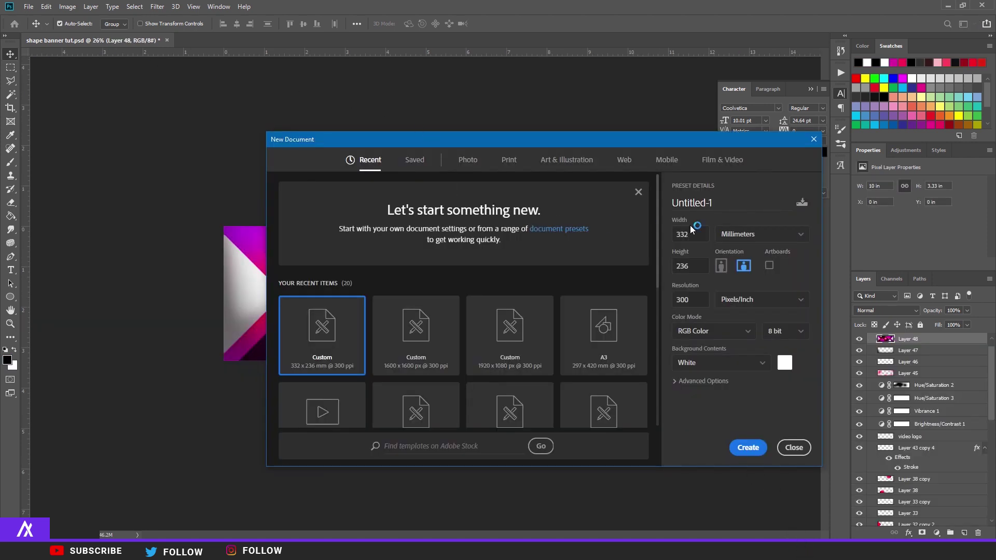
- Switch the new document's width units to Pixels
left_click(762, 234)
- Enter 3000, fill Layer 31 with solid white using the Paint Bucket, and add empty Layer 32
type("3000")
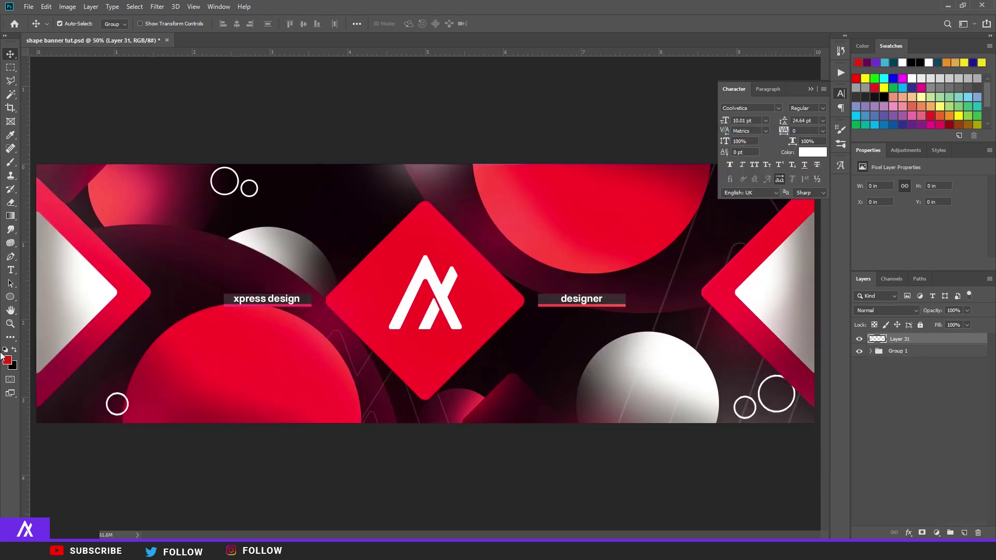
left_click(7, 351)
left_click(14, 350)
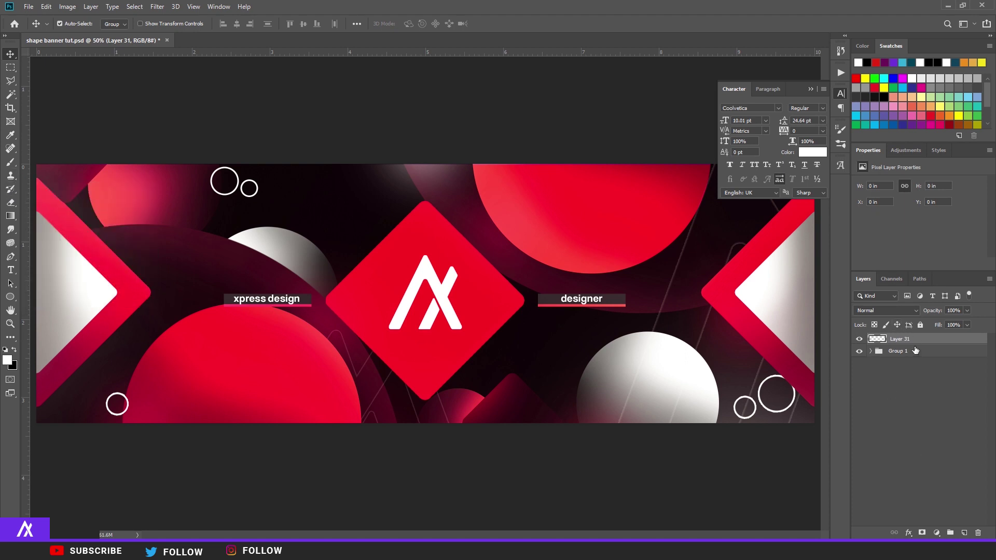
left_click_drag(18, 216, 40, 230)
left_click(256, 258)
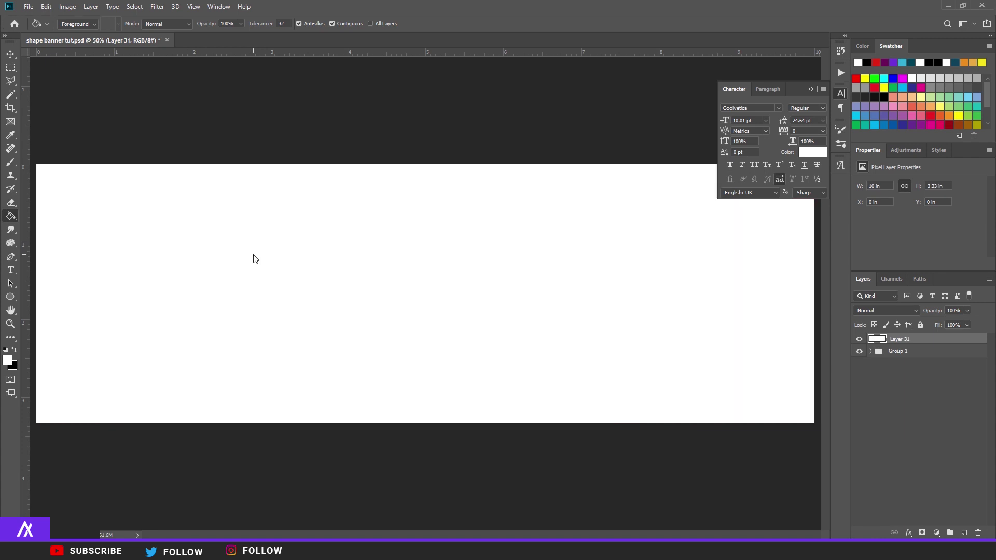
left_click(10, 54)
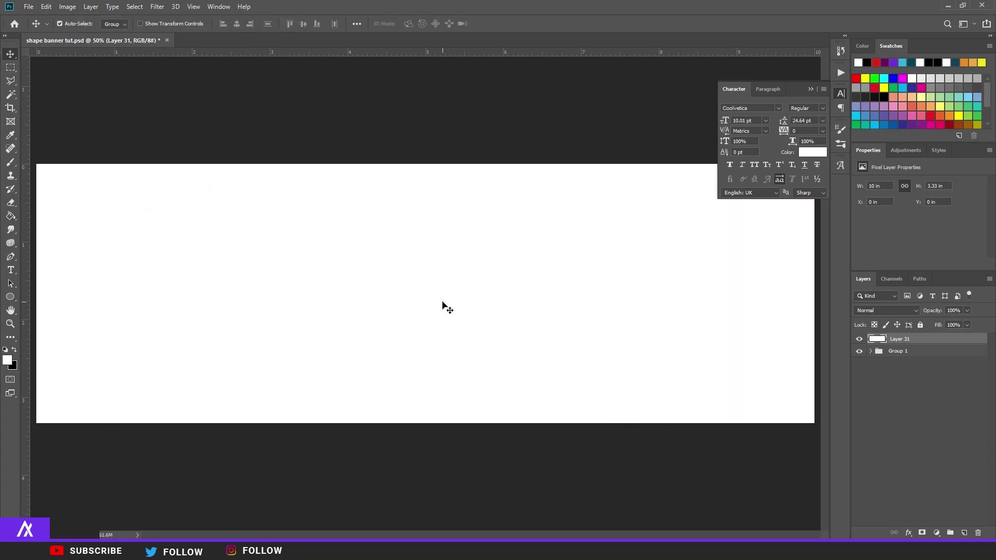
left_click(965, 533)
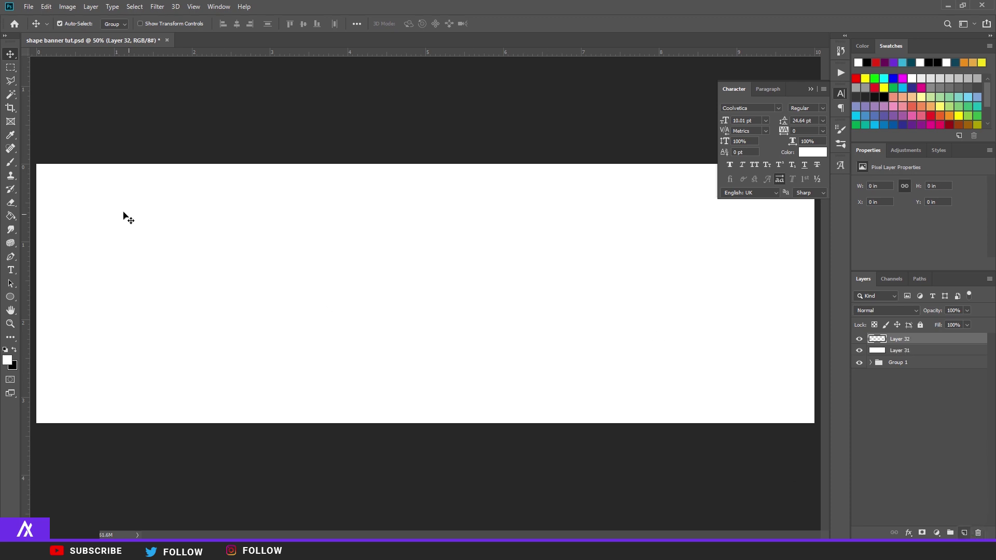
- Draw a rectangular selection just right of the canvas centre
left_click_drag(10, 69, 10, 70)
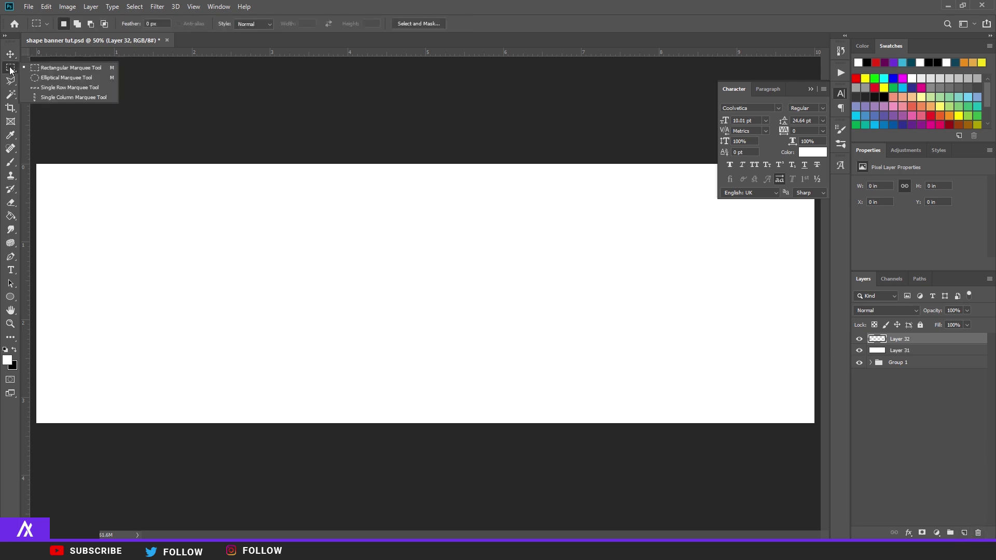
left_click(61, 68)
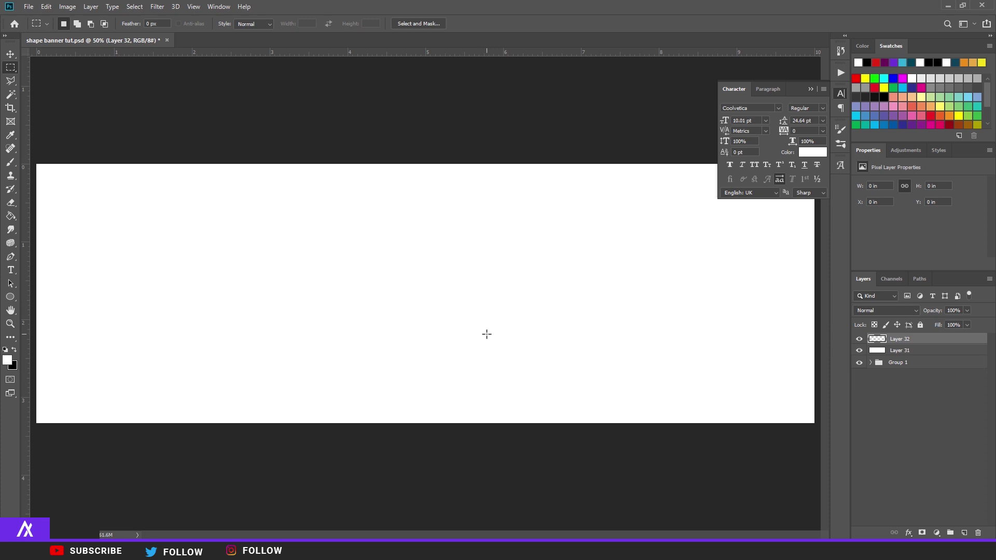
left_click_drag(486, 340, 395, 275)
- Fill the selection with red #fb0021, then deselect
left_click(8, 362)
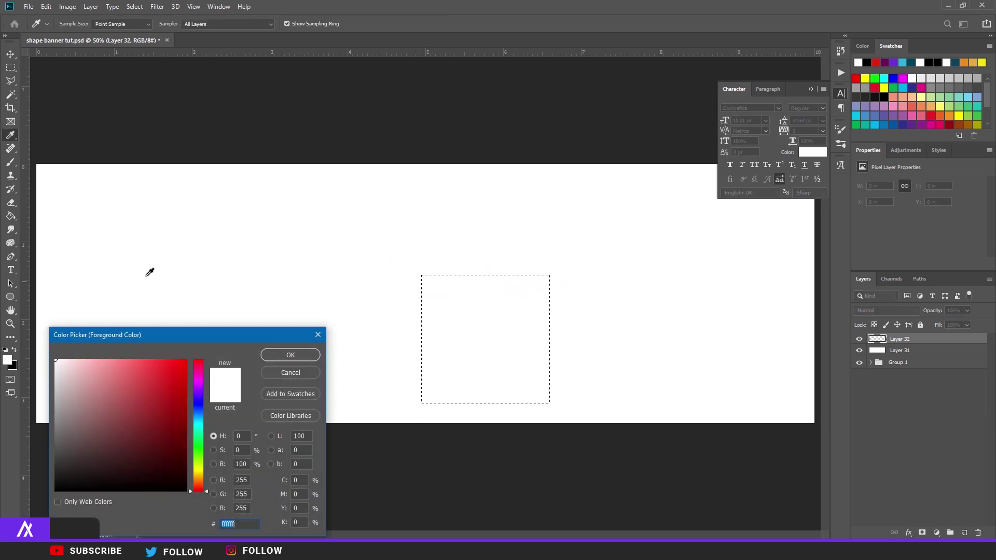
type("fb0021")
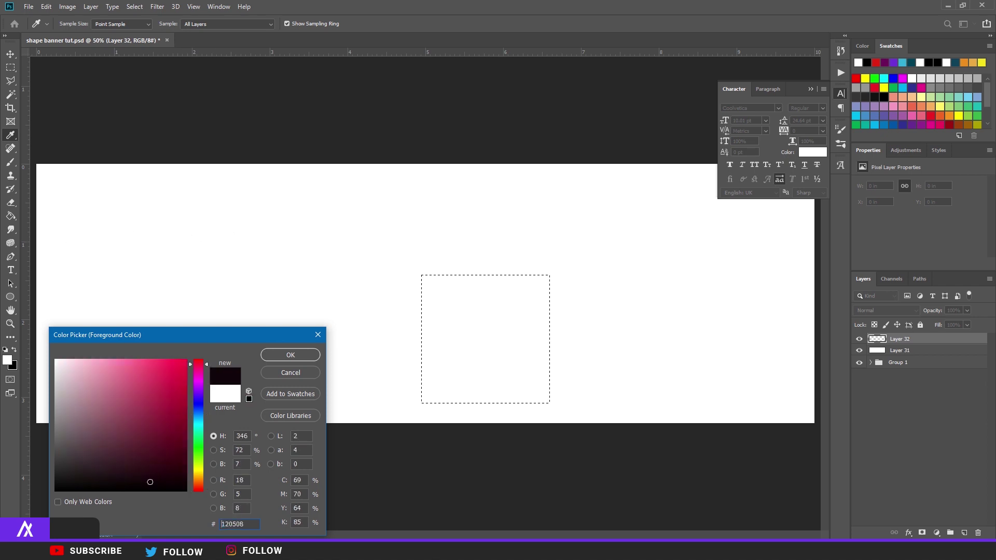
left_click(281, 359)
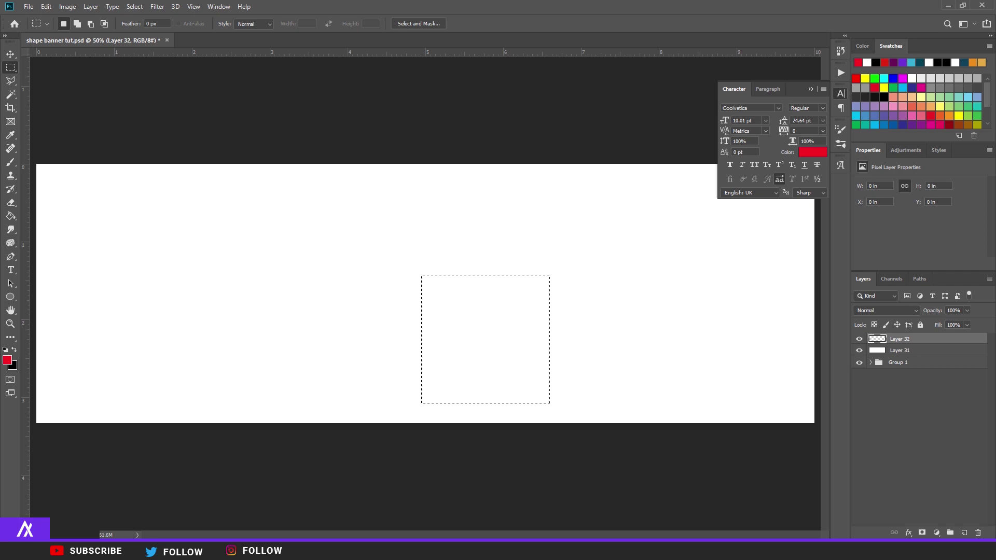
left_click(11, 216)
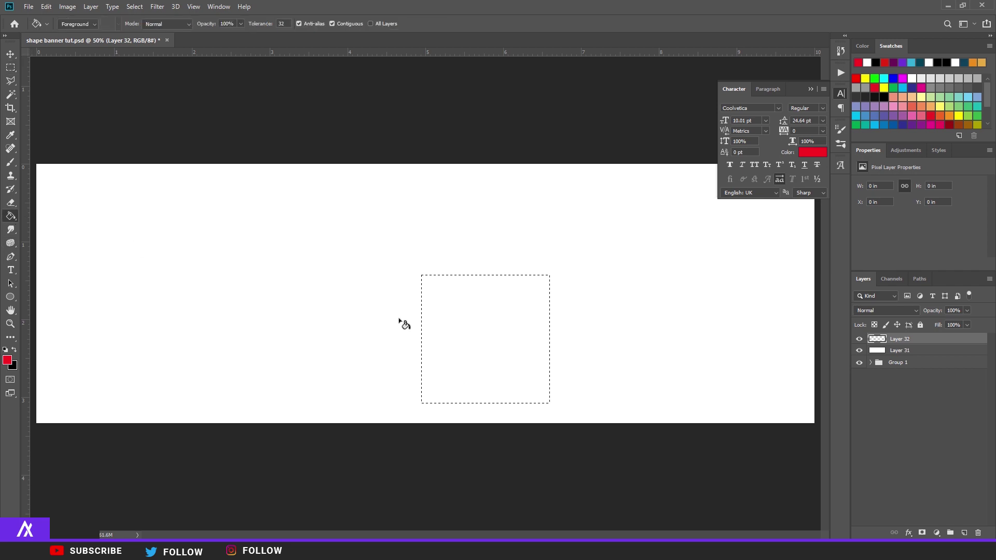
left_click(470, 319)
left_click(10, 68)
left_click(404, 231)
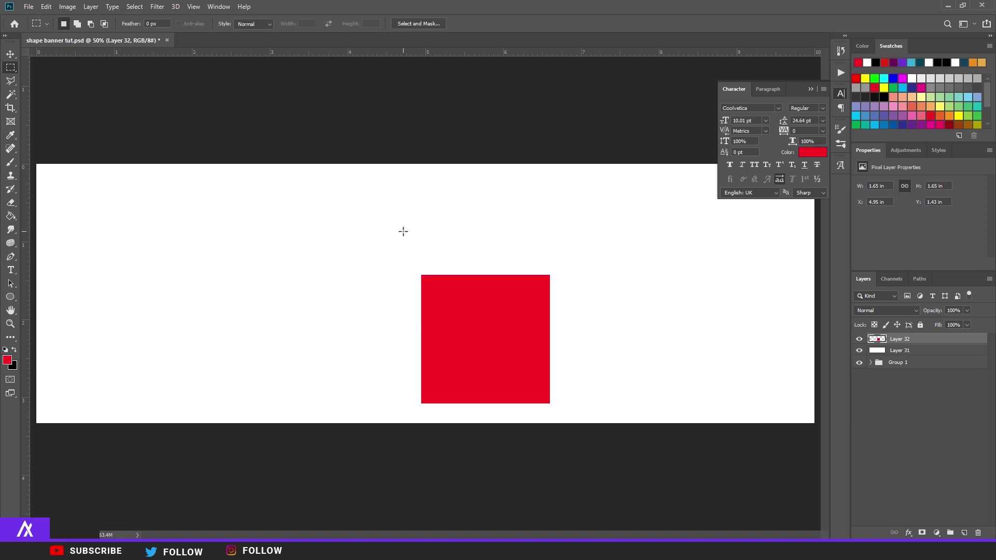
- Give Layer 32 an outside Stroke in the square's own sampled red
double_click(939, 342)
left_click(630, 259)
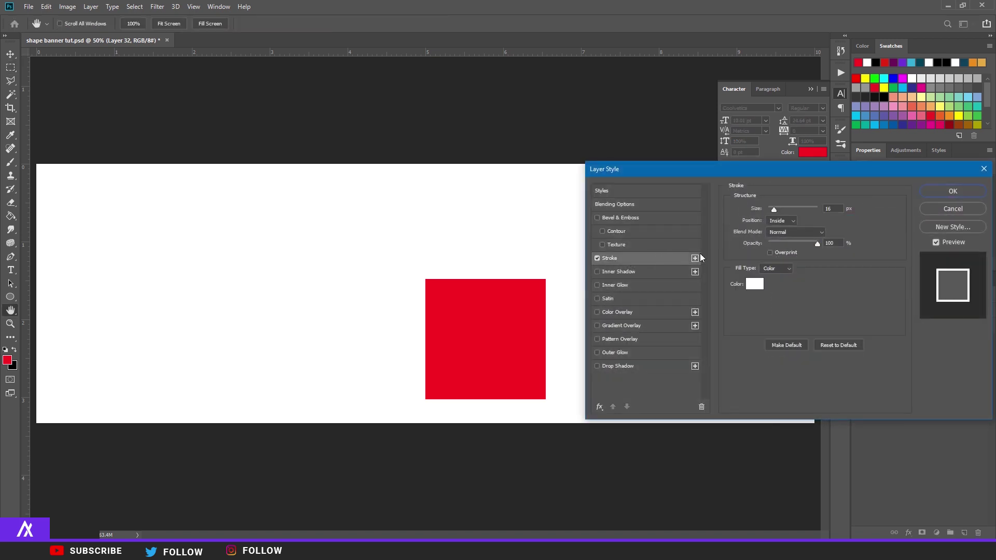
left_click(781, 221)
left_click(778, 222)
left_click(755, 285)
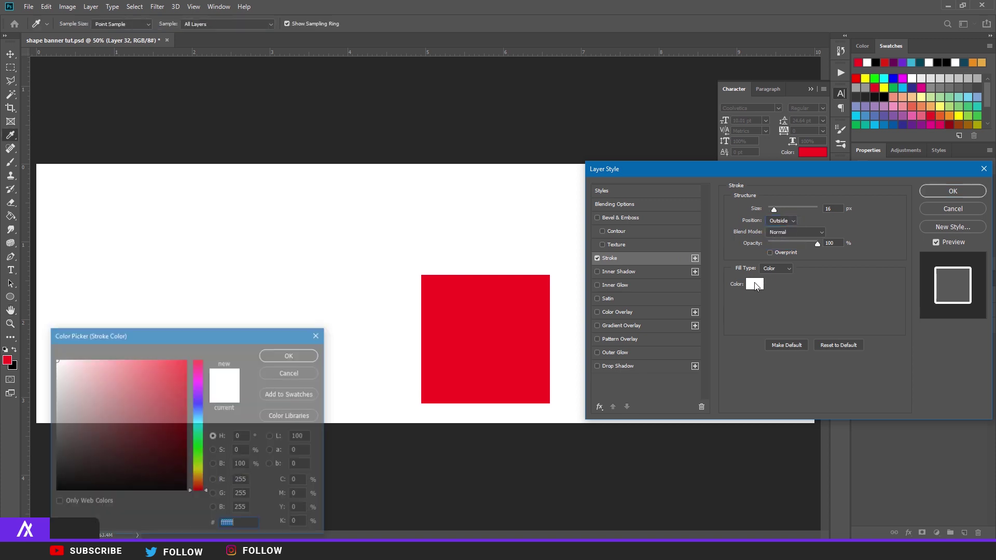
left_click(495, 320)
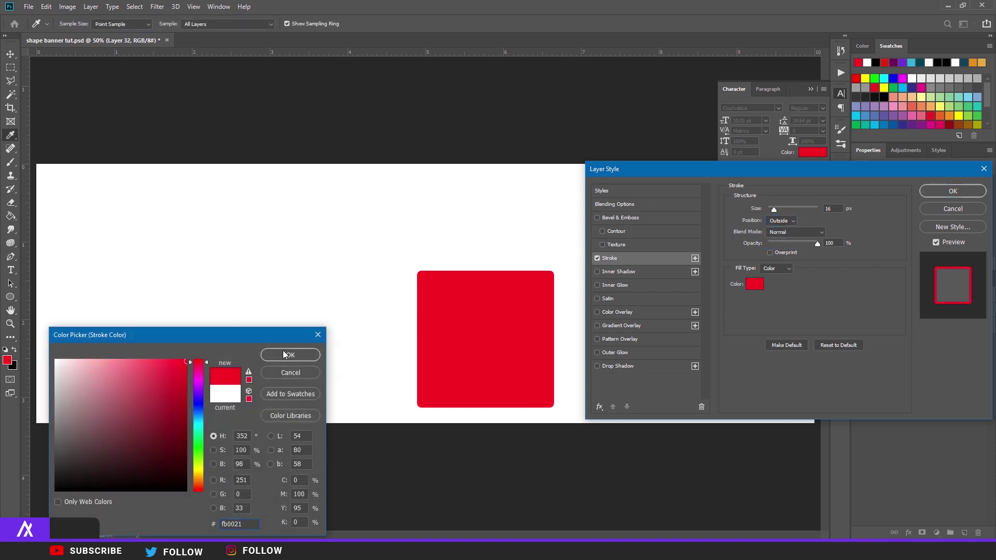
left_click(284, 355)
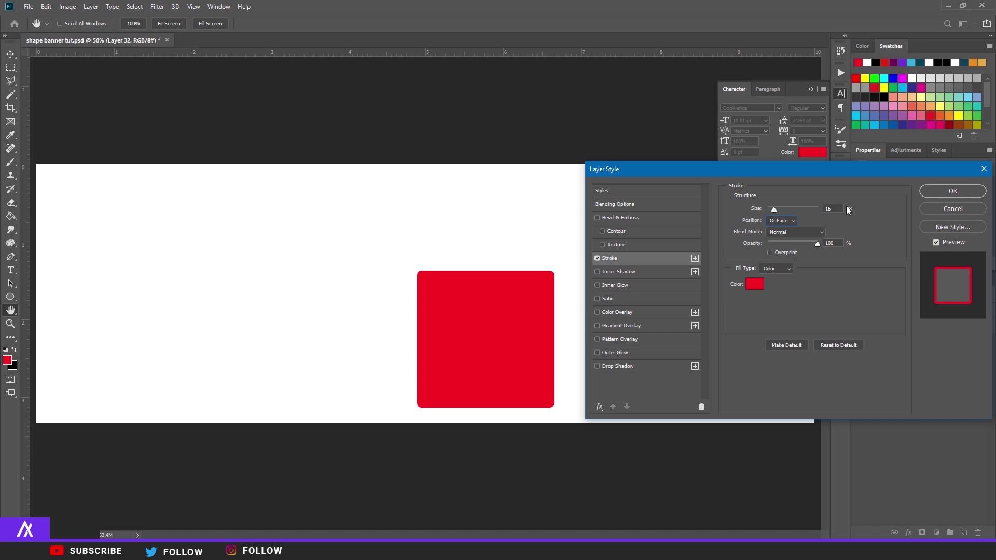
left_click(941, 194)
- Check the rounded corner up close and rasterize Layer 32's layer style
key("m")
scroll(403, 285, "up", 5)
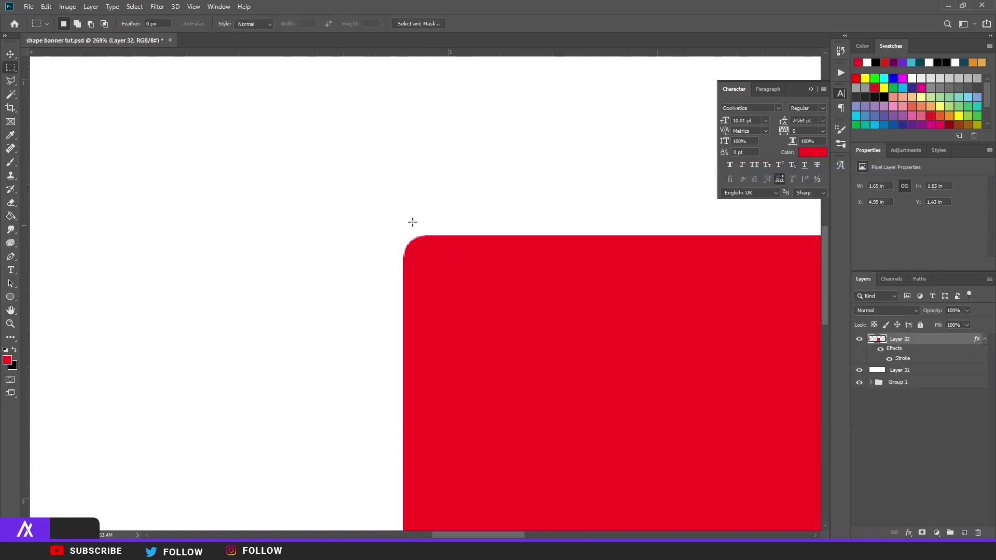
scroll(405, 258, "down", 5)
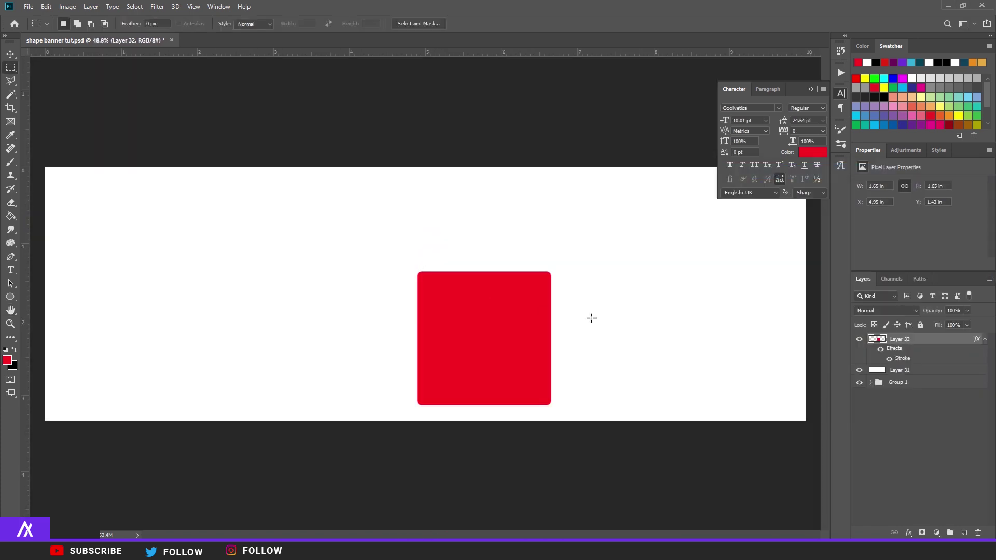
right_click(934, 339)
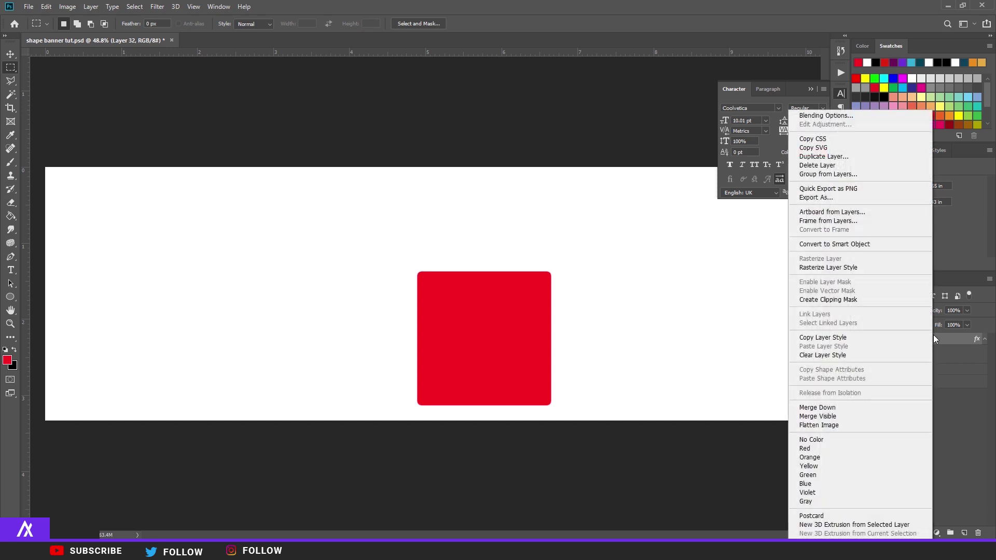
left_click(867, 268)
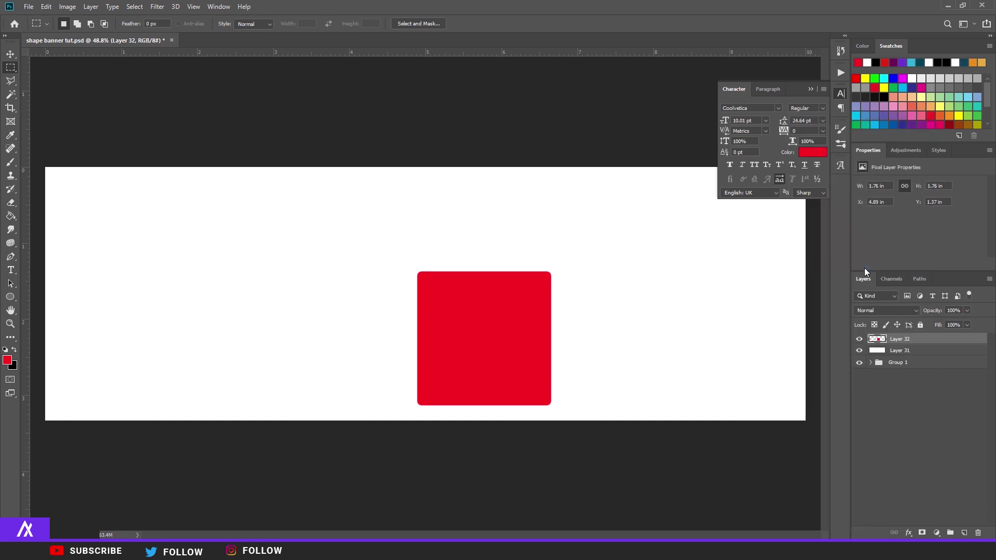
- Rotate the red square 45° into a diamond and reposition it
key("ctrl+t")
left_click_drag(557, 238, 605, 298)
left_click_drag(490, 324, 428, 286)
key("Return")
key("ctrl+t")
left_click_drag(429, 297, 430, 298)
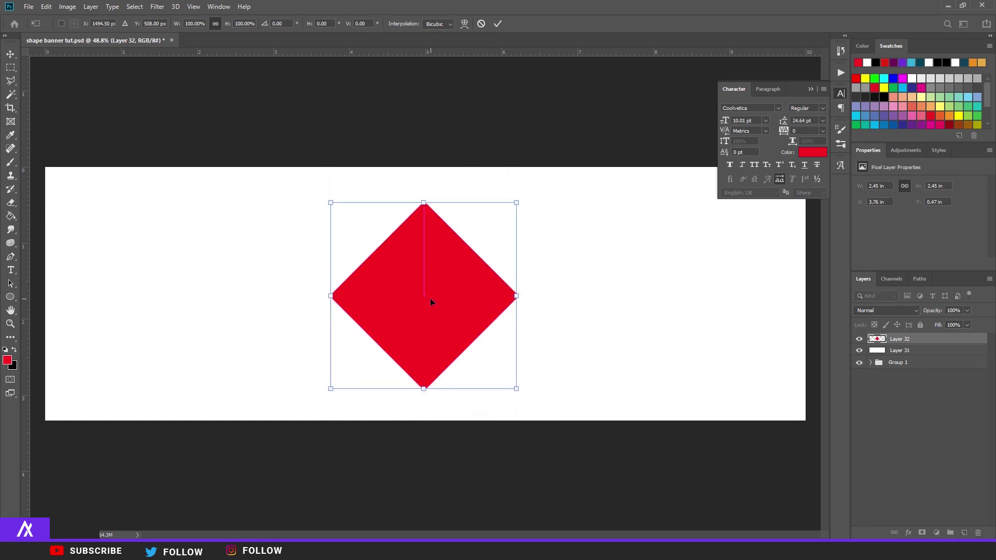
key("Return")
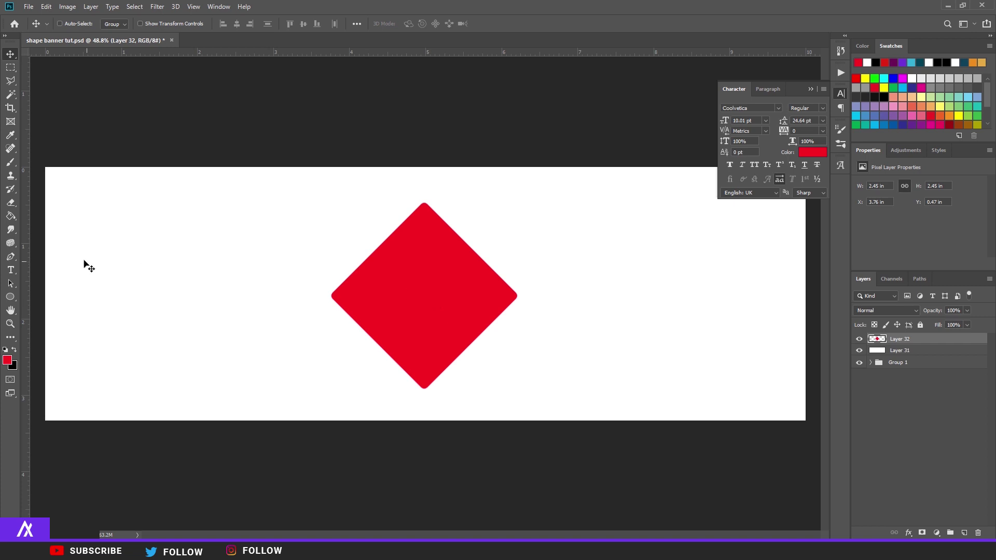
- Cross vertical and horizontal guides at the diamond's centre and align the diamond to them
left_click_drag(27, 248, 424, 281)
left_click_drag(462, 52, 550, 293)
left_click_drag(453, 314, 456, 312)
scroll(406, 283, "up", 3)
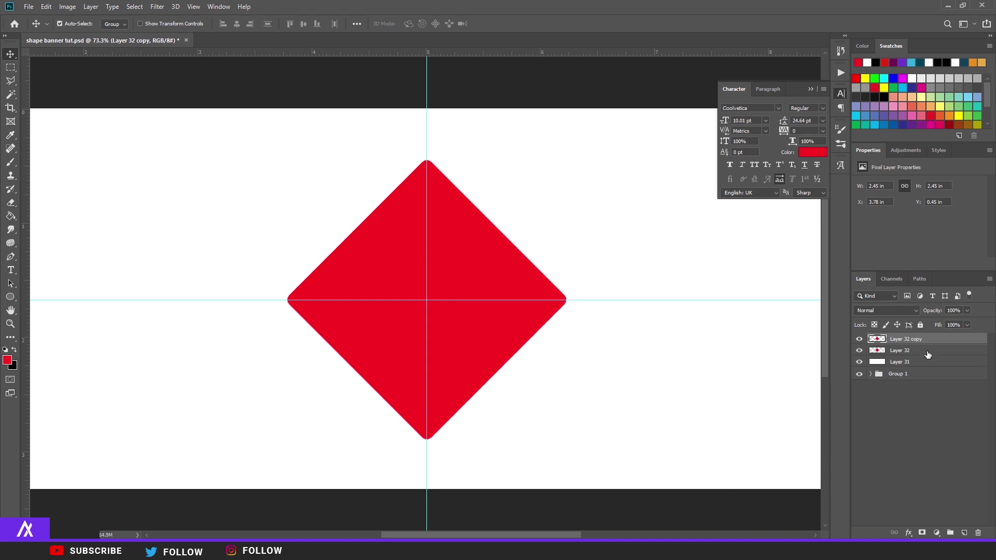
- Duplicate the diamond, give Layer 32 a darker be011a Colour Overlay, raise and rasterize it
key("ctrl+j")
double_click(933, 354)
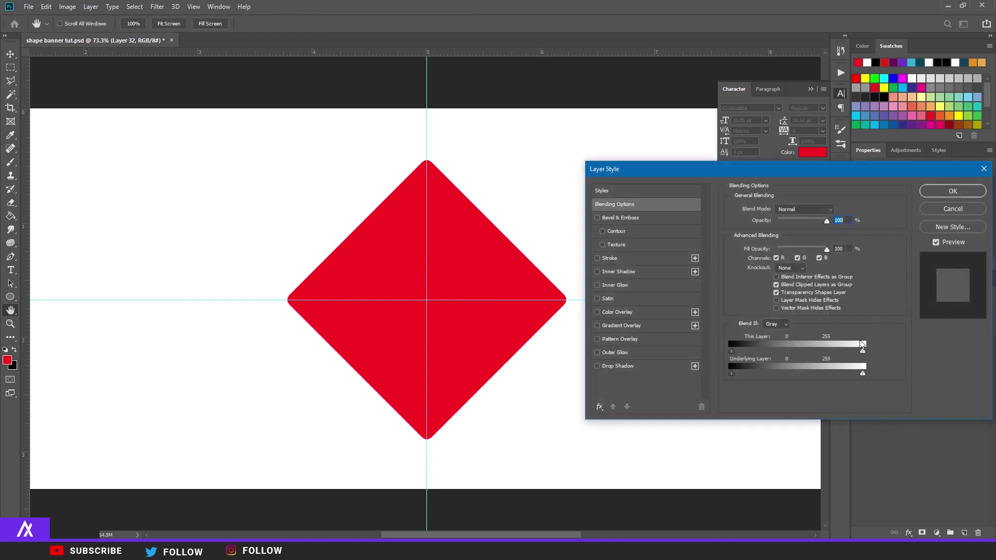
left_click(638, 313)
left_click(837, 210)
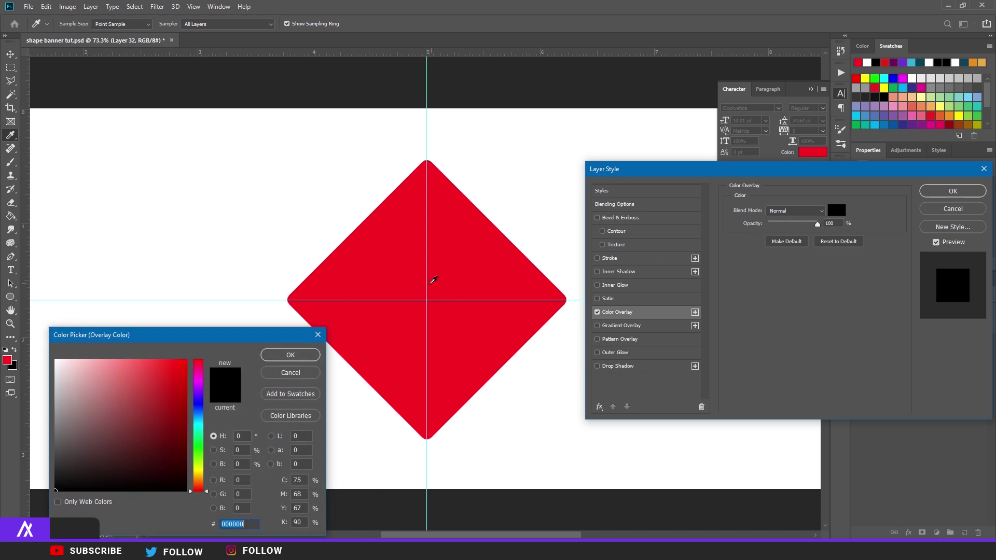
left_click(487, 270)
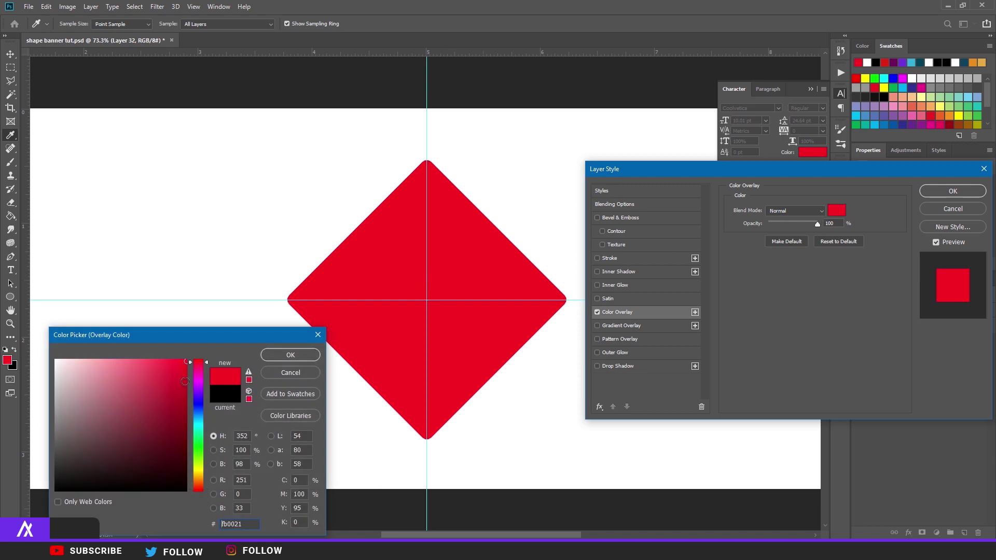
left_click(186, 393)
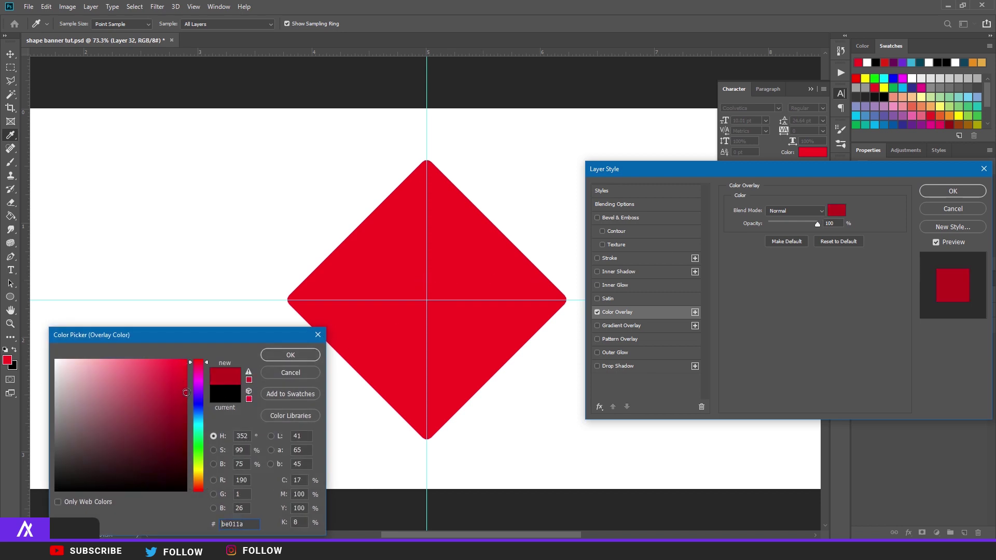
left_click(297, 358)
left_click(953, 192)
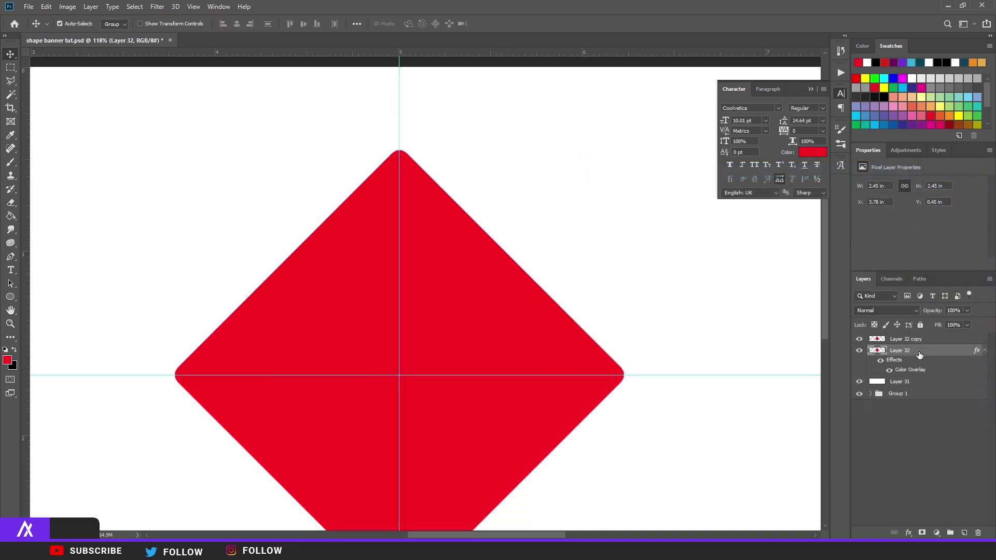
left_click_drag(920, 355, 915, 336)
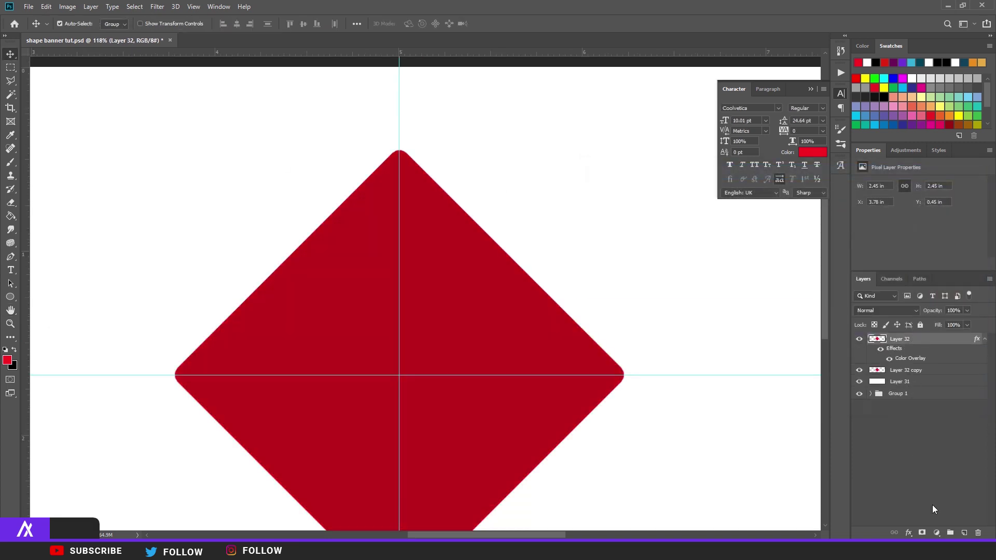
right_click(948, 344)
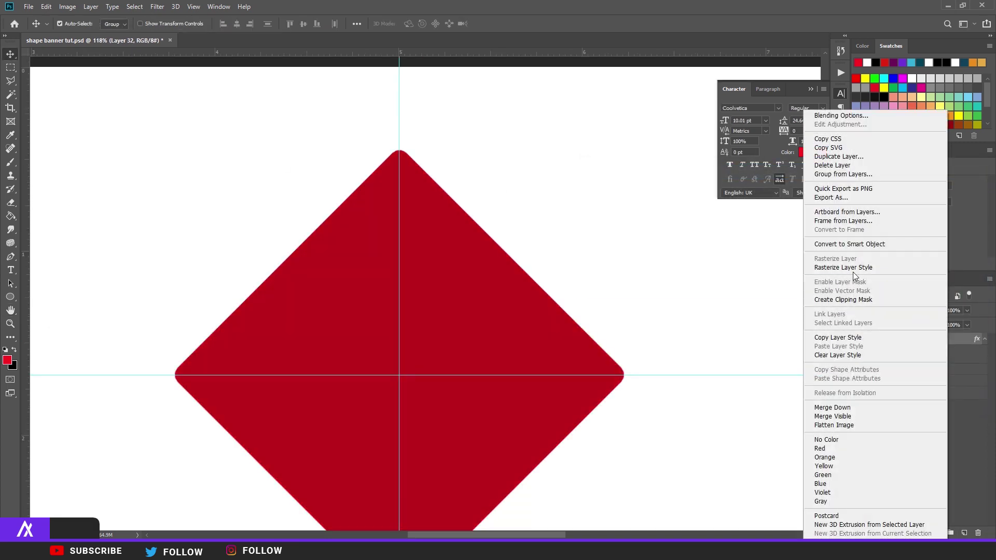
left_click(854, 269)
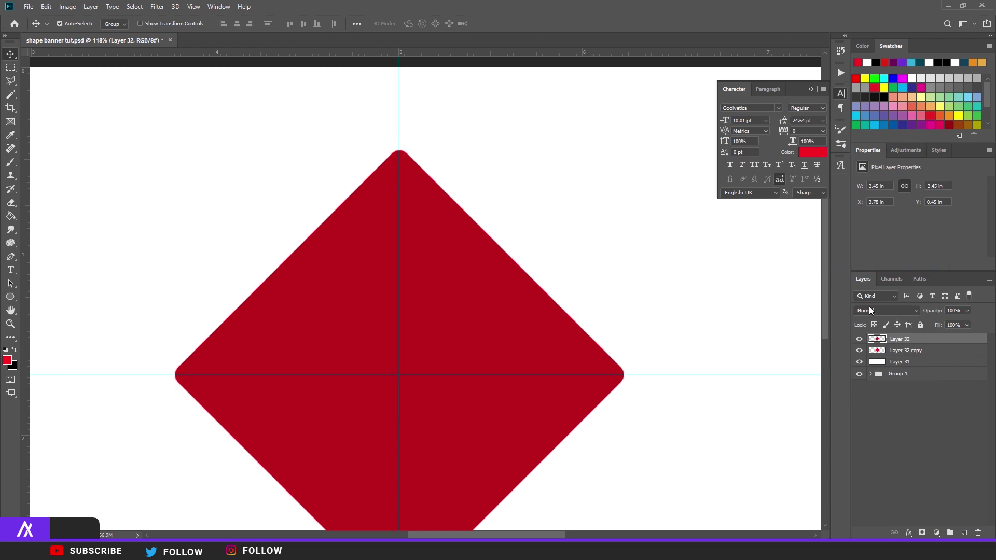
- Nudge the copy left and cut its shape out of Layer 32, leaving a dark edge
left_click(915, 353)
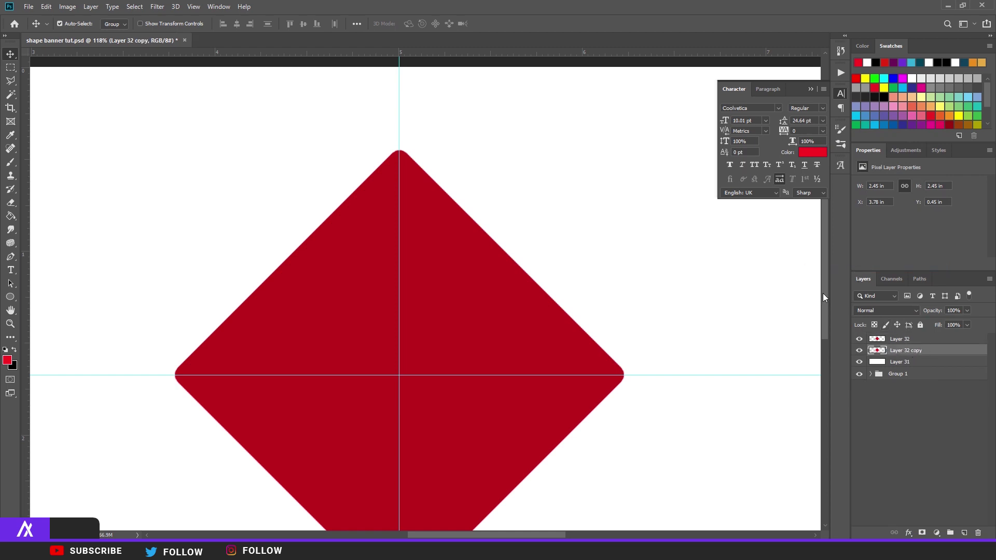
key("Left")
key("Left")
key("Left")
key("Left")
key("Left")
key("Left")
key("Left")
key("Left")
key("Left")
key("Left")
key("Left")
key("Left")
key("Left")
key("Left")
key("Left")
key("Left")
key("Left")
key("Left")
key("Left")
key("Left")
key("Left")
key("Left")
key("Left")
key("Left")
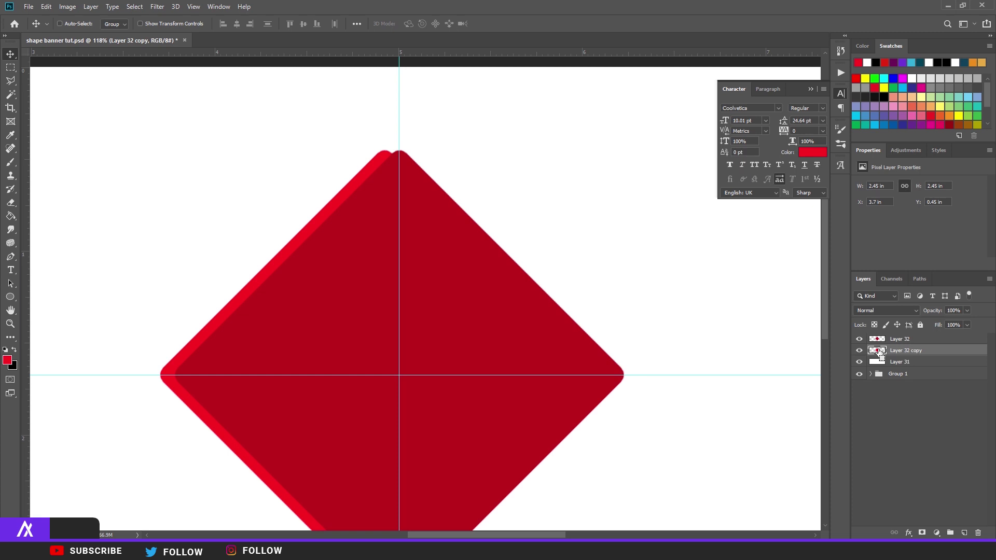
left_click(880, 350, "ctrl")
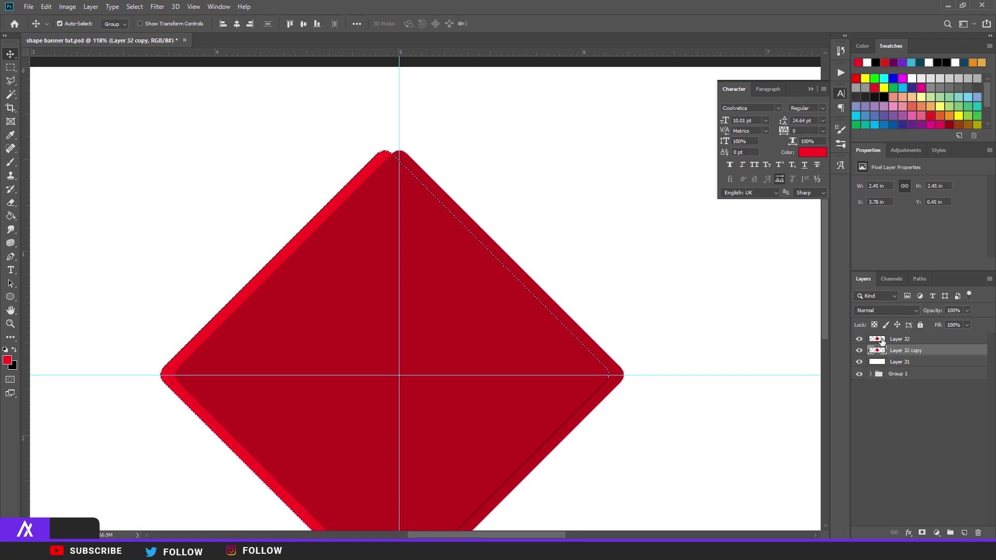
left_click(882, 340)
key("Delete")
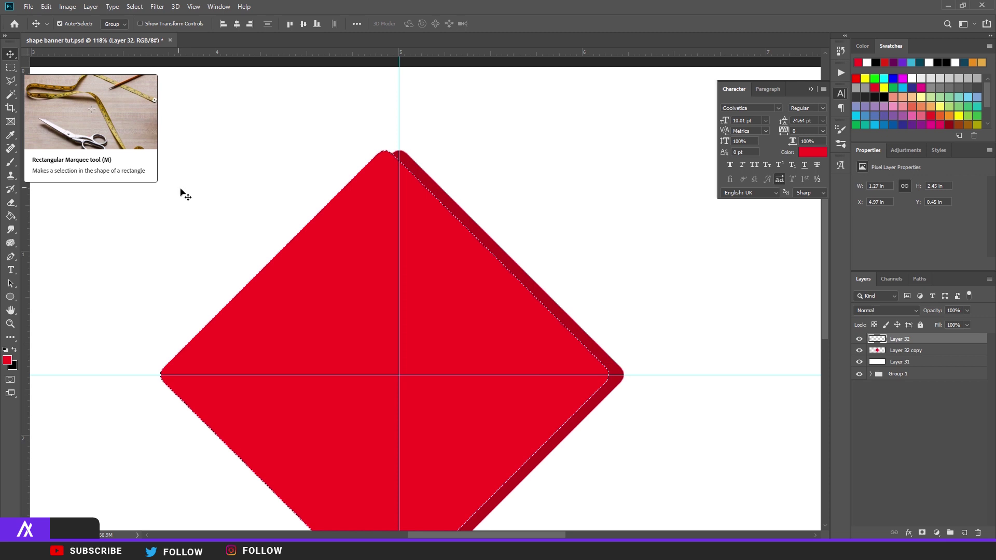
key("ctrl+d")
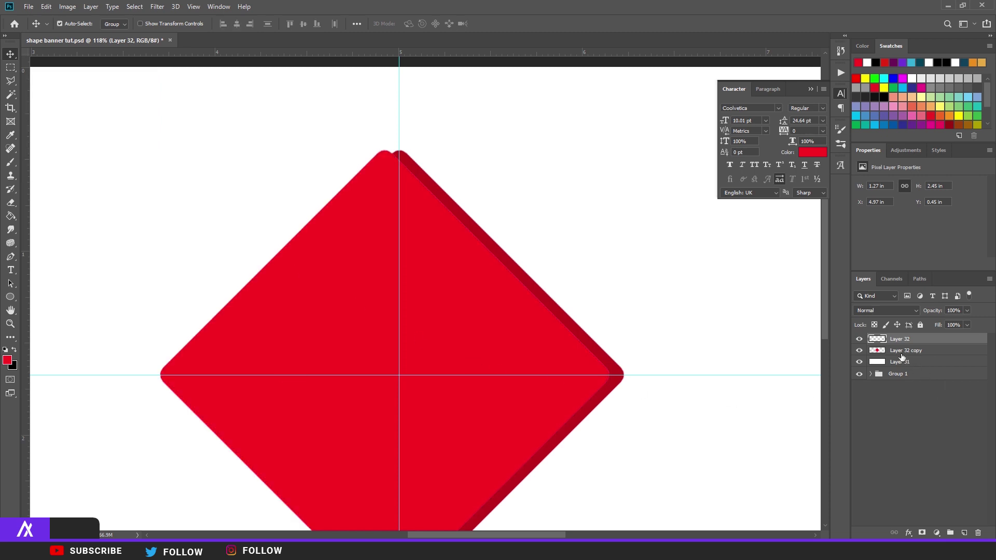
- Nudge Layer 32 copy back right so the dark edge shows along the right sides
left_click(905, 352)
key("Right")
key("Right")
key("Right")
key("Right")
key("Right")
key("Right")
key("Right")
key("Right")
key("Right")
key("Right")
key("Right")
key("Right")
key("Right")
key("Right")
key("Right")
key("Right")
key("Right")
key("Right")
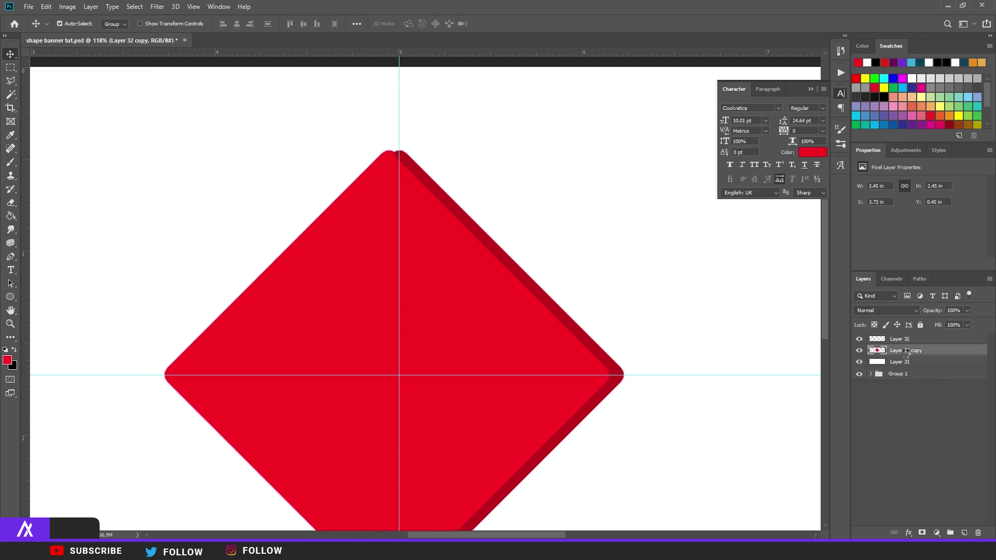
key("Right")
key("Right")
key("Right")
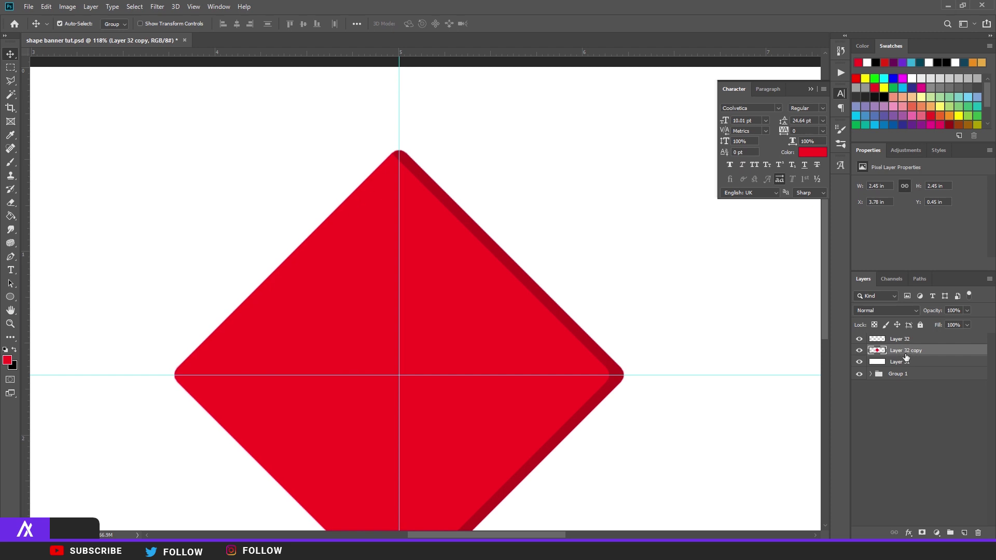
scroll(367, 146, "up", 4)
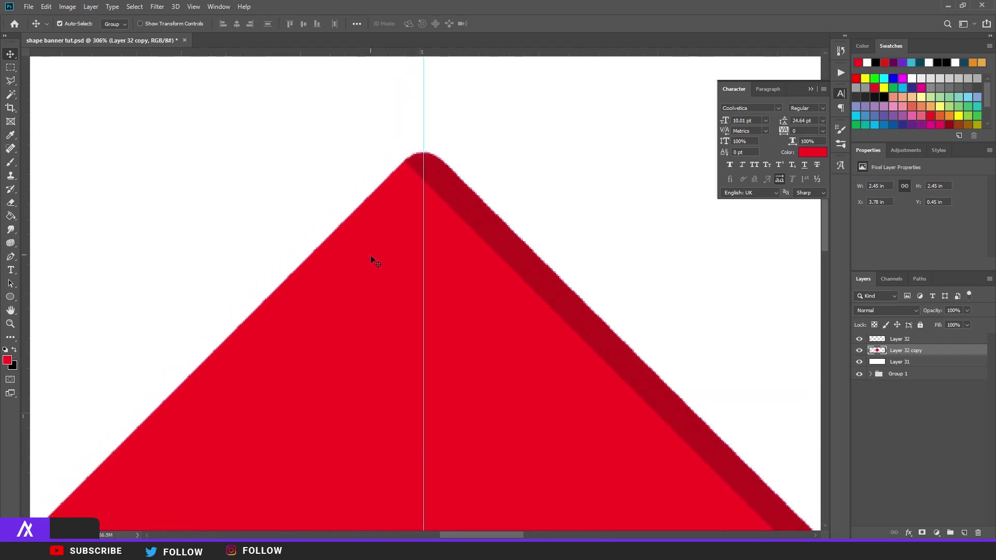
scroll(371, 254, "down", 5)
scroll(400, 382, "up", 3)
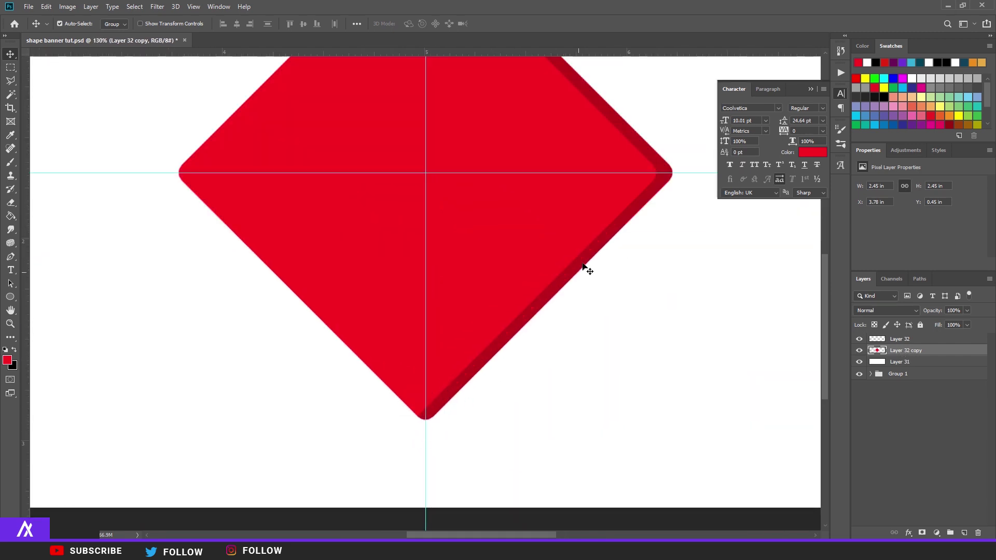
scroll(577, 194, "down", 3)
scroll(435, 303, "up", 2)
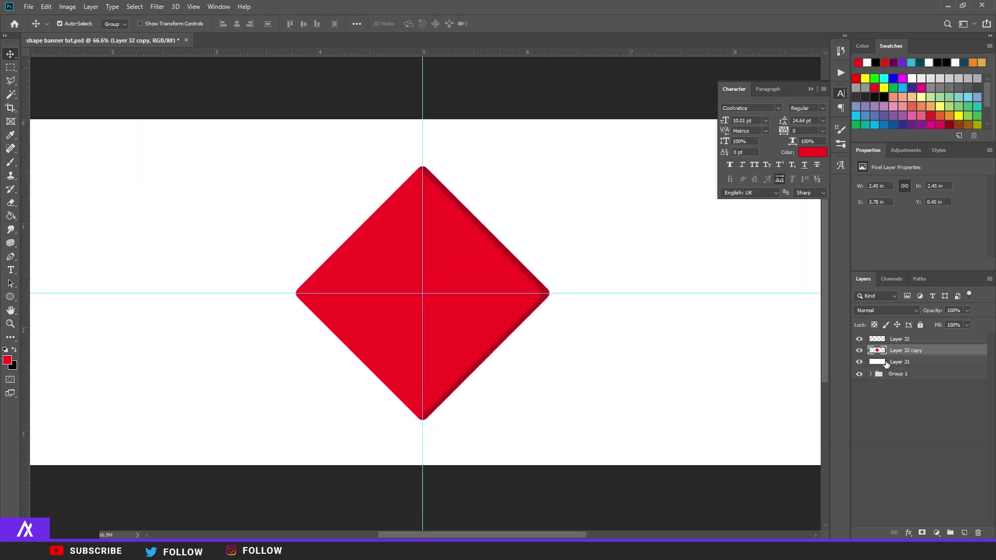
- Merge the two diamond layers with Ctrl+E and duplicate the result
left_click(927, 342, "shift")
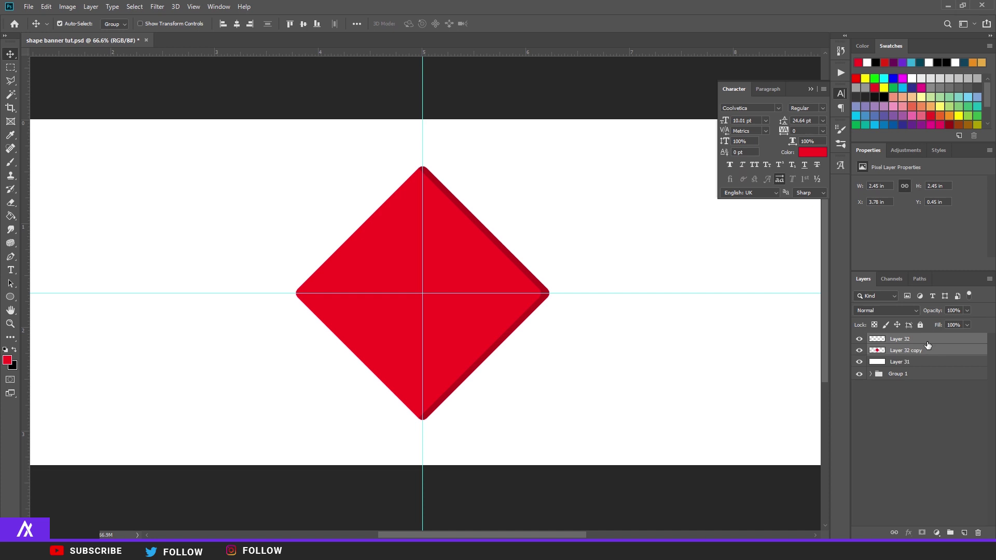
key("ctrl+e")
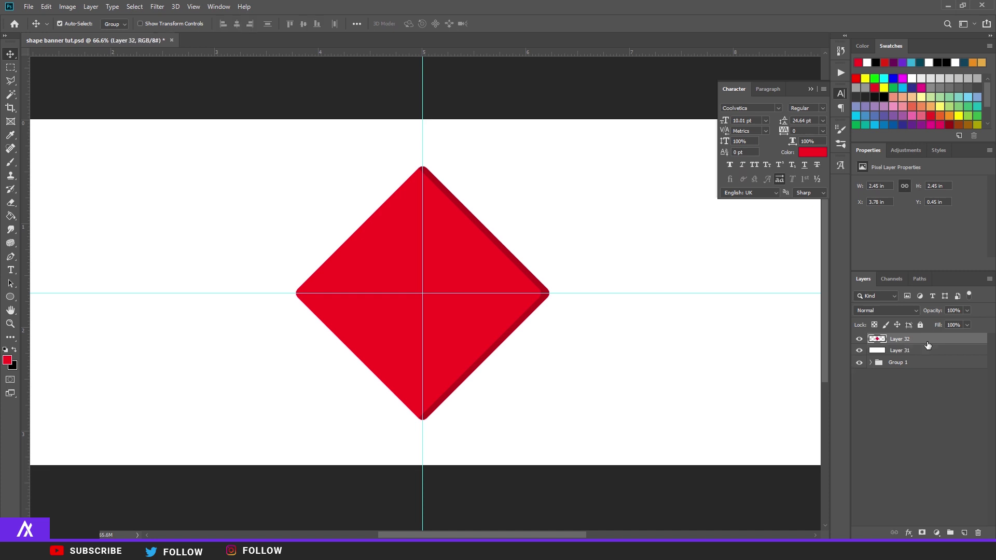
scroll(566, 311, "down", 3)
key("ctrl+j")
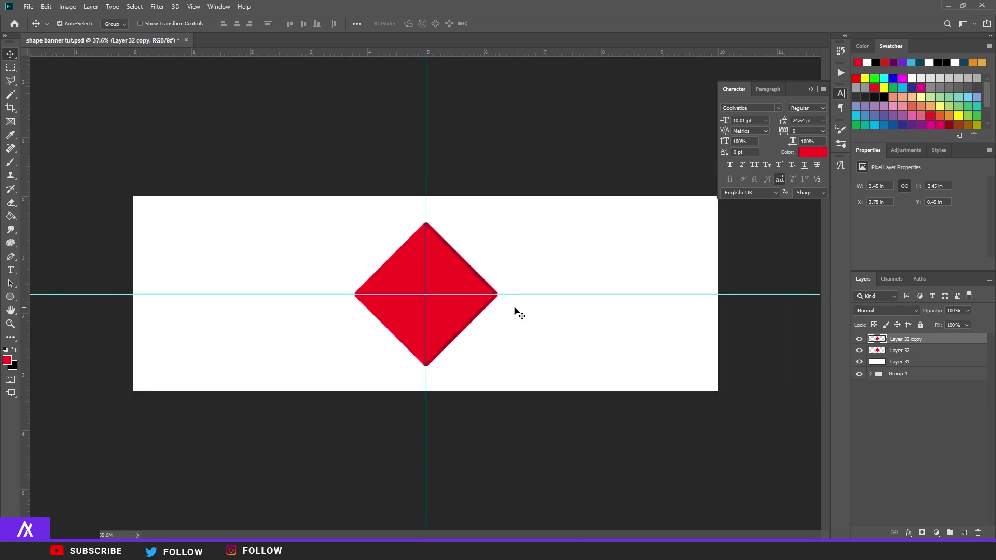
- Enlarge the diamond copy around its centre with Free Transform
key("ctrl+t")
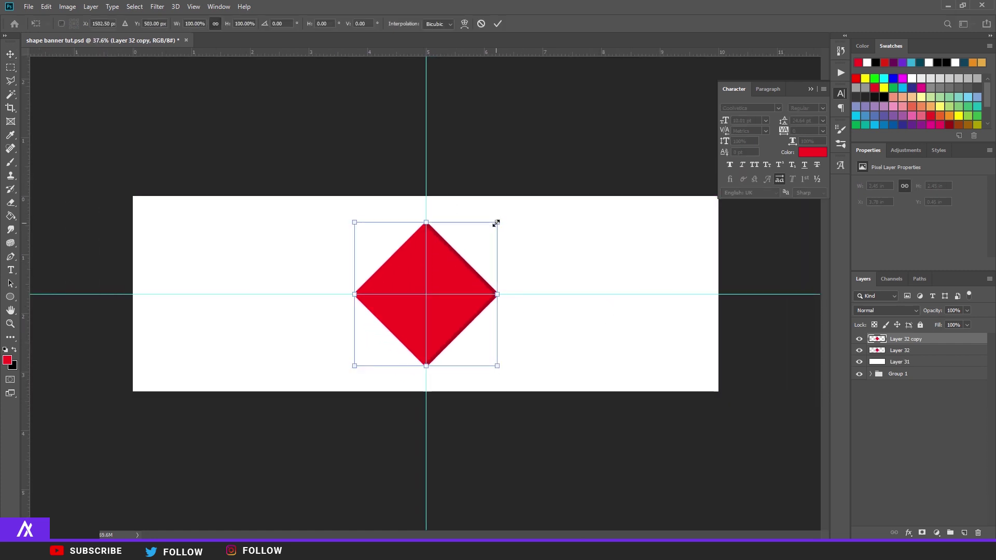
mouse_move(496, 223)
left_mouse_down()
mouse_move(535, 185)
mouse_move(489, 233)
left_mouse_up()
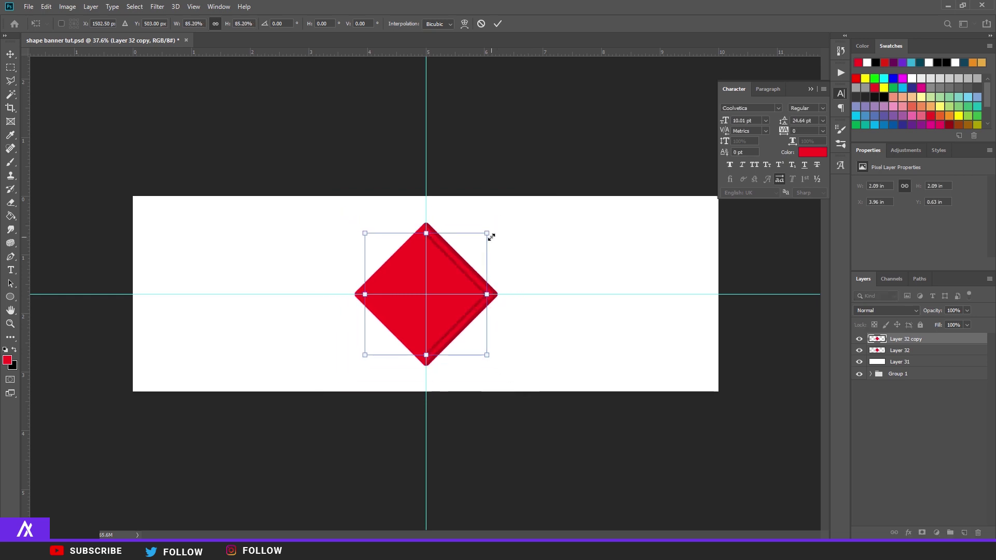
key("Return")
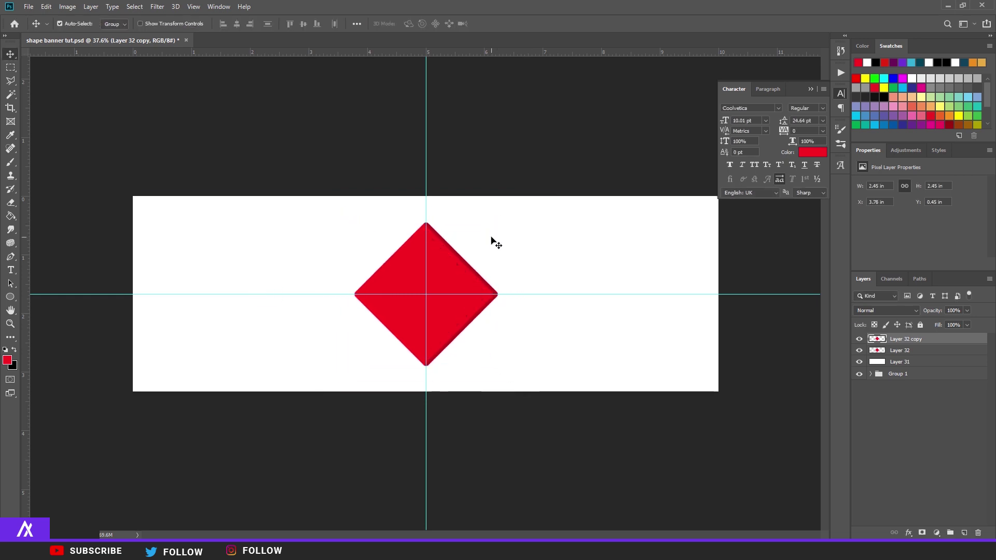
key("ctrl+t")
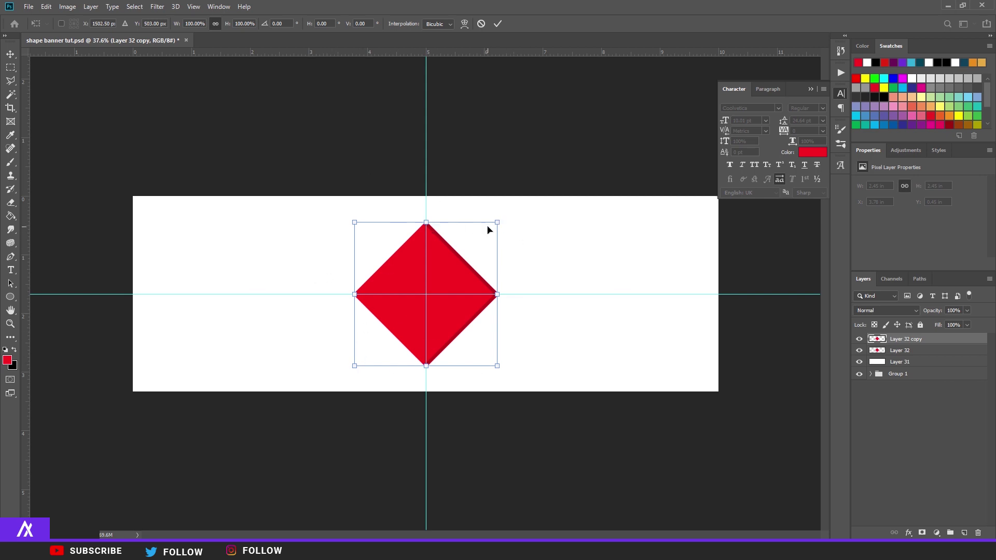
left_click_drag(498, 223, 576, 209)
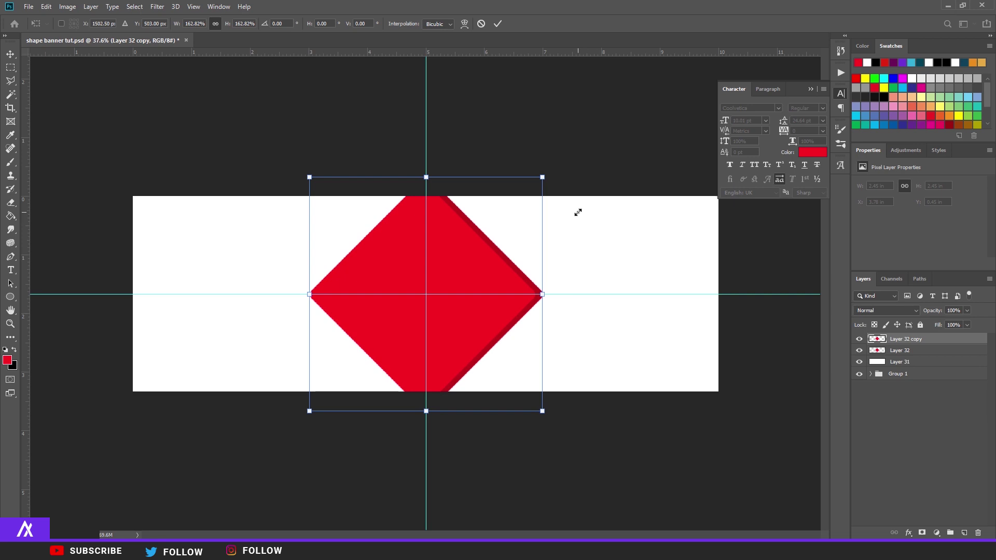
key("Return")
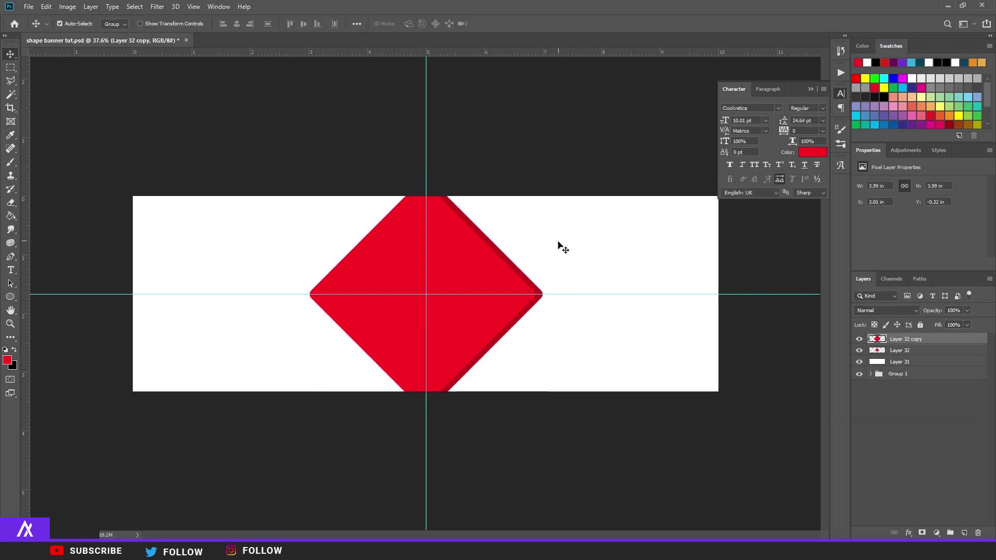
- Move the enlarged diamond to the banner's right edge and a duplicate to the left edge
key("ctrl+t")
left_click_drag(501, 313, 749, 309)
key("Return")
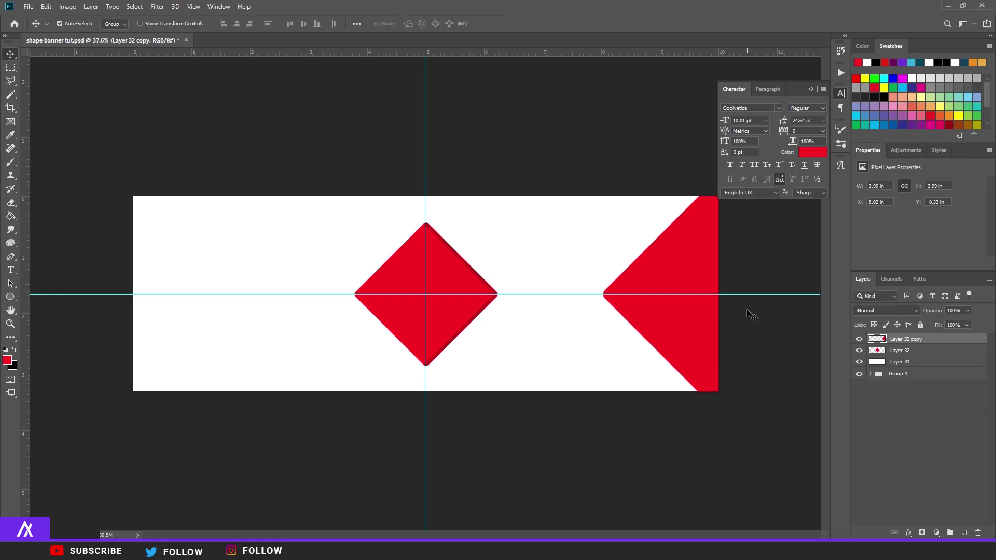
key("ctrl+j")
left_click_drag(746, 309, 93, 316)
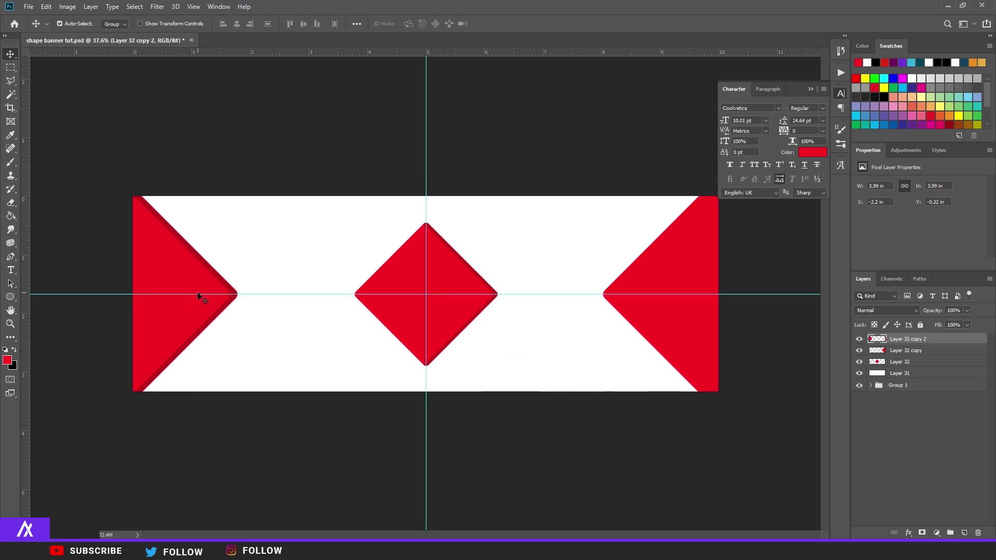
- Flip the left-edge copy horizontally and slide it slightly right into place
key("ctrl+t")
right_click(168, 292)
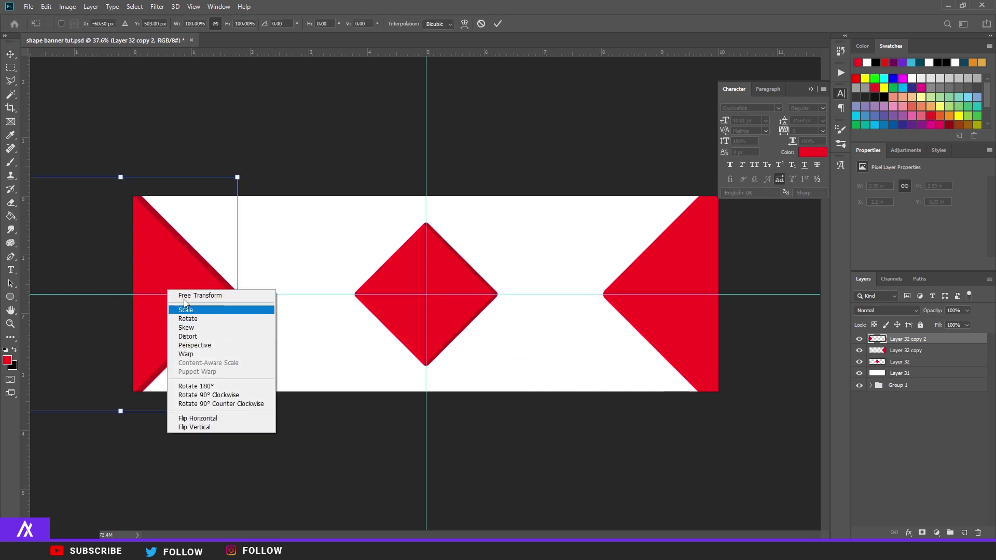
left_click(199, 415)
key("Return")
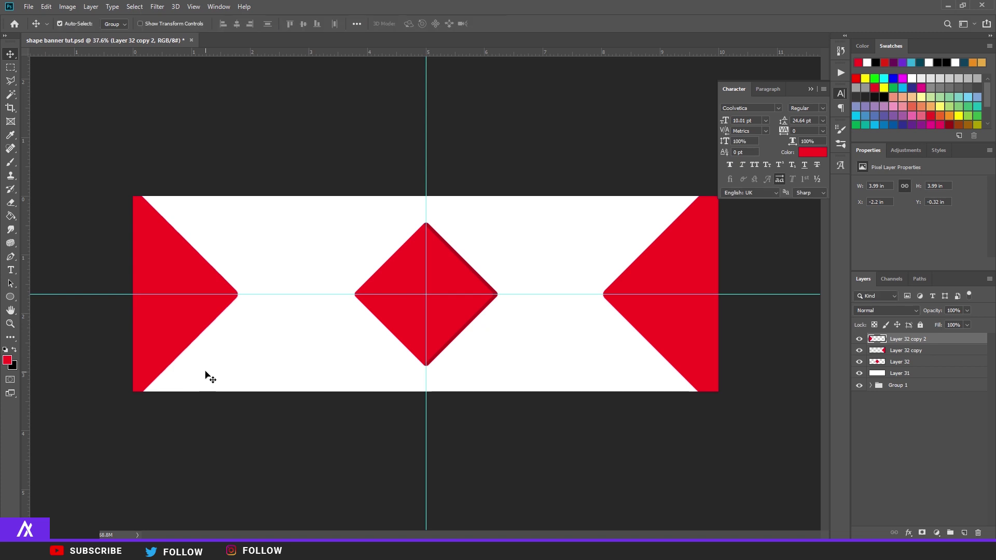
left_click_drag(195, 311, 201, 311)
left_click_drag(207, 311, 207, 312)
scroll(469, 332, "down", 2)
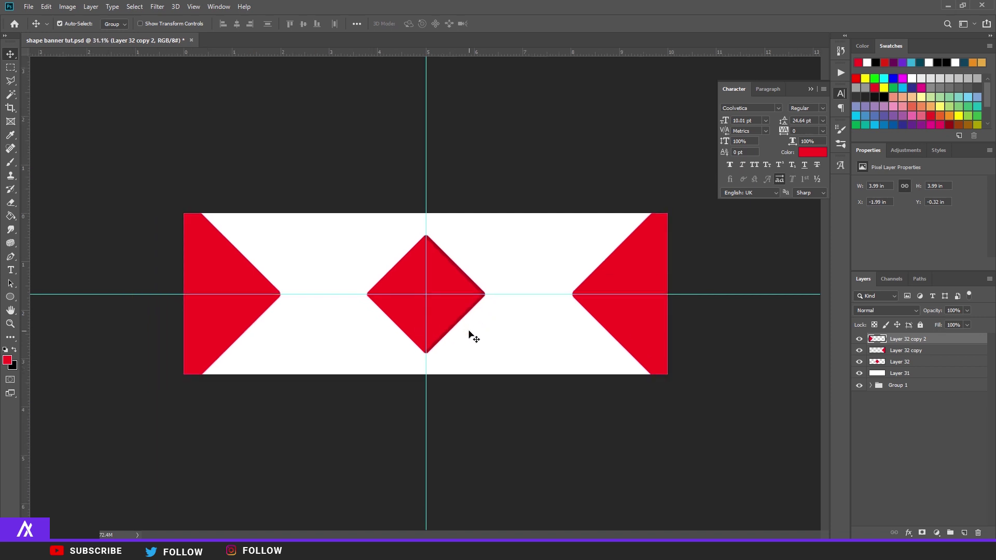
scroll(469, 332, "up", 3)
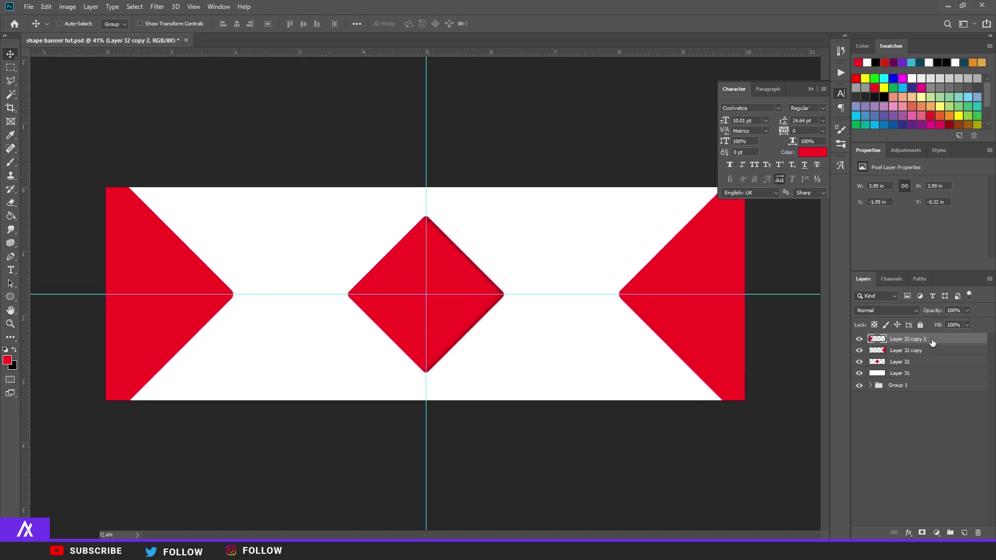
- Duplicate the left edge shape and give the copy a white Colour Overlay
key("ctrl+j")
double_click(939, 338)
left_click(624, 311)
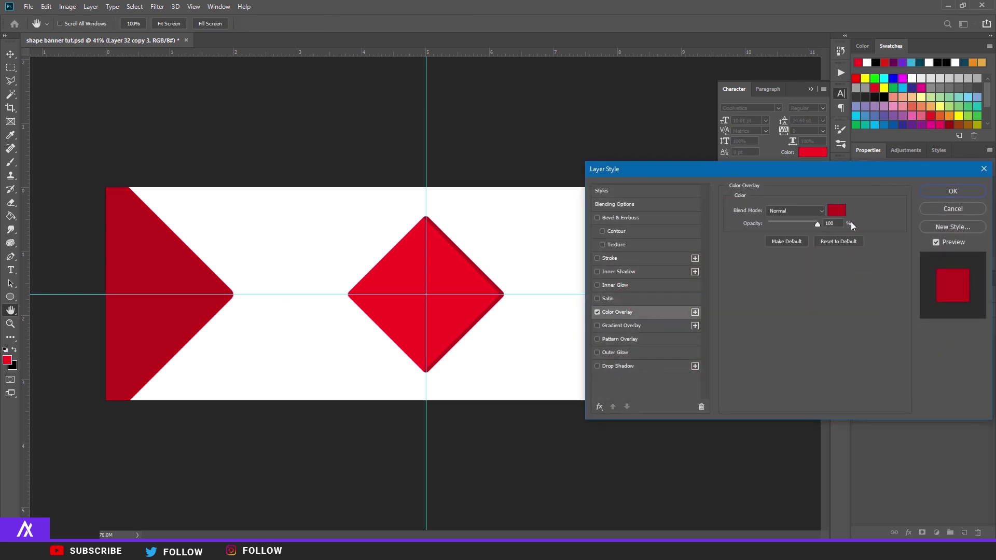
left_click(836, 210)
left_click(47, 398)
left_click_drag(71, 365, 53, 357)
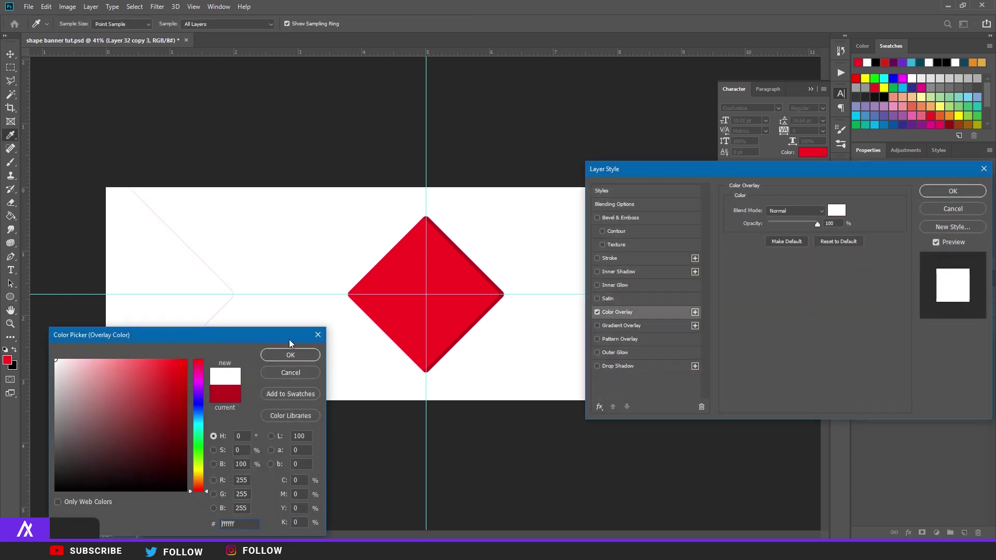
left_click(290, 355)
left_click(933, 194)
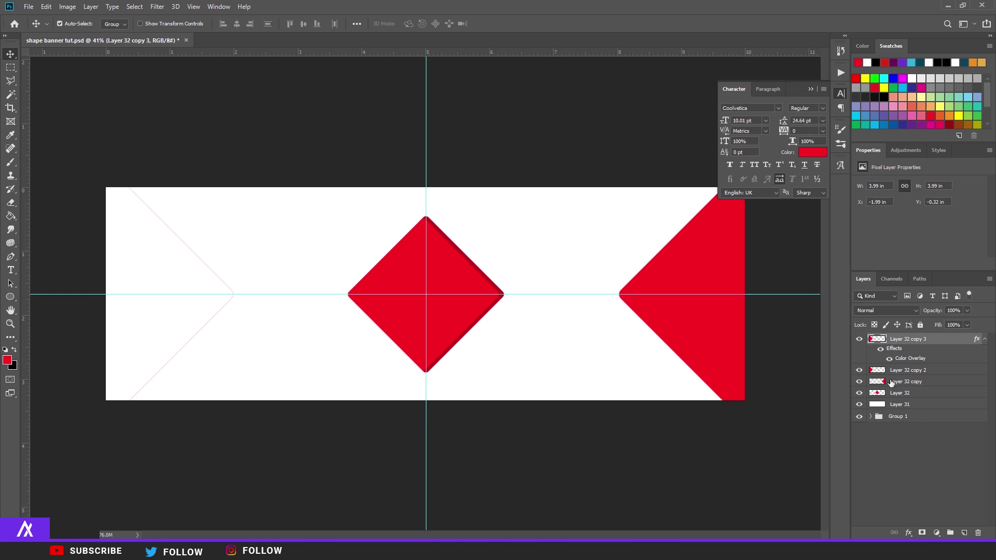
- Fill the background Layer 31 with near-black
left_click(896, 407)
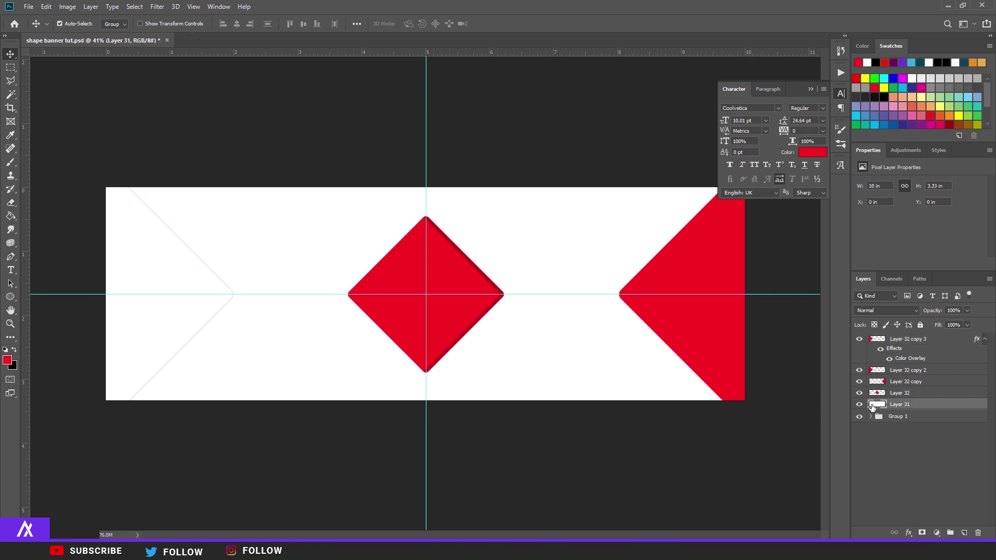
left_click(7, 360)
left_click_drag(58, 381, 39, 486)
left_click(275, 357)
key("v")
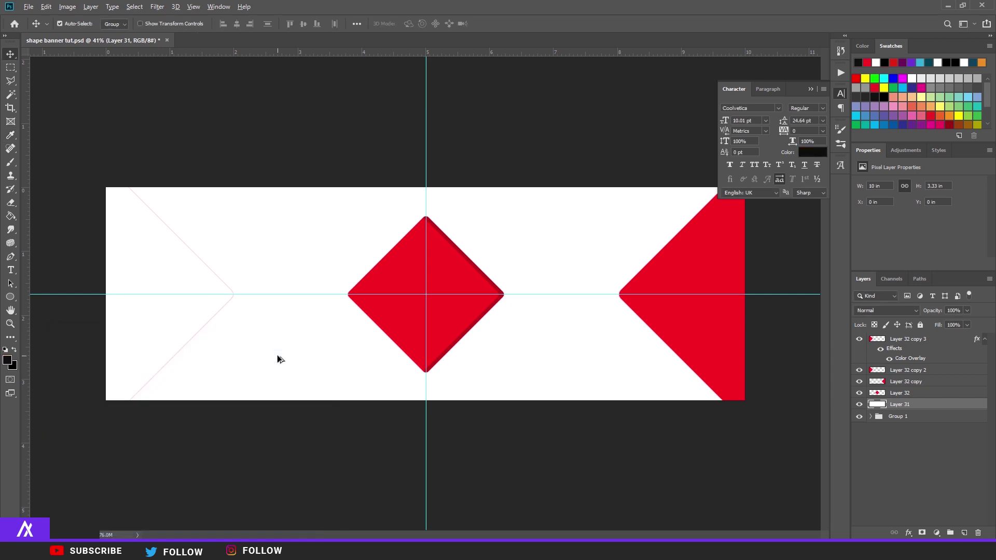
key("alt+BackSpace")
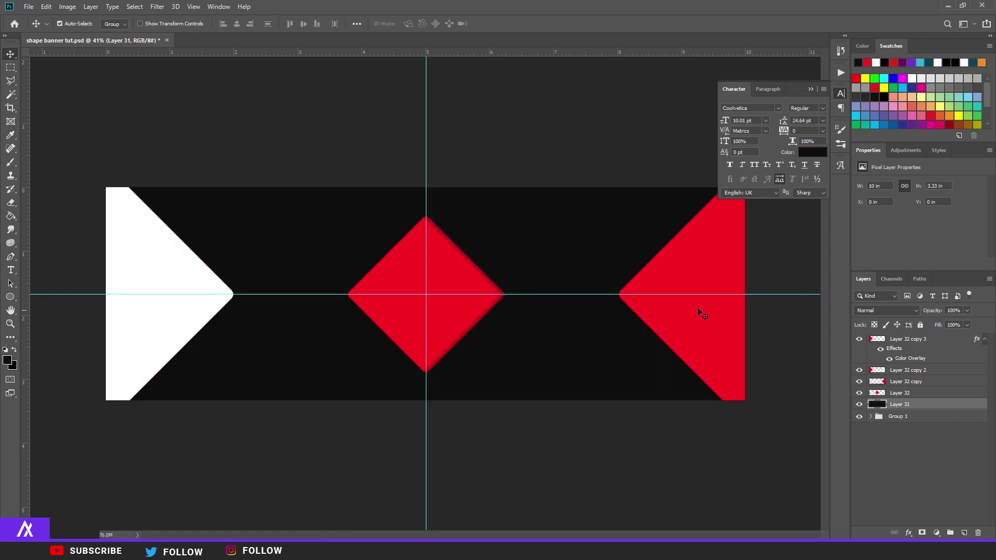
- Scale down the white arrow so red shows around it, then rasterize its layer style
left_click(885, 338)
key("ctrl+t")
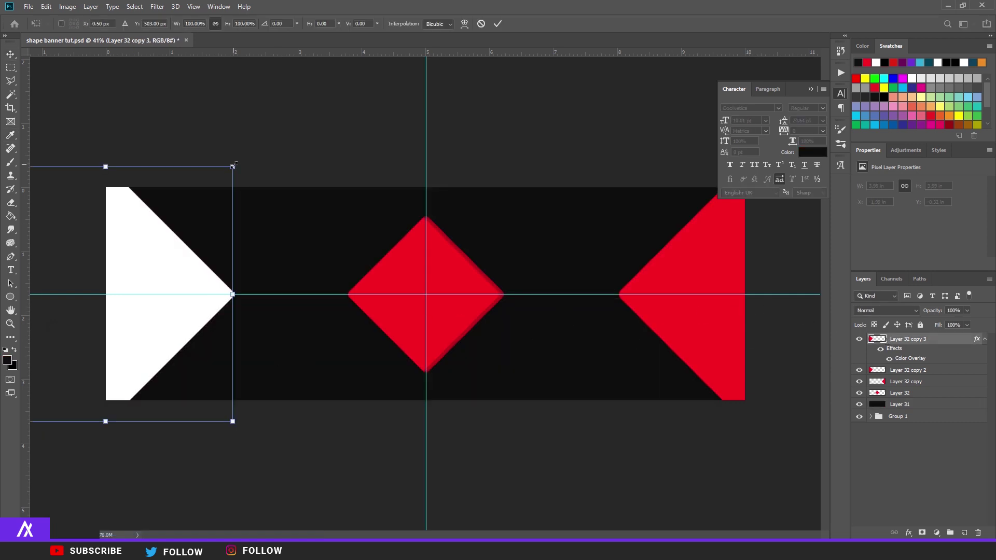
left_click_drag(233, 166, 175, 176)
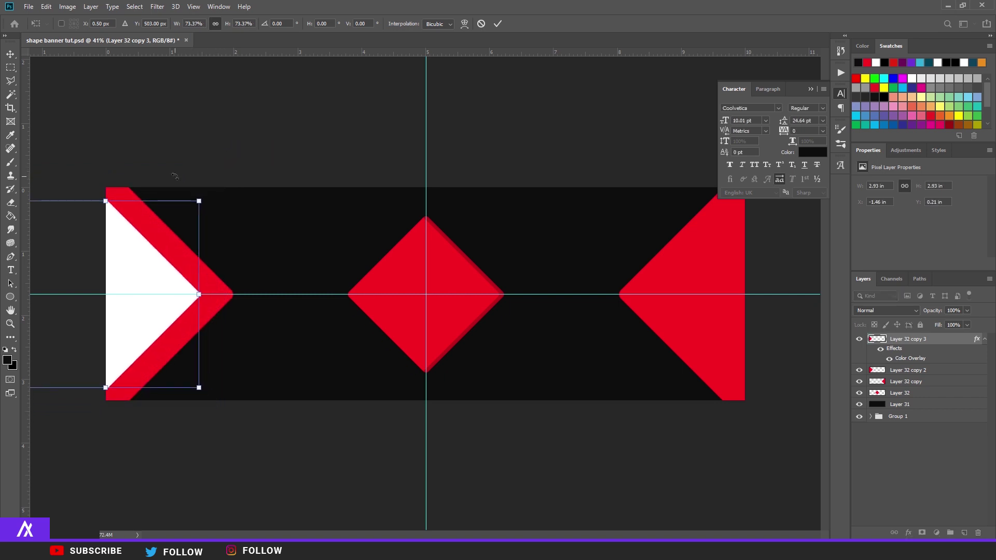
key("Return")
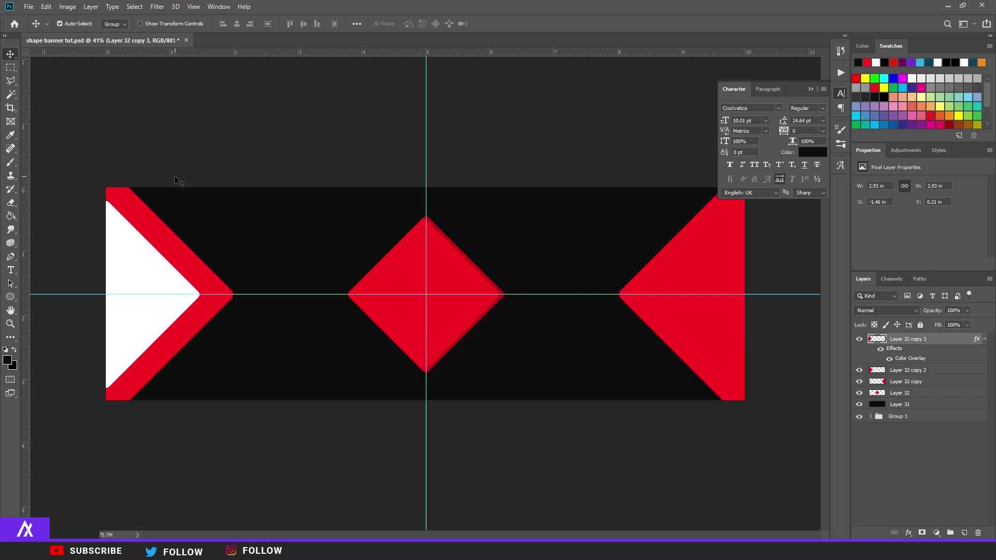
right_click(942, 335)
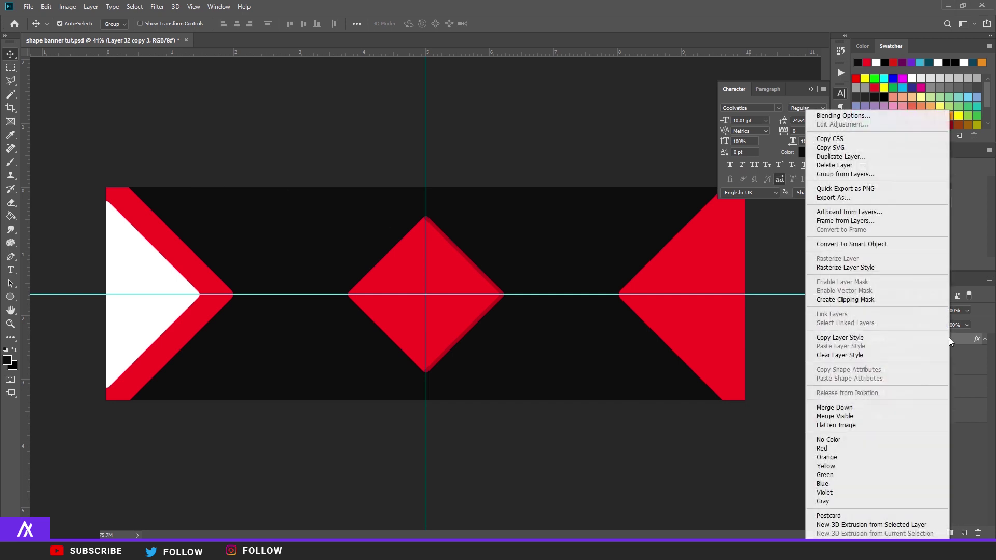
left_click(875, 268)
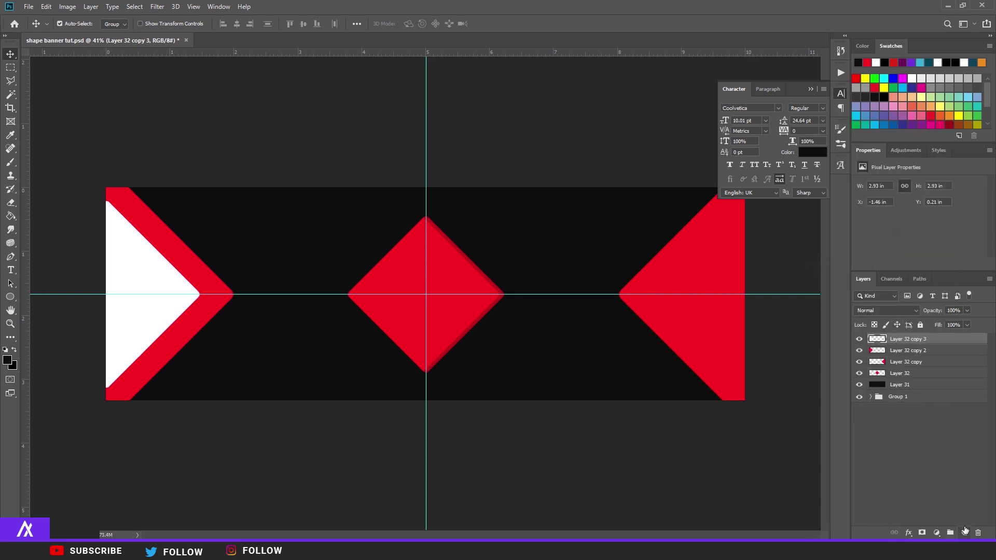
- Add a layer clipped to the white arrow and set a soft black brush around 385 px
left_click(965, 531)
left_click_drag(880, 345, 879, 341)
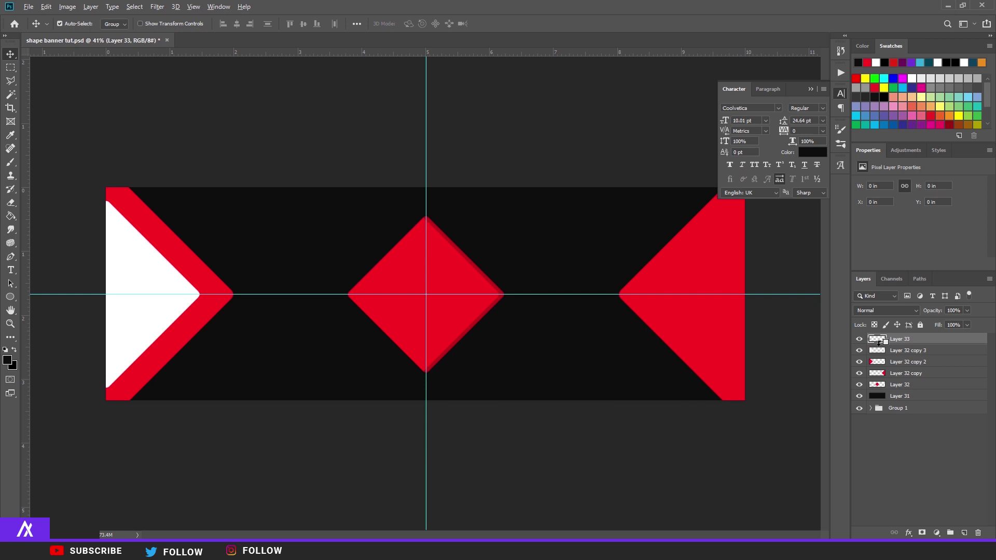
left_click(879, 343, "alt")
left_click(11, 162)
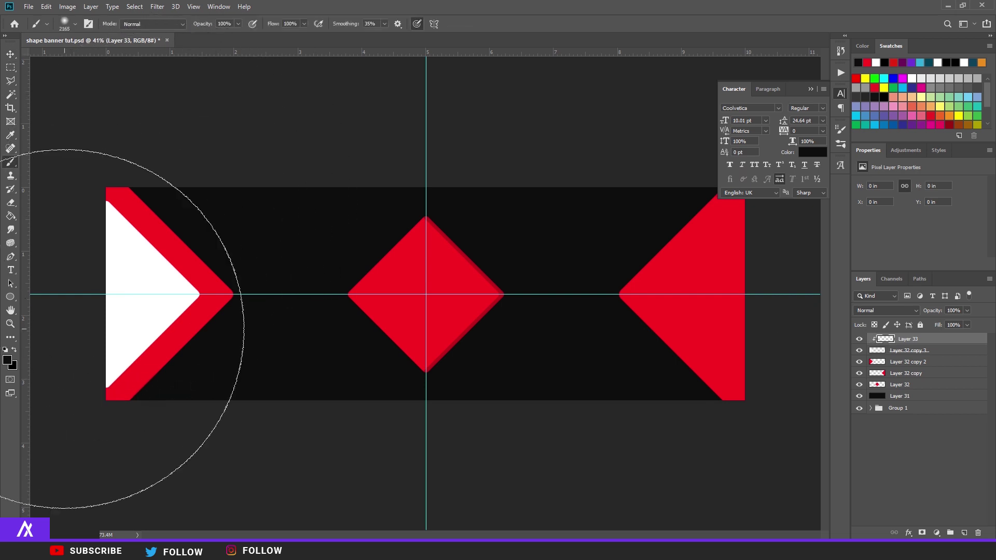
left_click(14, 349)
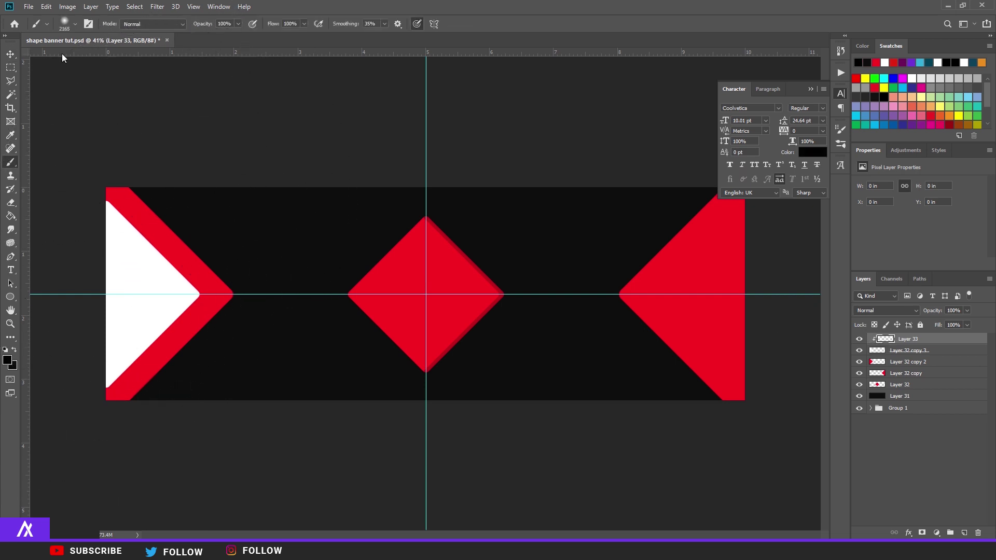
left_click(76, 24)
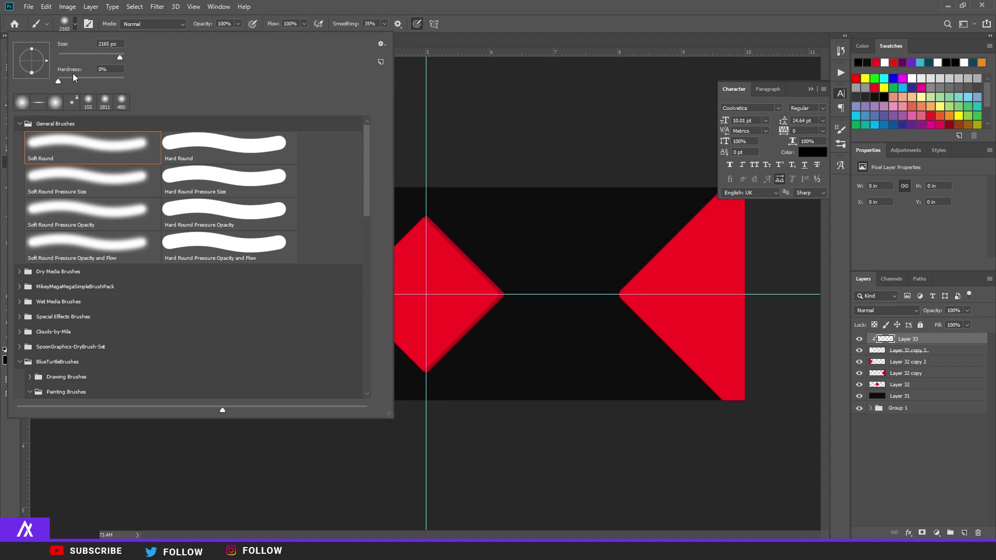
left_click_drag(119, 58, 116, 59)
left_click(401, 16)
scroll(339, 204, "down", 6)
scroll(182, 256, "up", 6)
- Shade the arrow's left edge in soft black at 30% opacity and merge it down
mouse_move(71, 185)
left_mouse_down()
mouse_move(80, 408)
mouse_move(163, 373)
mouse_move(86, 385)
mouse_move(69, 181)
mouse_move(71, 339)
mouse_move(113, 379)
mouse_move(187, 344)
mouse_move(56, 128)
left_mouse_up()
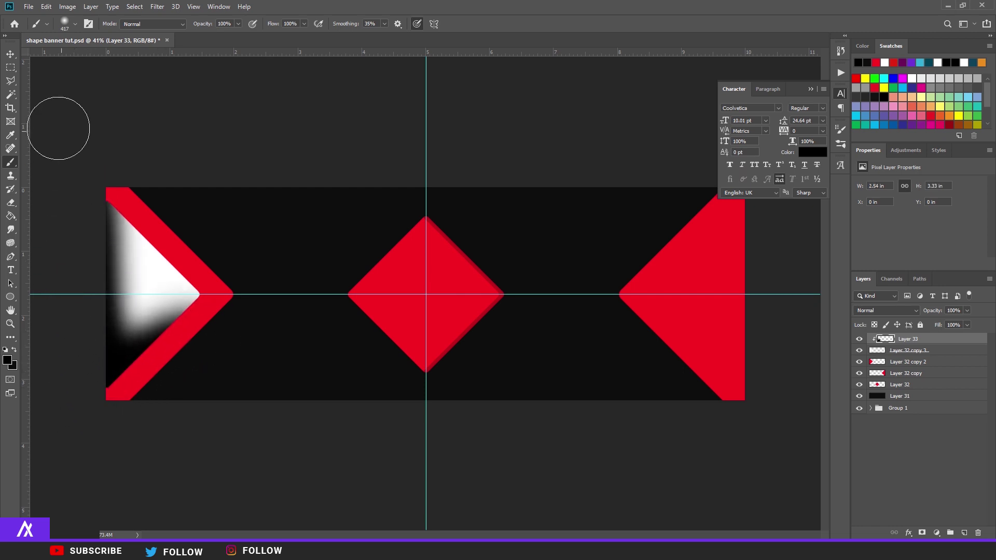
left_click(967, 310)
left_click_drag(936, 328, 933, 325)
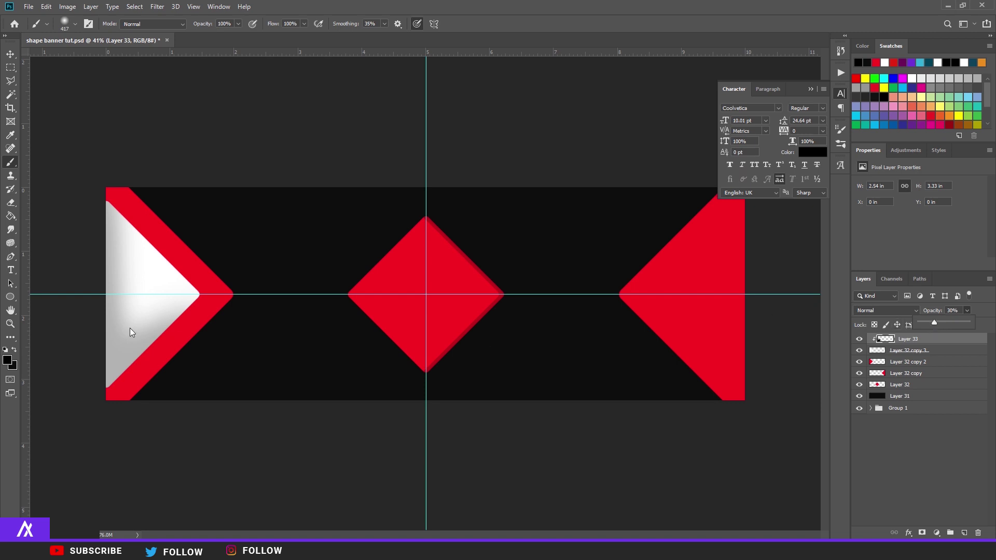
scroll(45, 311, "up", 1)
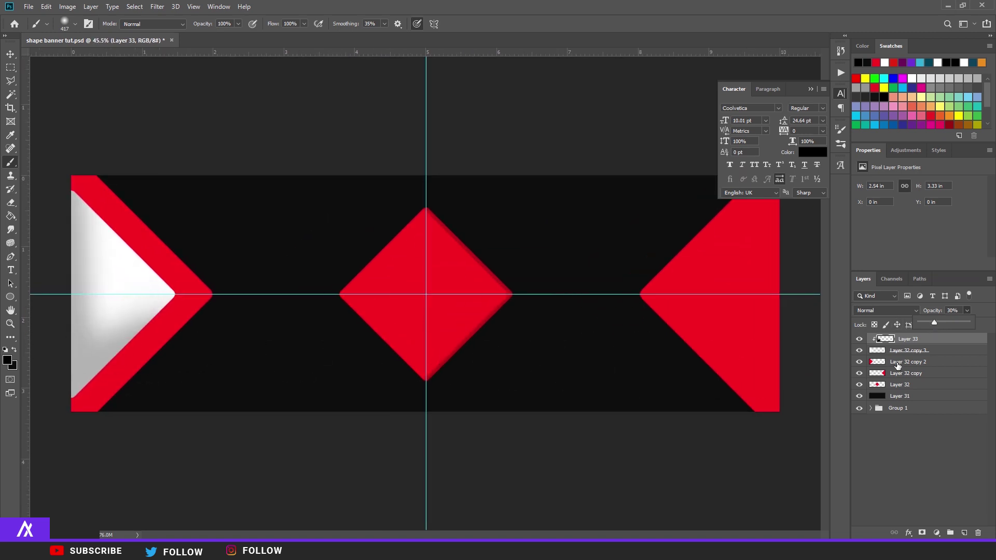
left_click(927, 353, "shift")
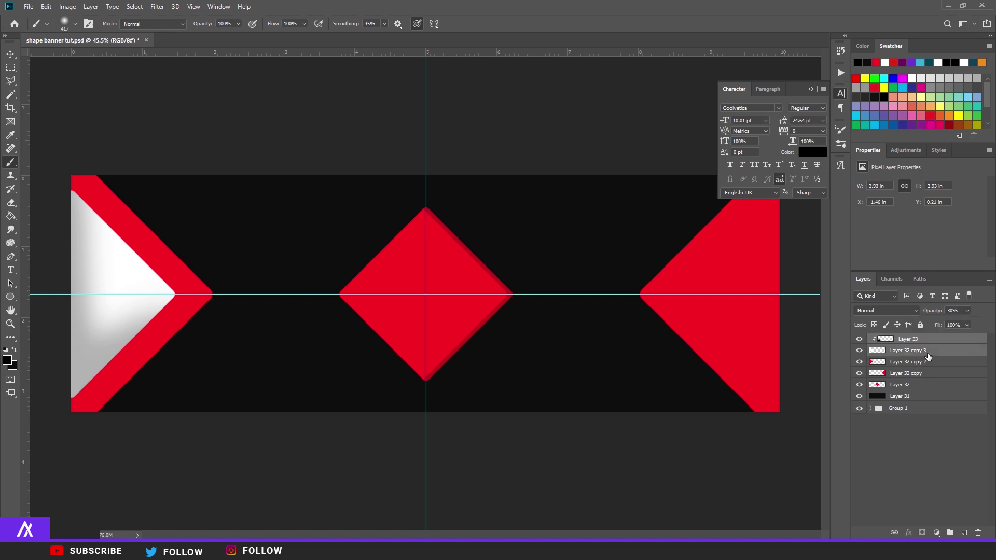
key("ctrl+e")
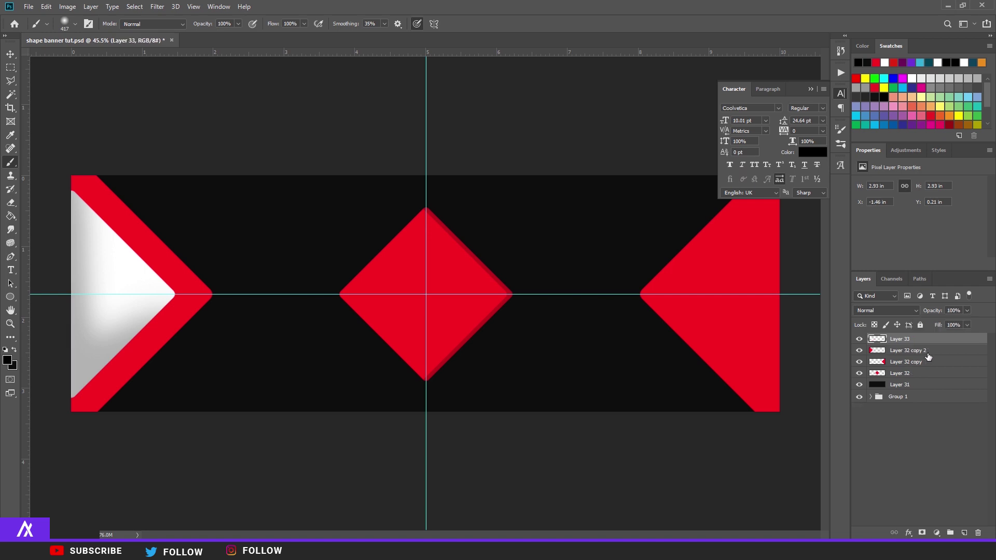
- Duplicate the shaded arrow, flip it horizontally, and move it into the right red chevron
key("ctrl+j")
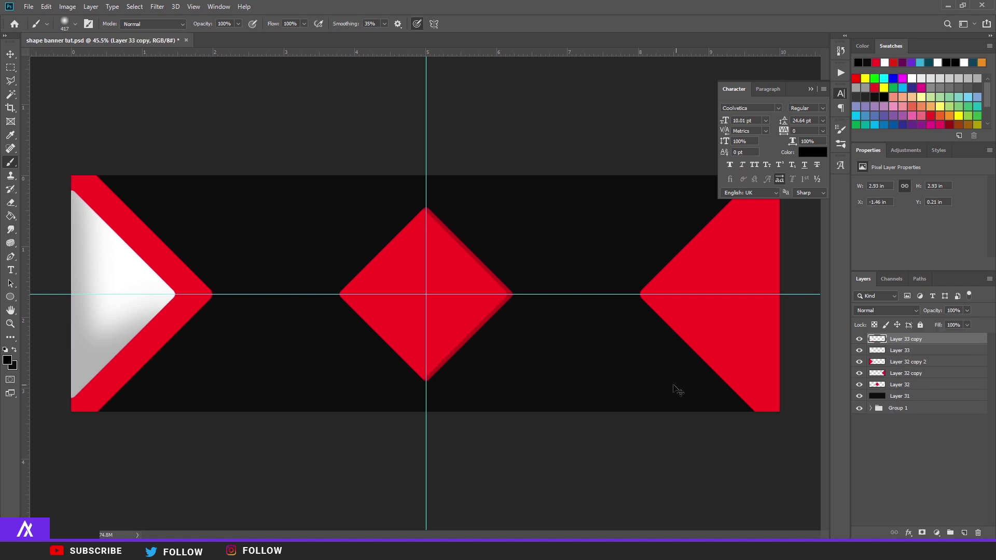
key("ctrl+t")
right_click(111, 327)
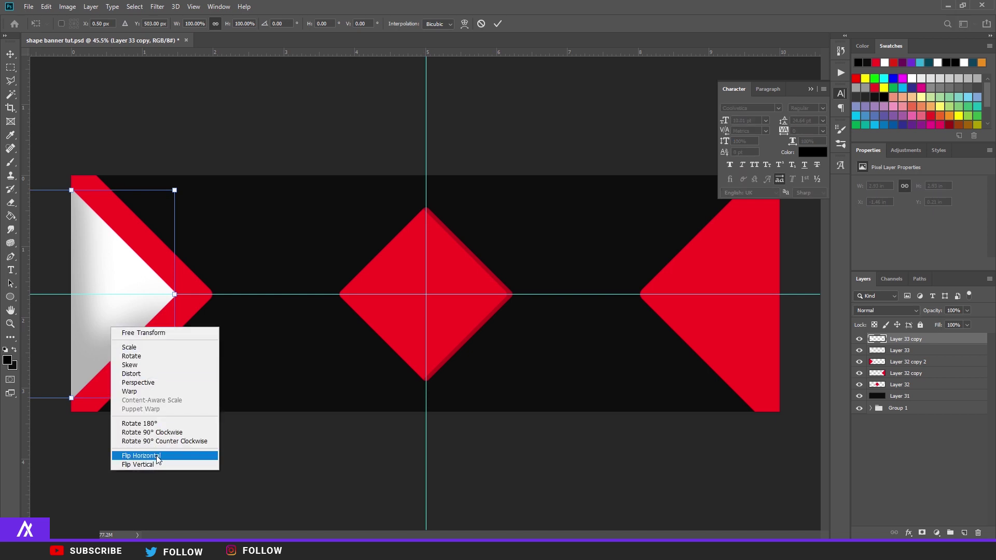
left_click(156, 457)
left_click_drag(92, 334, 801, 339)
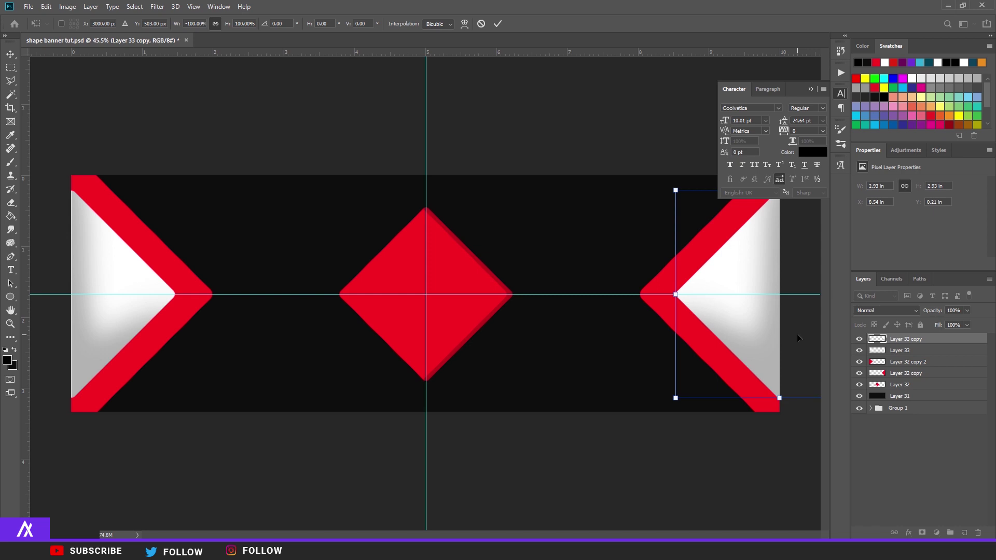
key("Return")
key("ctrl+minus")
key("b")
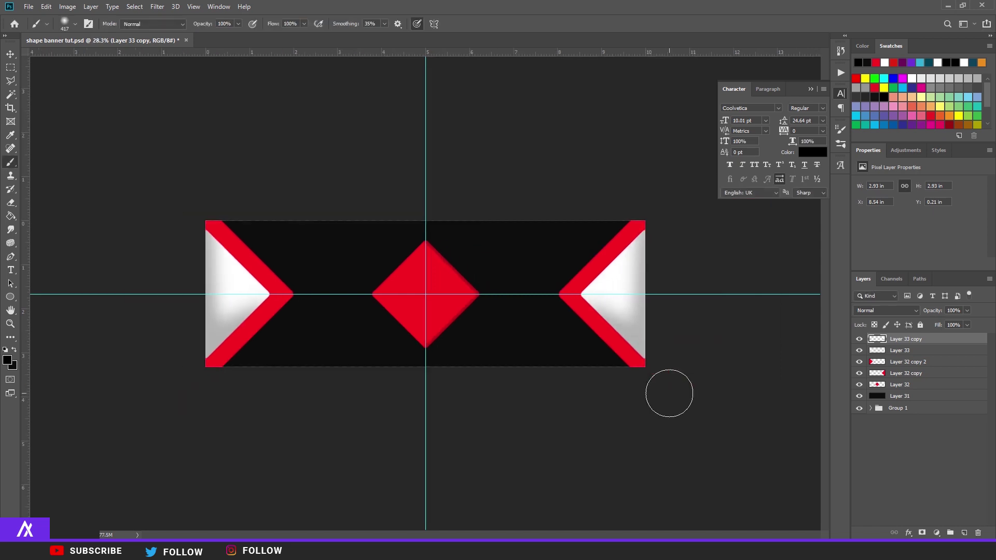
- Add a new layer above the banner background and mark out a circle about 3.12 in wide
key("ctrl+plus")
left_click(909, 398)
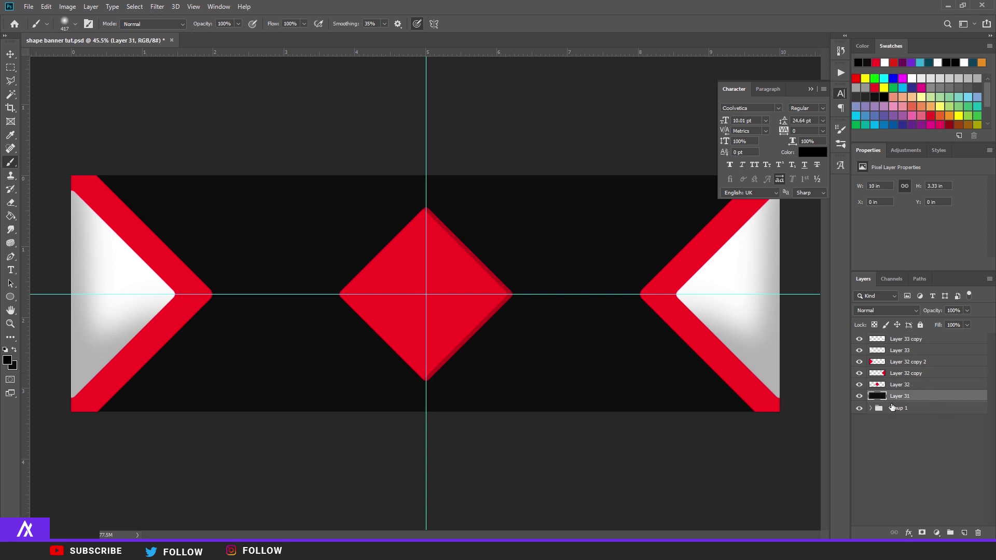
left_click(964, 533)
left_click(11, 70)
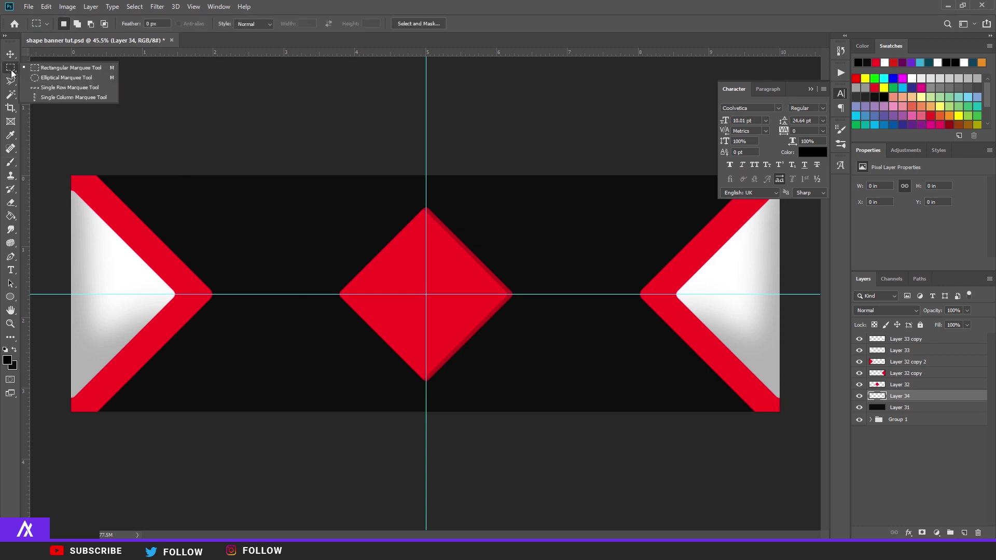
left_click(44, 79)
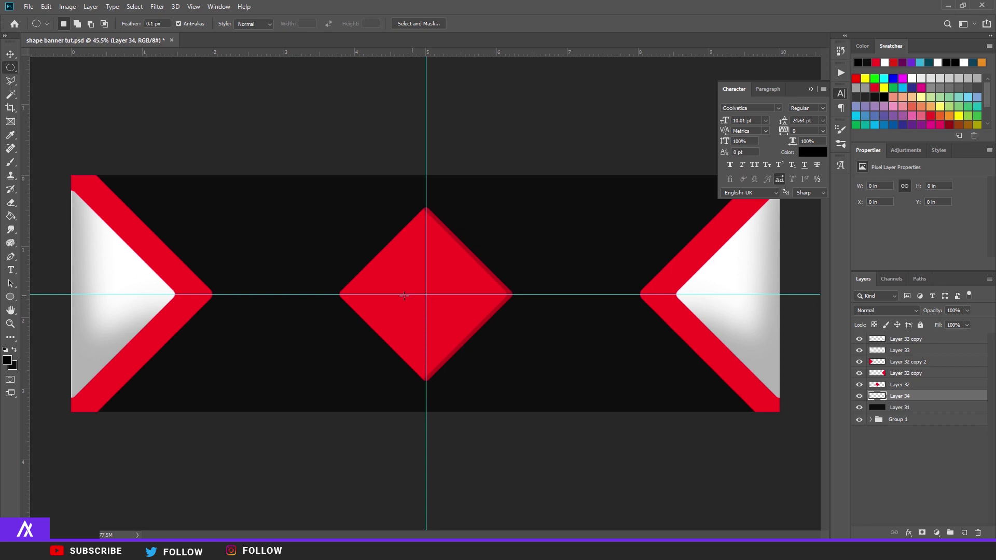
left_click_drag(279, 295, 136, 185)
- Fill the circle with red sampled from the diamond, then deselect it
left_click(8, 360)
left_click(448, 267)
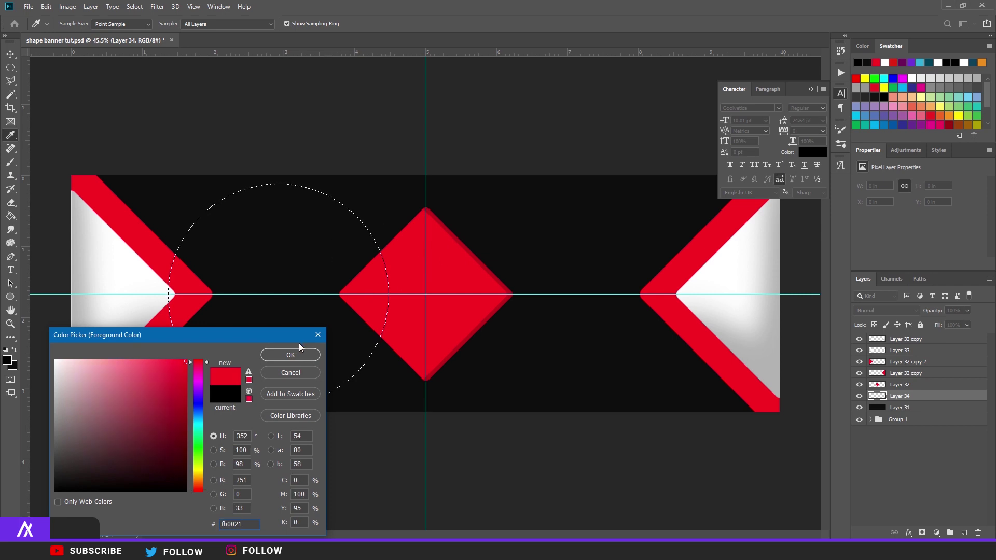
left_click(291, 355)
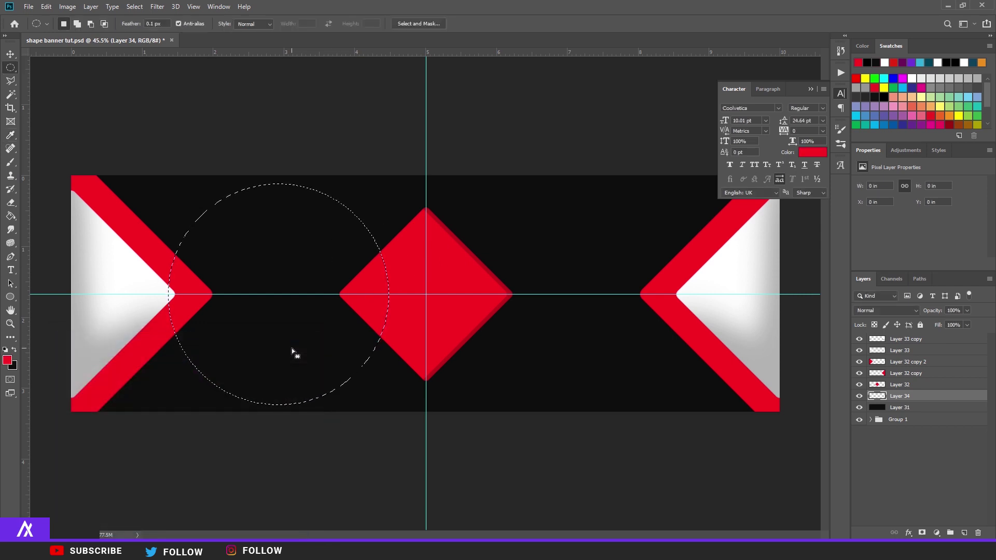
left_click(11, 216)
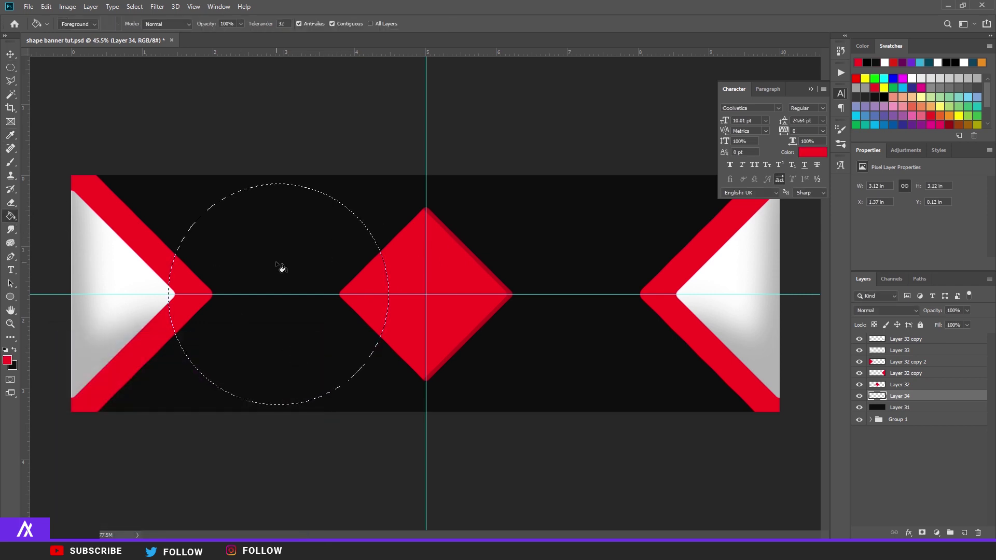
left_click(280, 267)
left_click(12, 68)
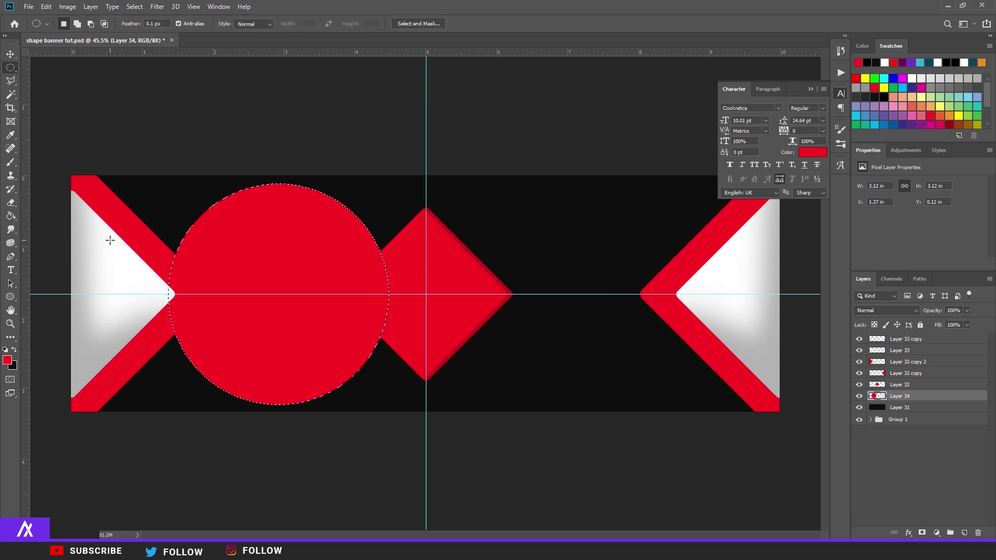
key("ctrl+d")
- Centre the red circle on the banner and move its layer to the top of the stack
key("v")
key("ctrl+t")
left_click_drag(295, 284, 435, 270)
key("Return")
left_click_drag(898, 400, 903, 341)
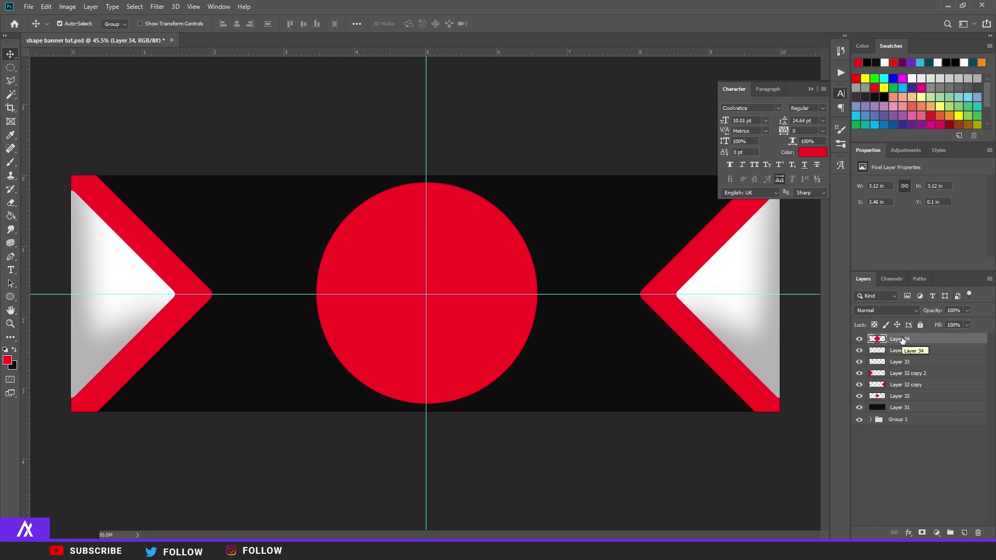
- Add a new layer clipped to the red circle and pick a darker red for shading
left_click(968, 532)
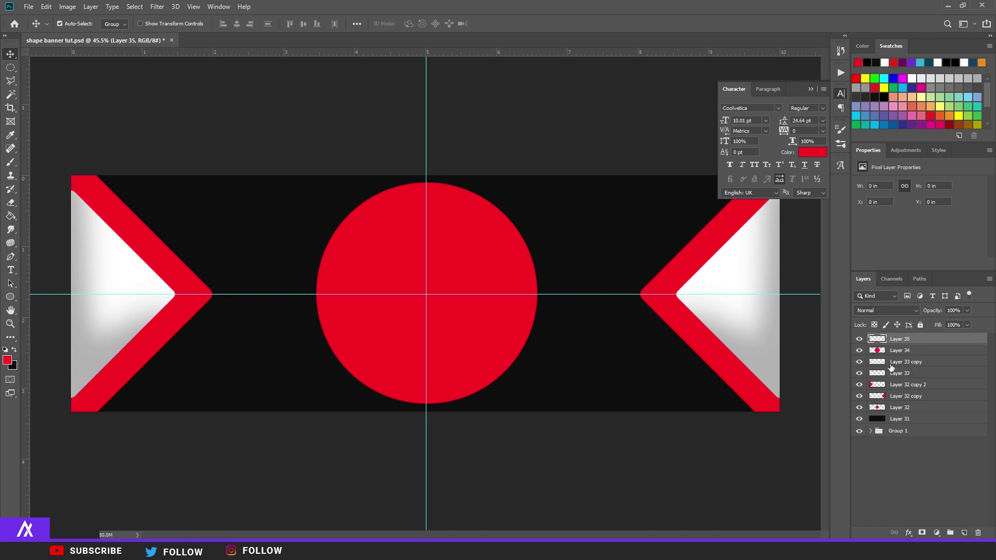
left_click(880, 340, "alt")
key("b")
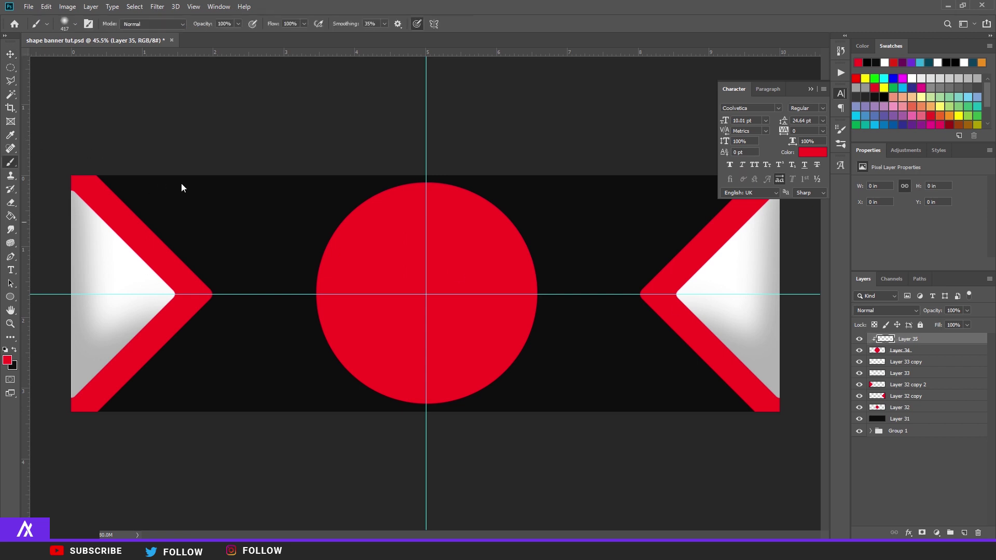
left_click(8, 361)
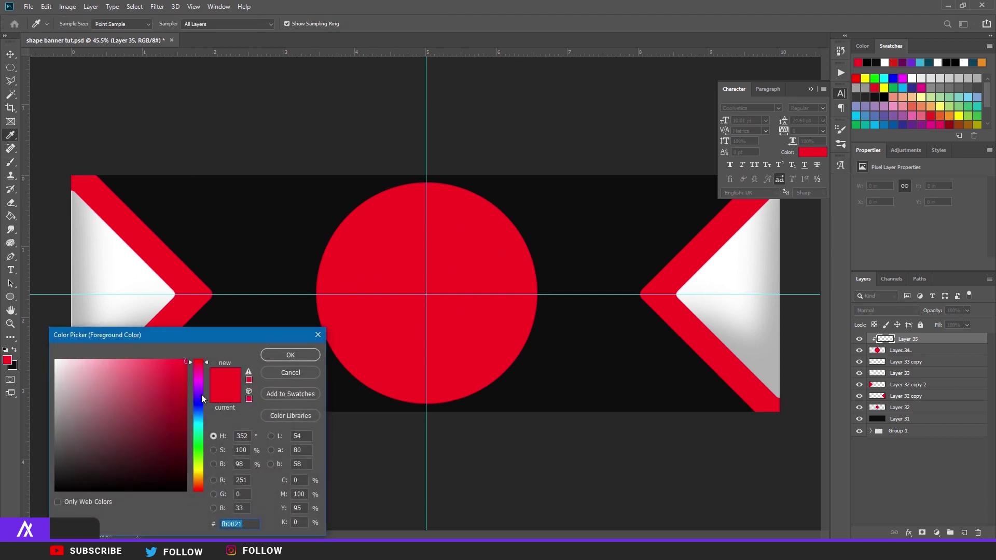
left_click_drag(184, 395, 188, 410)
left_click(291, 356)
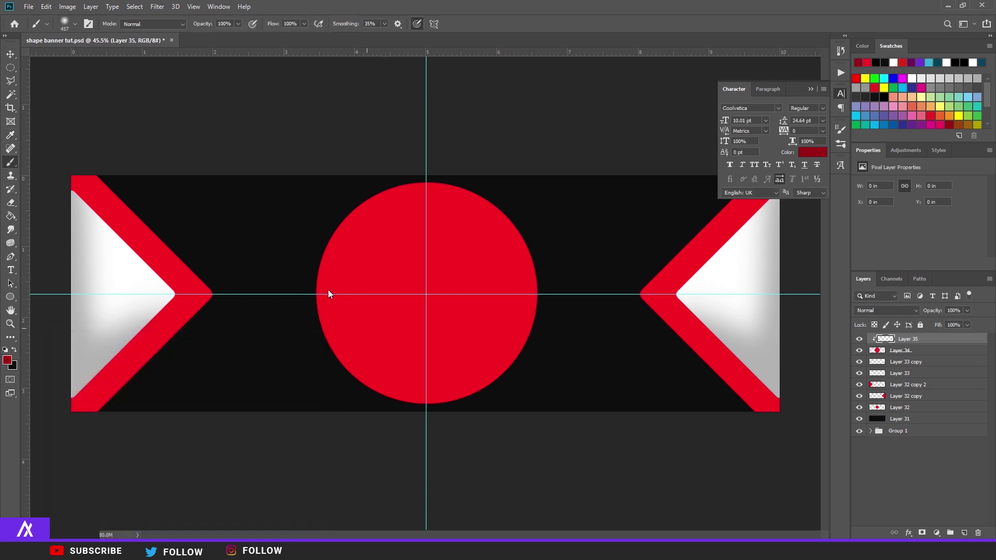
- With a 511 px soft brush, shade the circle's lower left, bottom and lower-right edges; add a layer
left_click(74, 24)
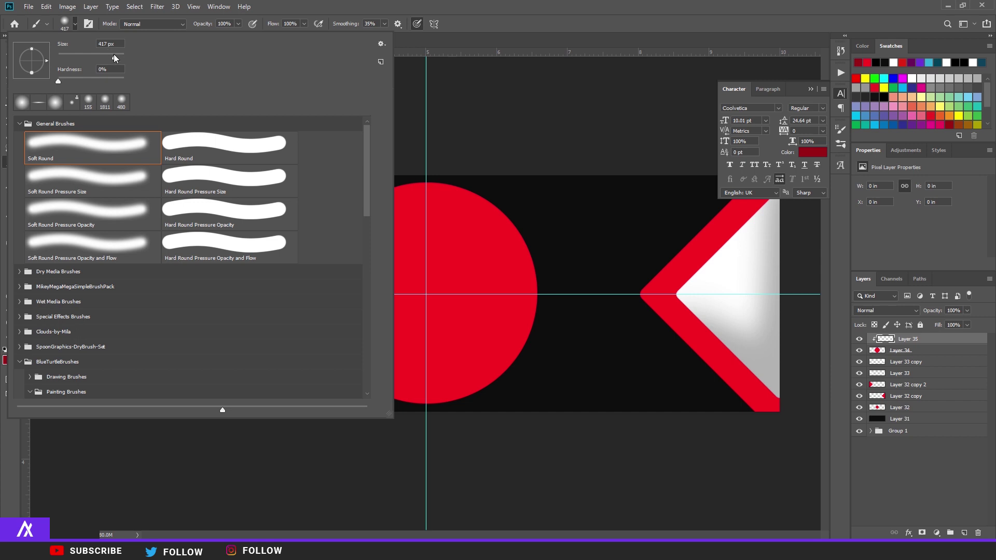
left_click_drag(117, 57, 119, 57)
left_click(296, 18)
mouse_move(265, 204)
left_mouse_down()
mouse_move(294, 297)
mouse_move(456, 379)
left_mouse_up()
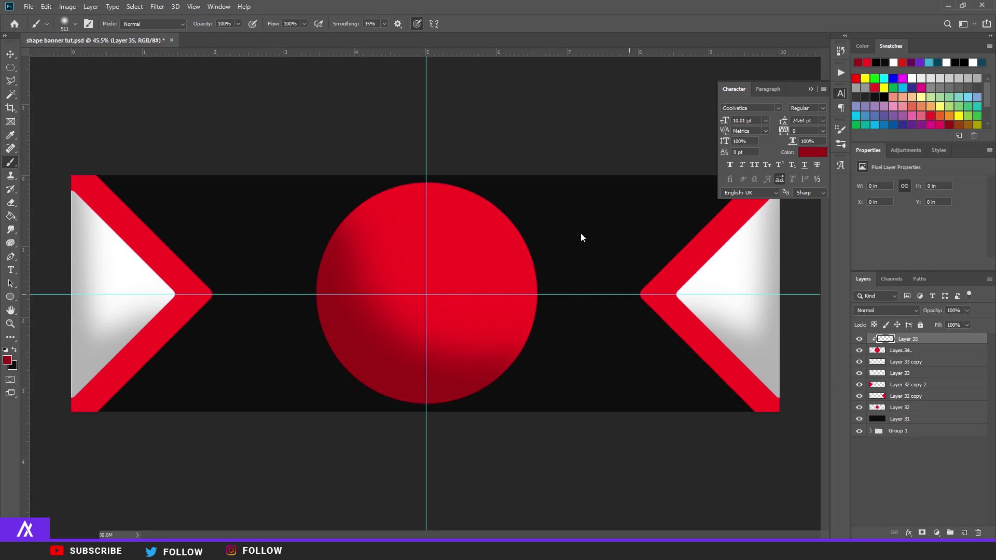
left_click_drag(576, 312, 453, 375)
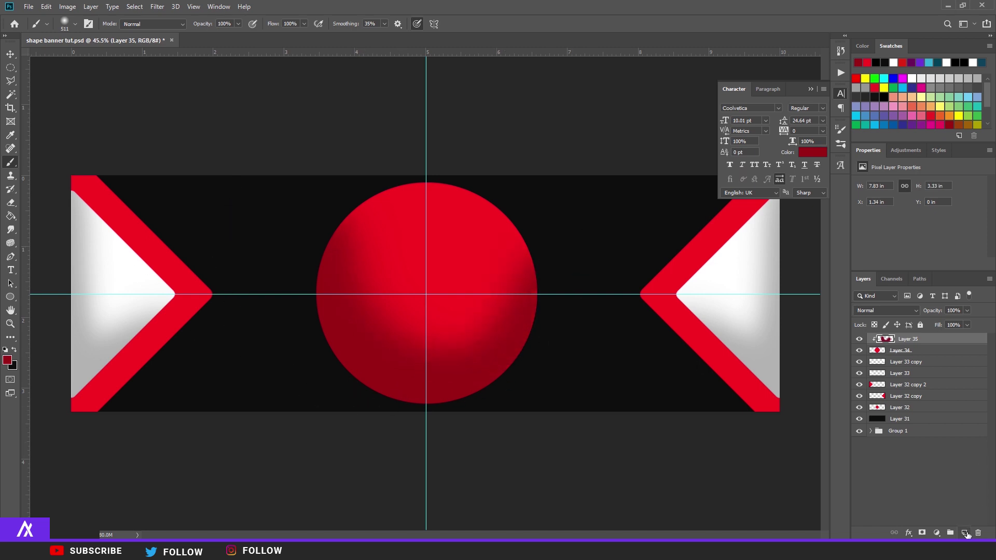
left_click(965, 533)
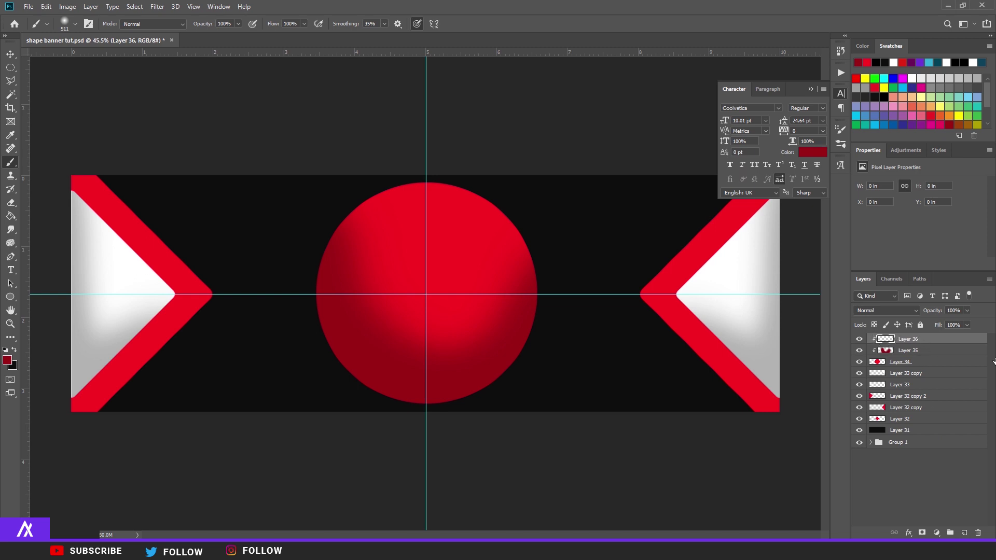
- Brush soft black over the circle's bottom, lower-left and left edges
left_click(15, 349)
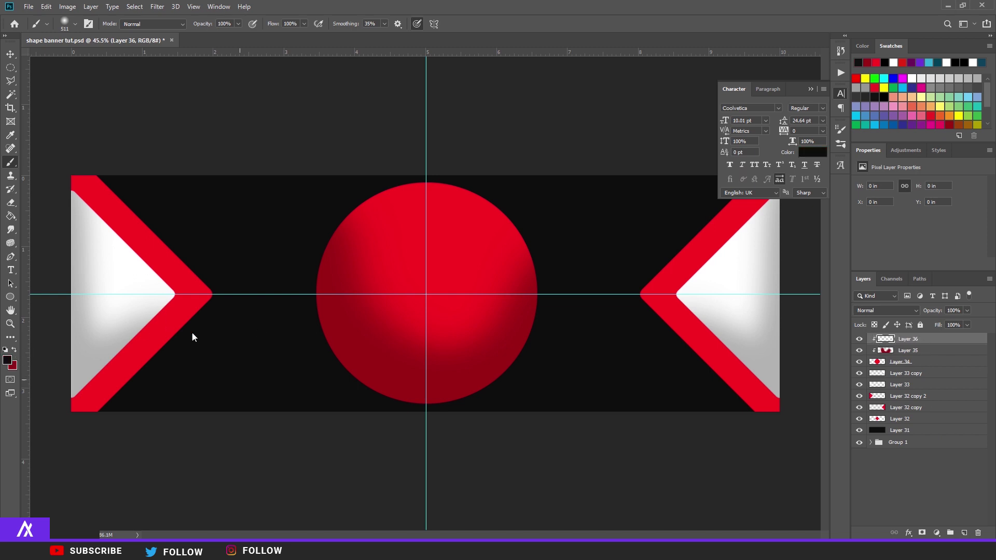
mouse_move(476, 387)
left_mouse_down()
mouse_move(365, 396)
mouse_move(262, 366)
left_mouse_up()
left_click_drag(208, 213, 266, 350)
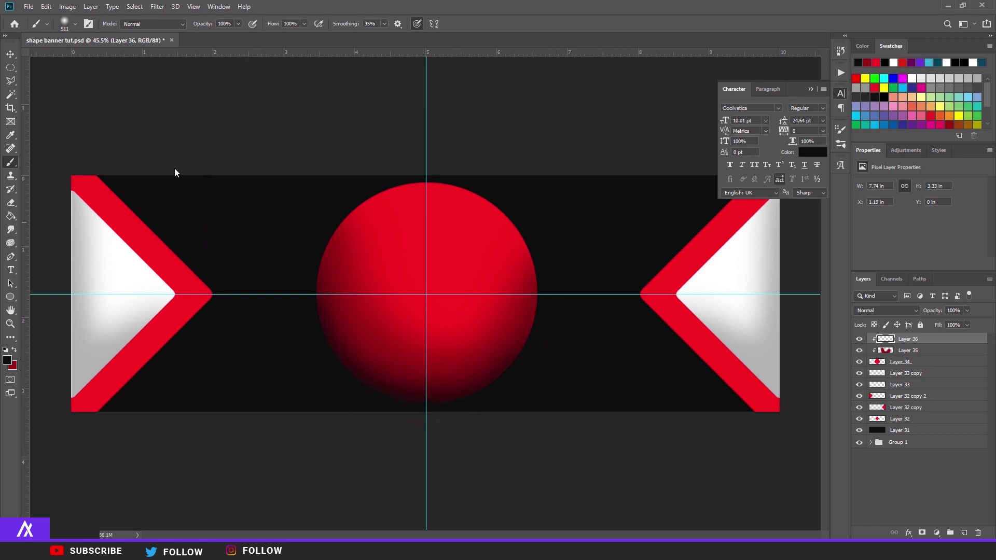
mouse_move(244, 142)
left_mouse_down()
mouse_move(223, 261)
mouse_move(253, 135)
left_mouse_up()
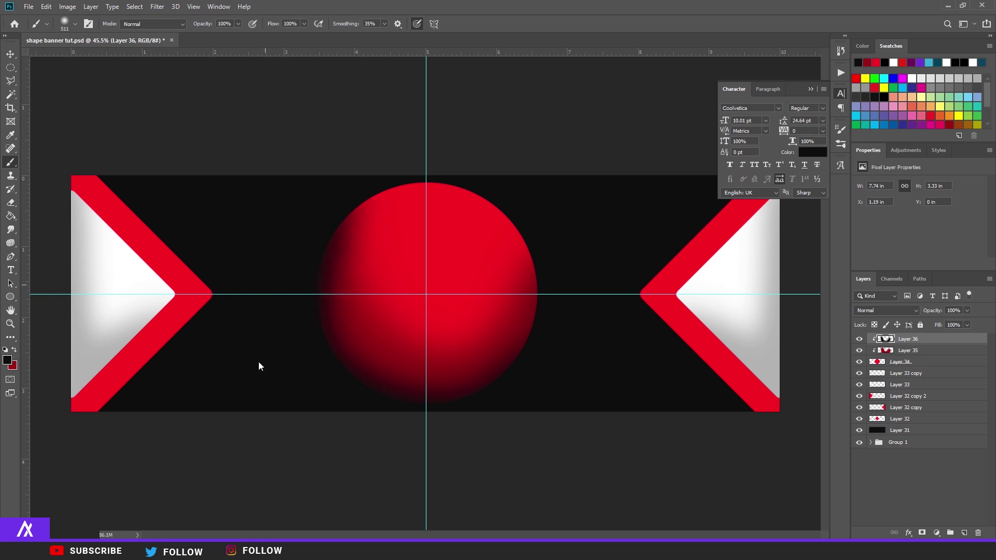
- Set the black shading layer to 85% opacity and add an empty layer above it
left_click(968, 310)
left_click(917, 352)
left_click(967, 311)
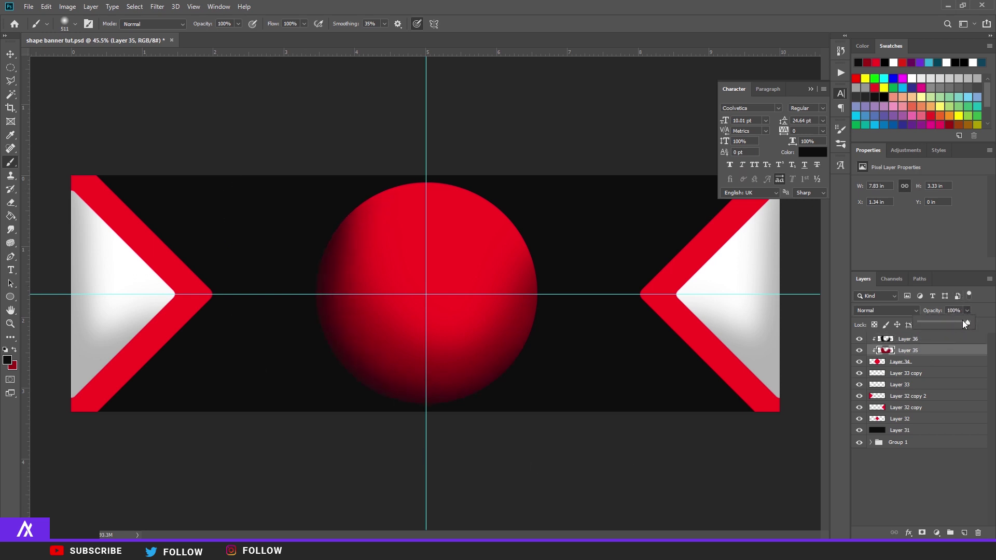
left_click(925, 352)
left_click(927, 341)
left_click(964, 532)
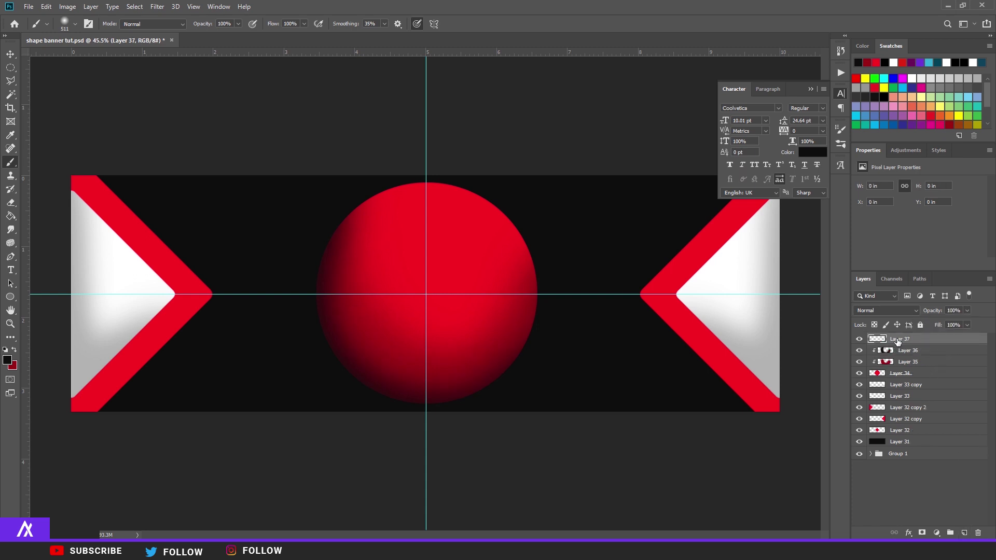
- Clip the new layer to the circle and paint a lighter sampled red over its upper right
key("ctrl+alt+g")
left_click(8, 361)
left_click(484, 225)
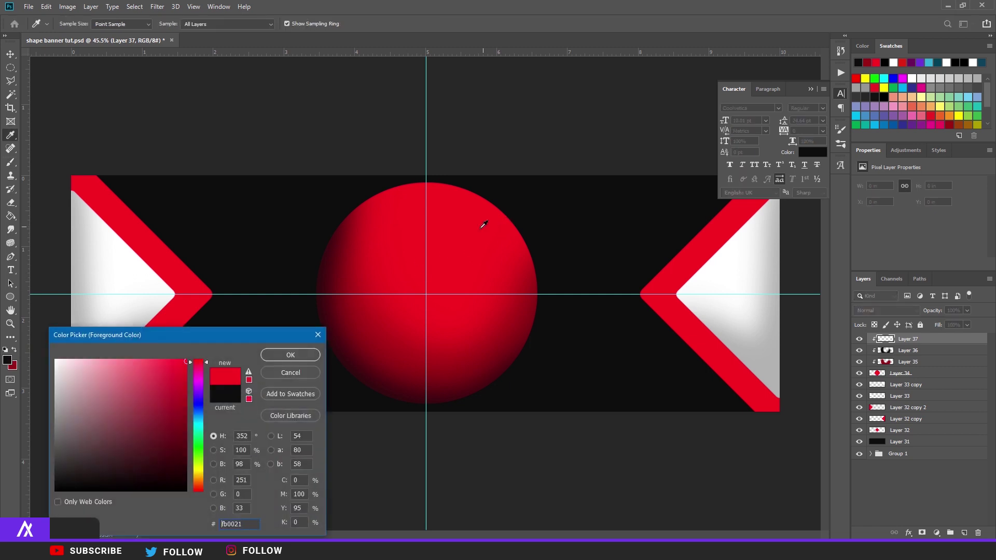
left_click(156, 358)
left_click(290, 355)
key("b")
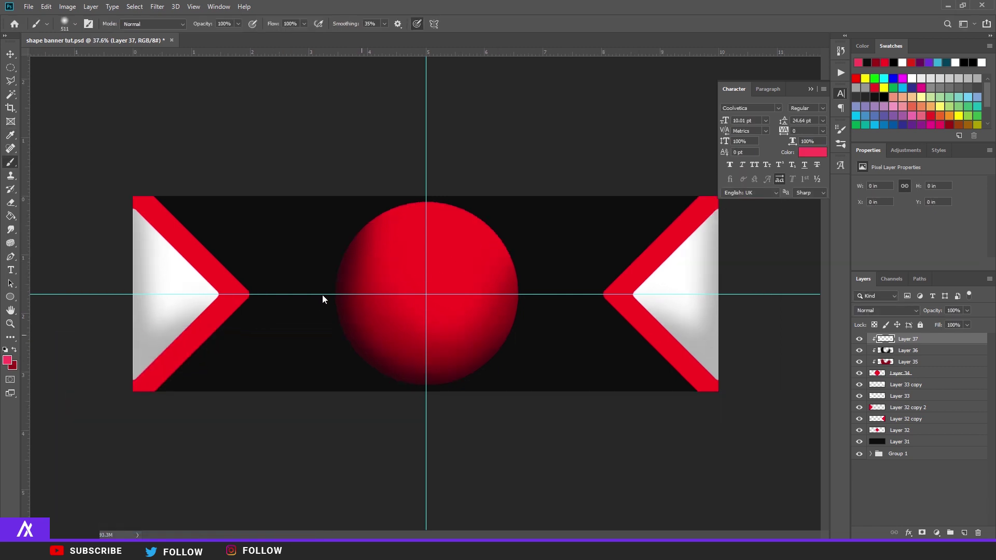
mouse_move(335, 155)
left_mouse_down()
mouse_move(402, 138)
mouse_move(479, 175)
mouse_move(513, 281)
mouse_move(397, 129)
left_mouse_up()
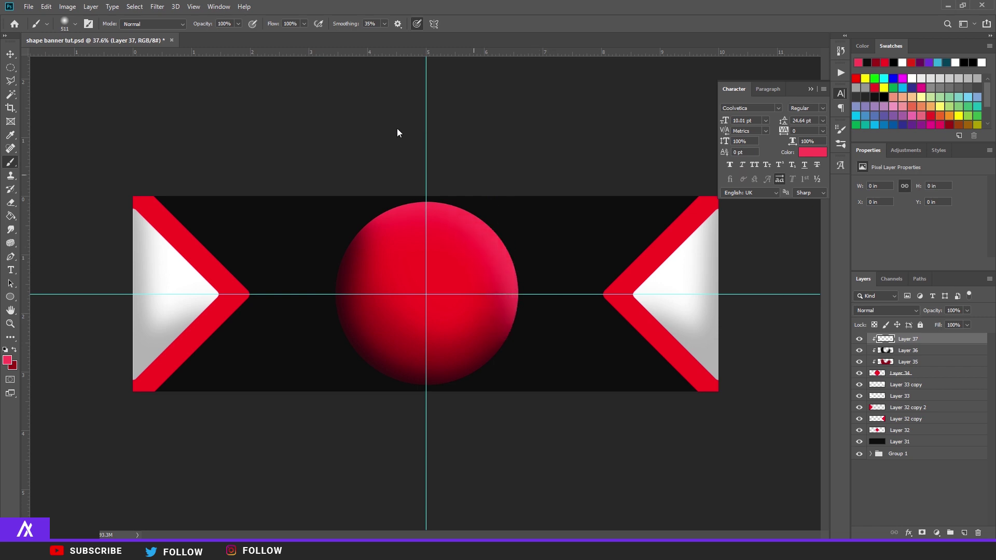
mouse_move(518, 289)
left_mouse_down()
mouse_move(478, 178)
mouse_move(328, 129)
left_mouse_up()
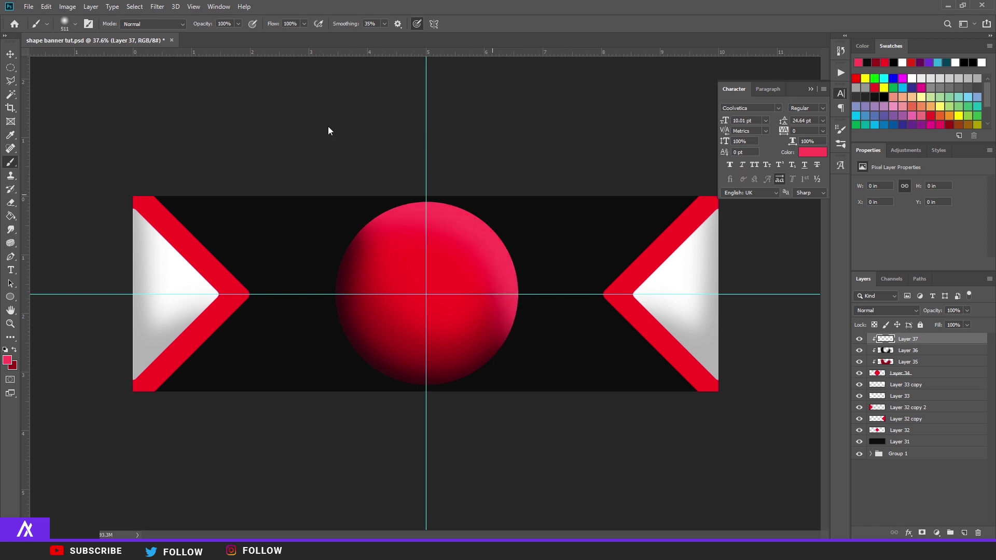
left_click_drag(447, 183, 260, 151)
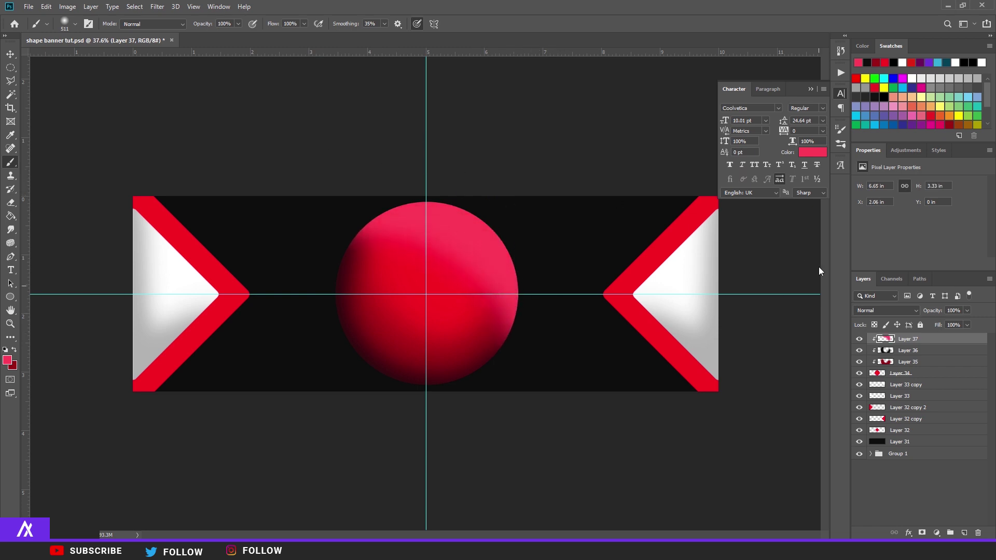
- Lower the bright layer to 71% opacity, add a clipped layer above, and choose pale pink
left_click(967, 311)
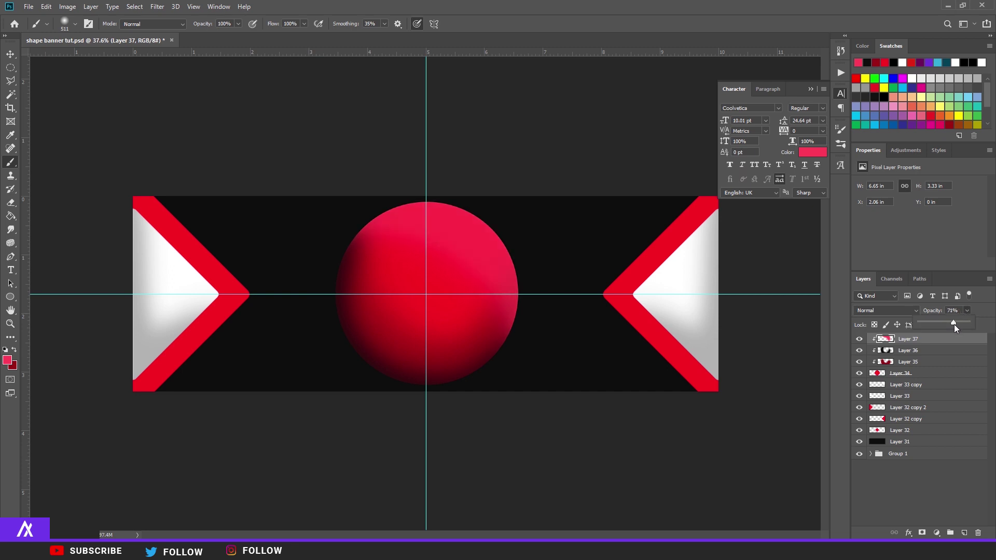
left_click(965, 533)
left_click(881, 345, "alt")
left_click(7, 360)
left_click_drag(131, 369, 92, 352)
left_click(274, 355)
- Redo the pale pink highlight along the sphere's top at 82% opacity, then select Layers 34–38
key("b")
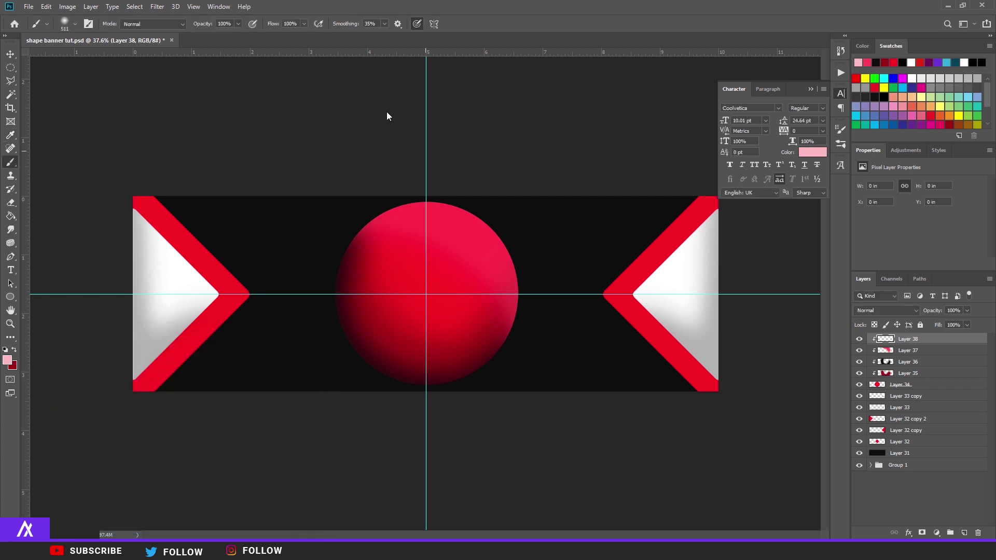
key("ctrl+z")
mouse_move(472, 158)
left_mouse_down()
mouse_move(422, 123)
mouse_move(322, 128)
mouse_move(419, 120)
mouse_move(487, 157)
mouse_move(513, 195)
mouse_move(524, 282)
mouse_move(506, 194)
mouse_move(451, 124)
mouse_move(305, 134)
left_mouse_up()
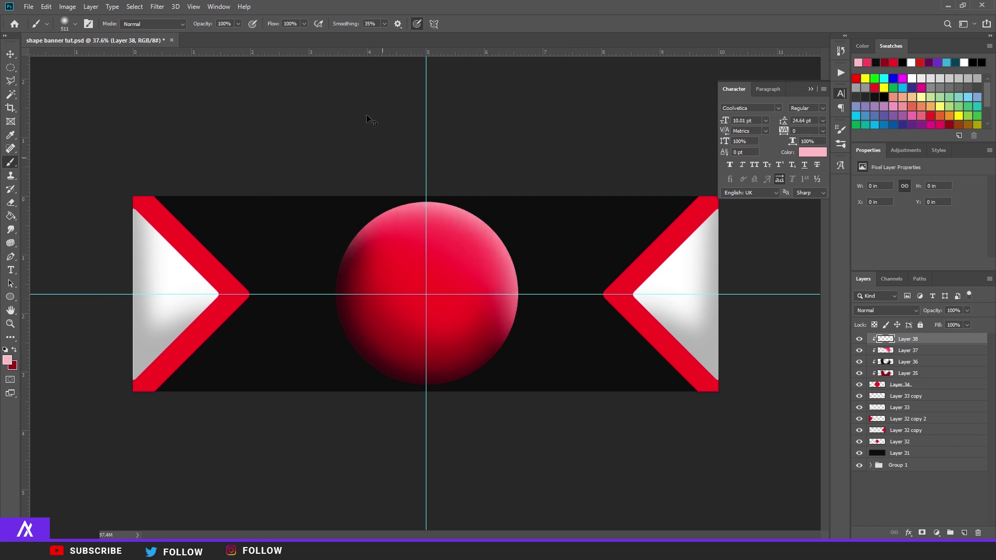
left_click(968, 311)
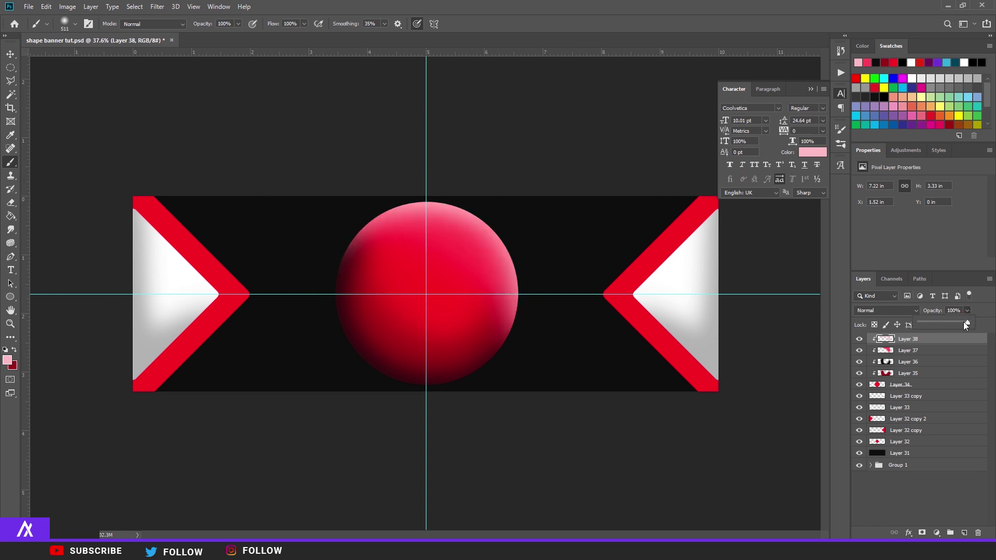
scroll(426, 293, "up", 2)
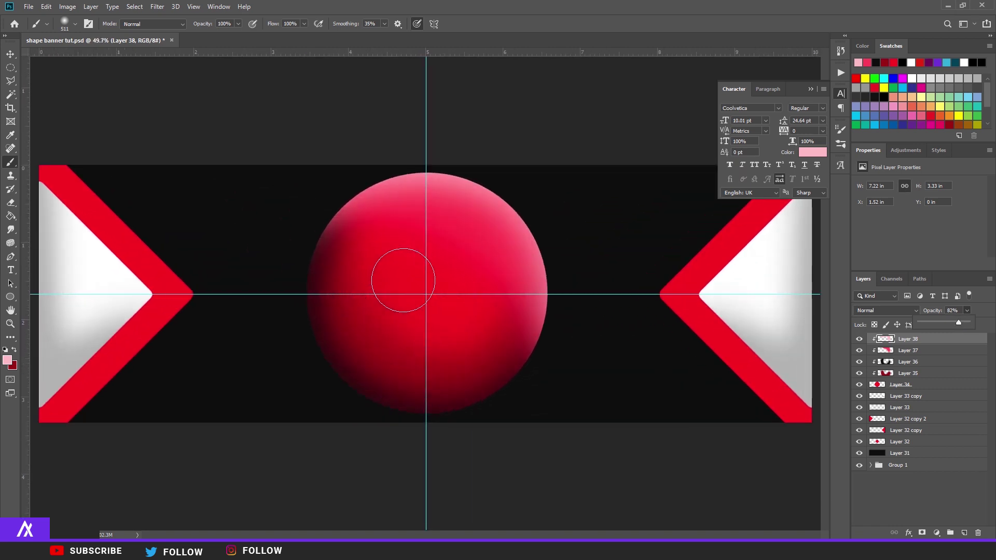
left_click(901, 385, "shift")
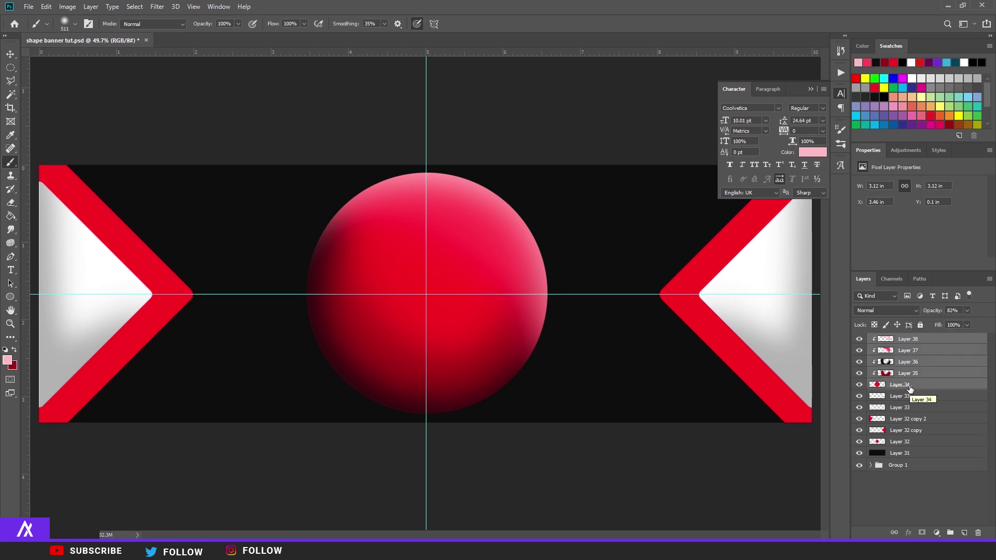
- Merge the sphere layers and move the merged sphere down to the banner's bottom left
key("ctrl+e")
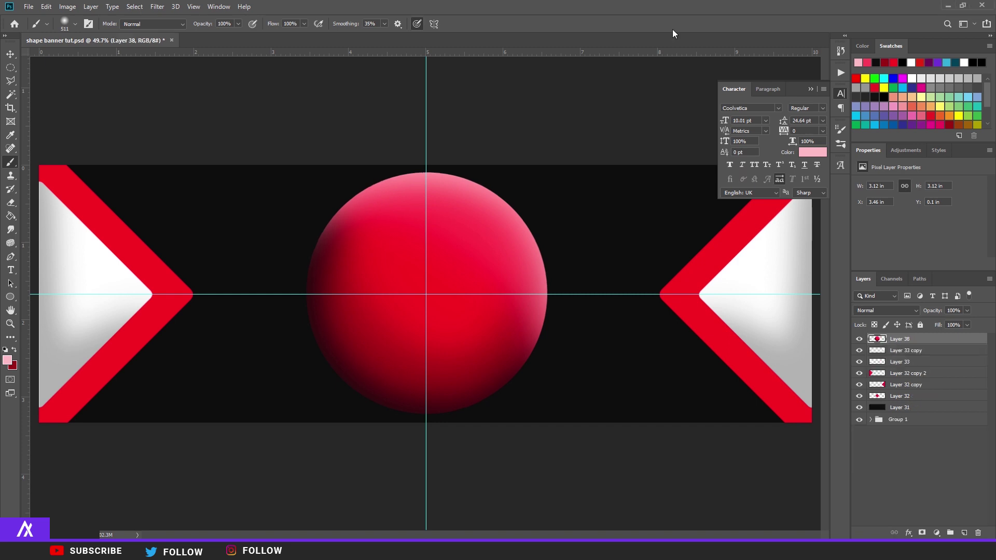
scroll(438, 239, "down", 1)
scroll(438, 240, "down", 2)
key("ctrl+t")
mouse_move(439, 294)
left_mouse_down()
mouse_move(344, 367)
mouse_move(355, 364)
left_mouse_up()
key("Return")
- Duplicate the sphere and rotate the copy 180° into the top right
key("b")
scroll(350, 357, "up", 2)
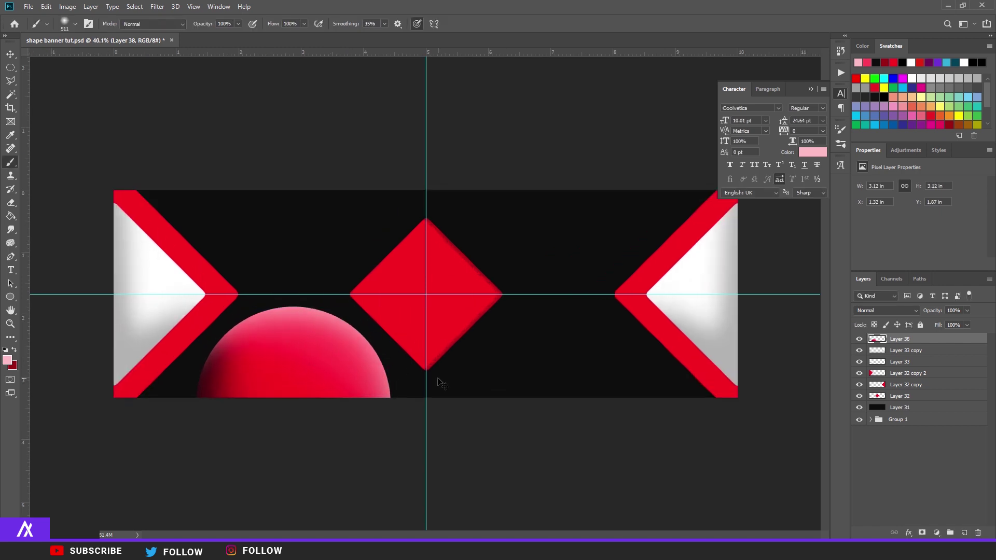
key("ctrl+j")
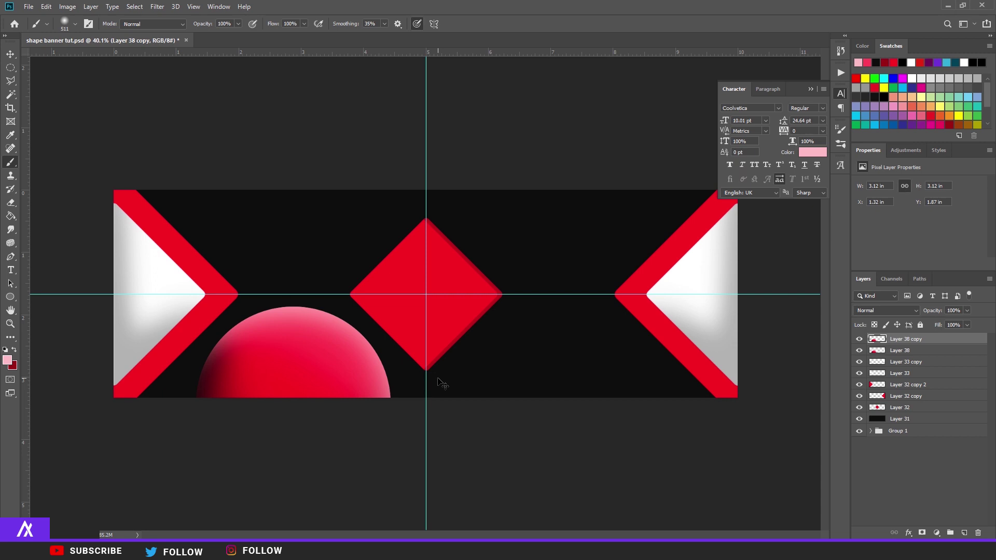
key("ctrl+t")
mouse_move(354, 302)
left_mouse_down()
mouse_move(365, 299)
mouse_move(414, 416)
mouse_move(279, 478)
mouse_move(253, 470)
mouse_move(484, 338)
mouse_move(577, 205)
mouse_move(569, 199)
mouse_move(573, 222)
left_mouse_up()
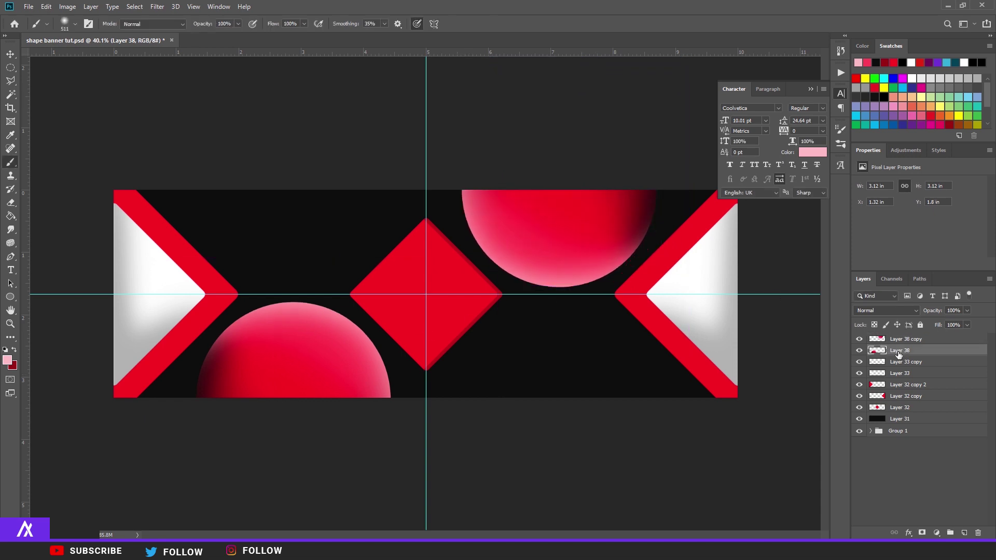
- Duplicate the sphere again and scale the copy up to about 186%, nudging it up-right
left_click(905, 341)
key("ctrl+j")
left_click_drag(905, 346, 907, 368)
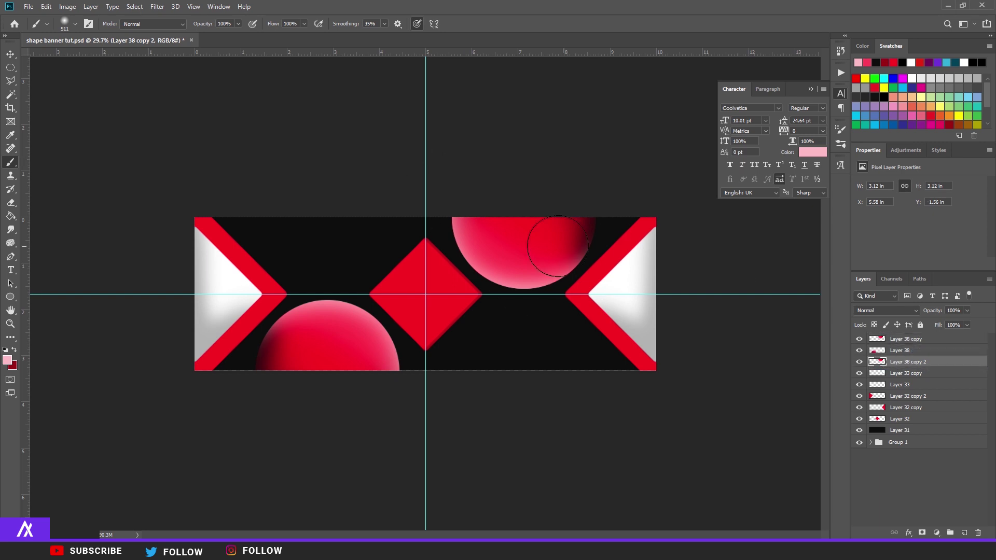
scroll(561, 248, "up", 4)
key("ctrl+t")
scroll(596, 237, "down", 5)
mouse_move(581, 289)
left_mouse_down()
mouse_move(655, 314)
mouse_move(632, 299)
mouse_move(655, 306)
mouse_move(605, 301)
left_mouse_up()
key("Return")
- Place the enlarged copy just above Layer 31 and add an empty layer over it
left_click_drag(892, 367, 889, 424)
key("ctrl+plus")
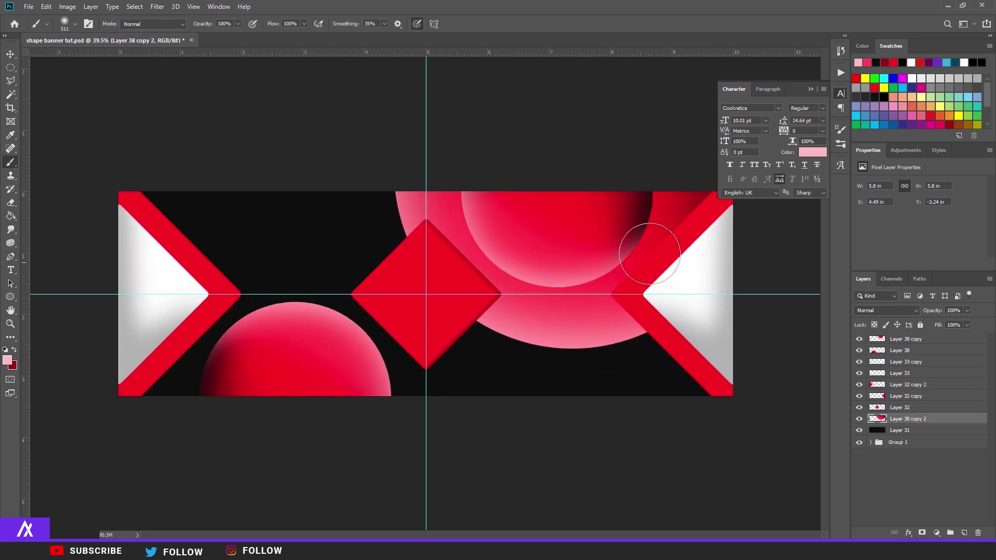
left_click(963, 532)
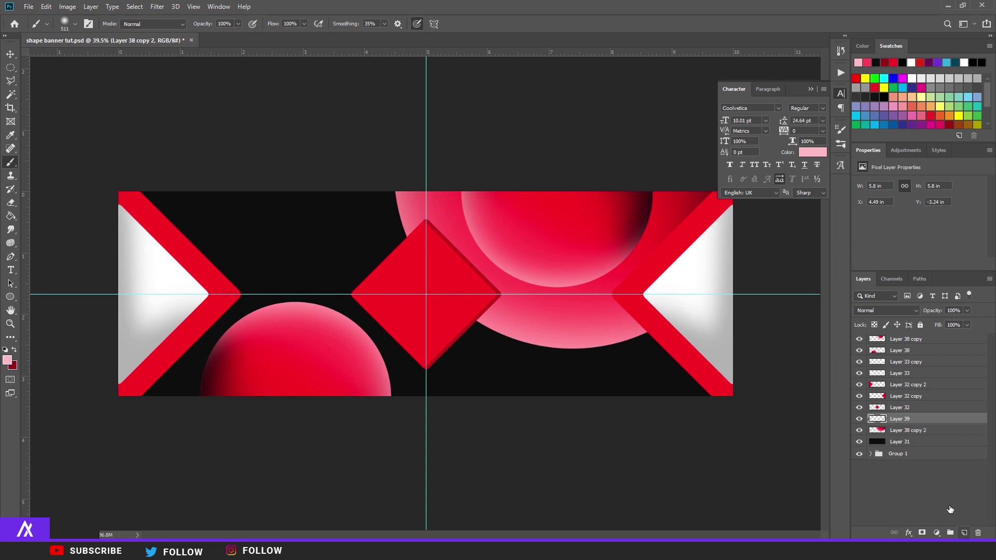
- Clip the new layer to the big sphere and choose dark red #36171b
left_click(879, 420, "alt")
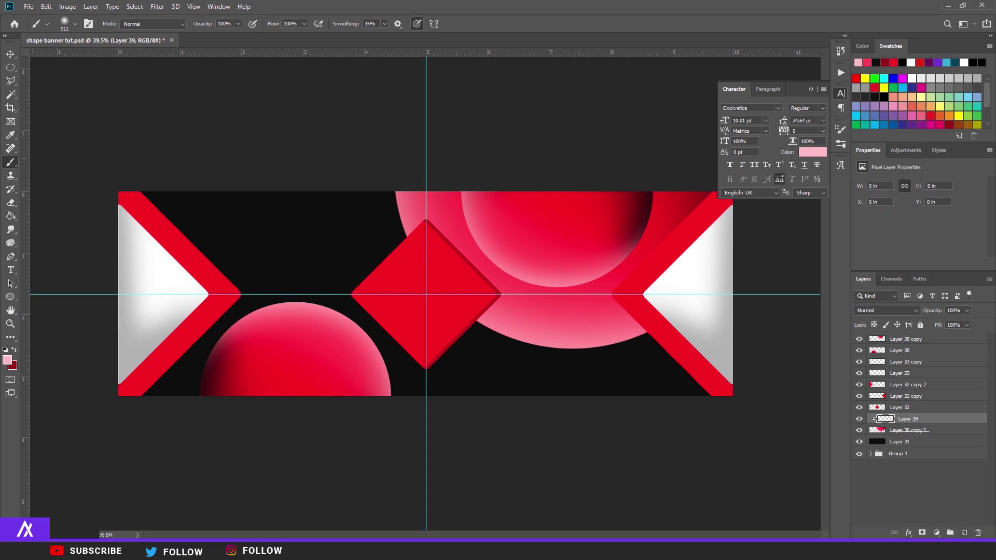
left_click(7, 360)
left_click_drag(161, 447, 131, 463)
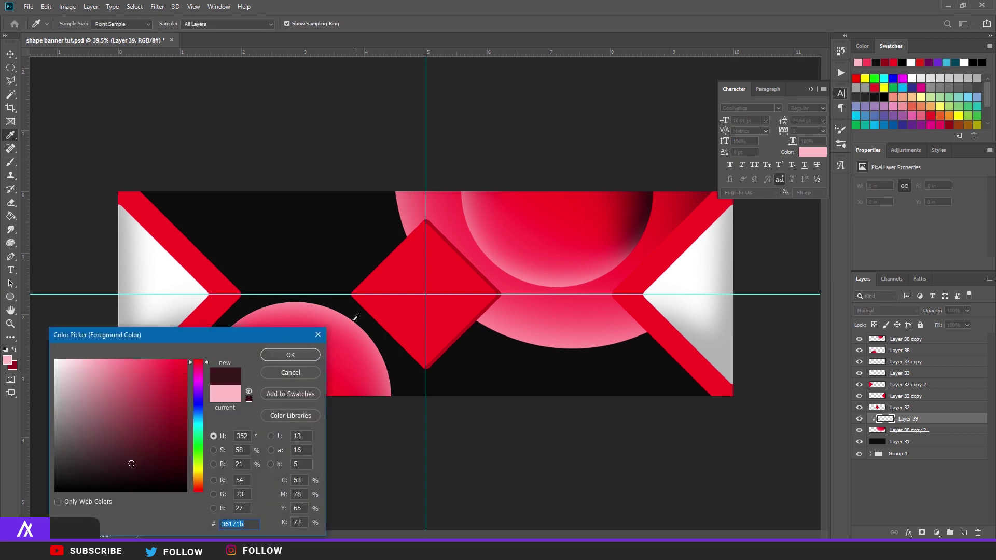
left_click(299, 354)
- Shade the big sphere's top and lower parts, lower the layer opacity, and add Brightness/Contrast
mouse_move(192, 120)
left_mouse_down()
mouse_move(307, 148)
mouse_move(633, 153)
mouse_move(390, 136)
mouse_move(761, 201)
left_mouse_up()
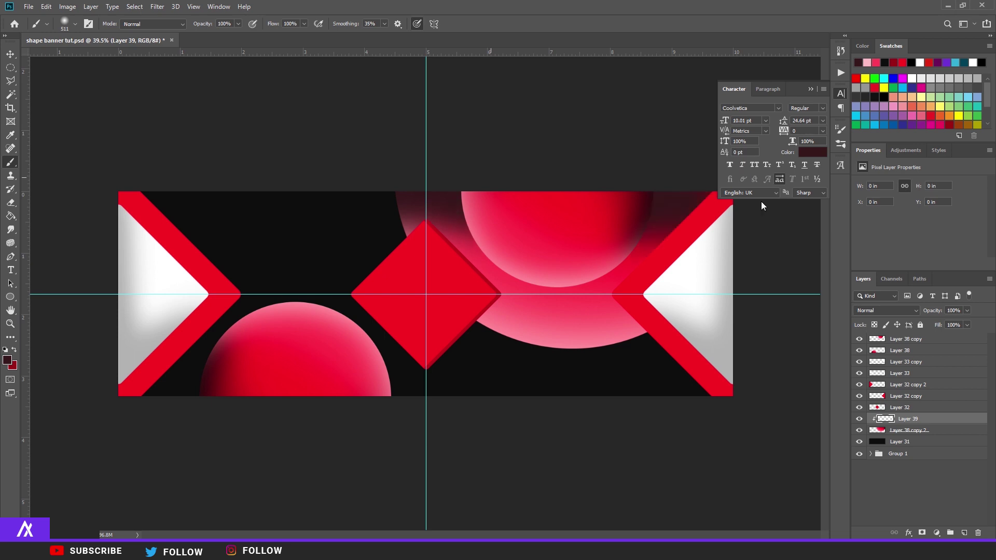
left_click_drag(351, 156, 598, 152)
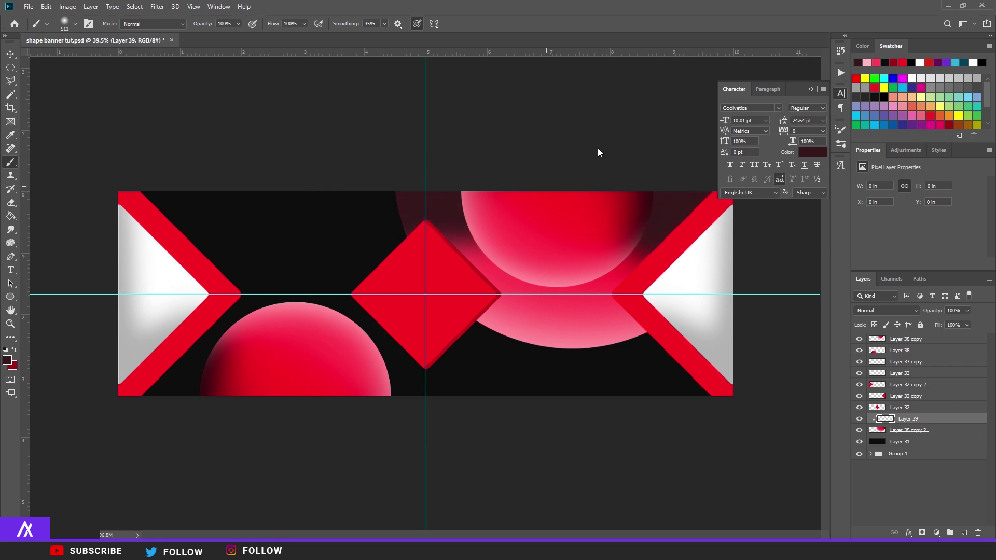
mouse_move(547, 186)
left_mouse_down()
mouse_move(582, 227)
mouse_move(259, 181)
left_mouse_up()
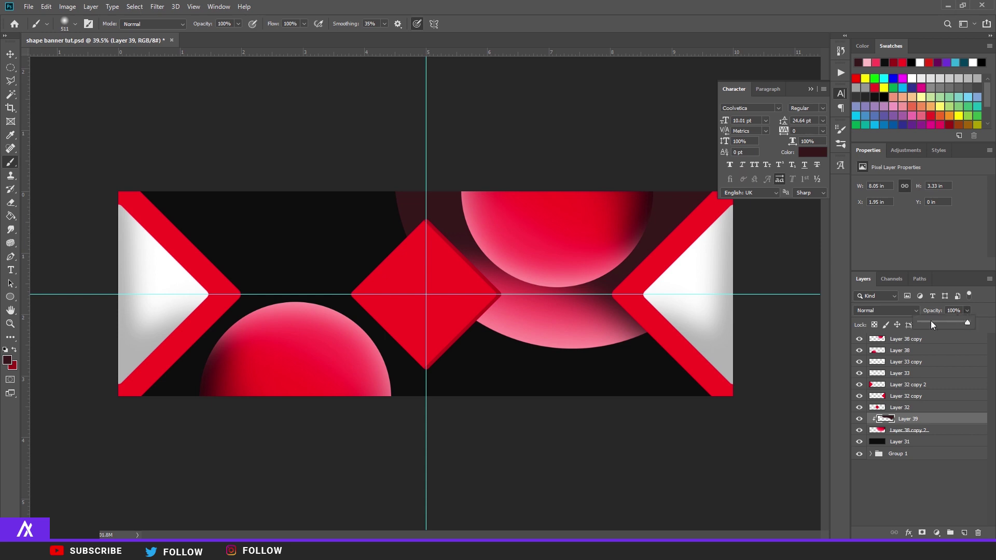
left_click(932, 322)
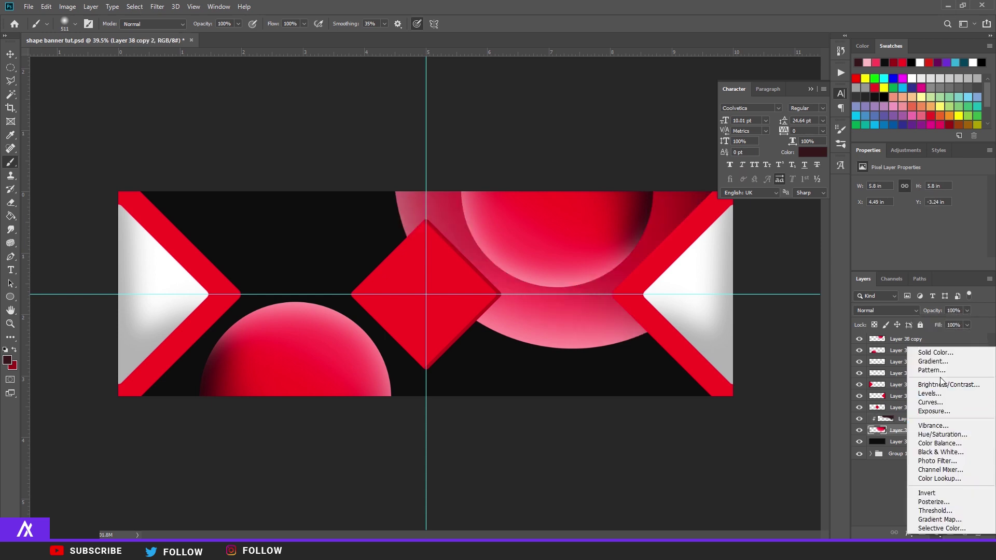
left_click(938, 385)
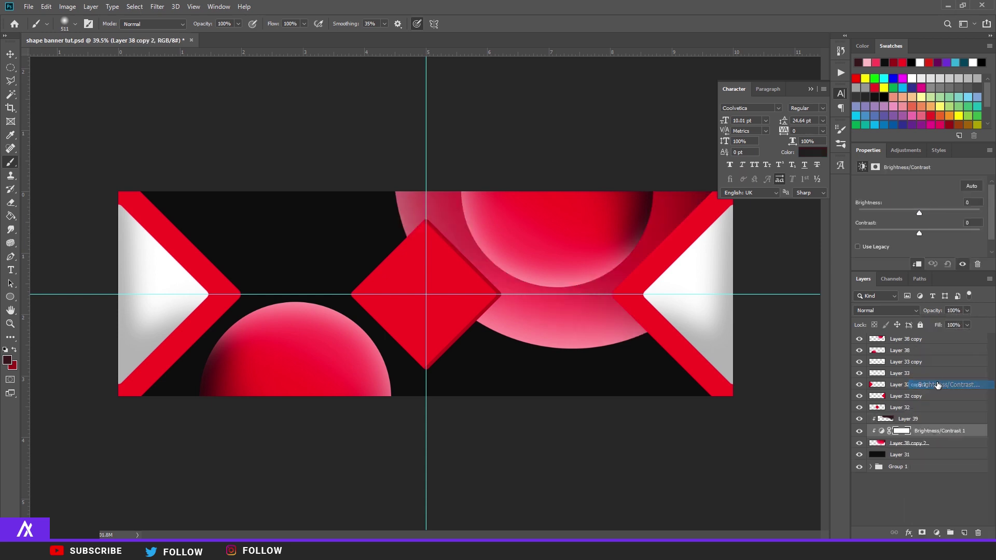
- Set the Brightness/Contrast adjustment to brightness −51 and contrast −3
left_click_drag(920, 233, 873, 214)
left_click(930, 234)
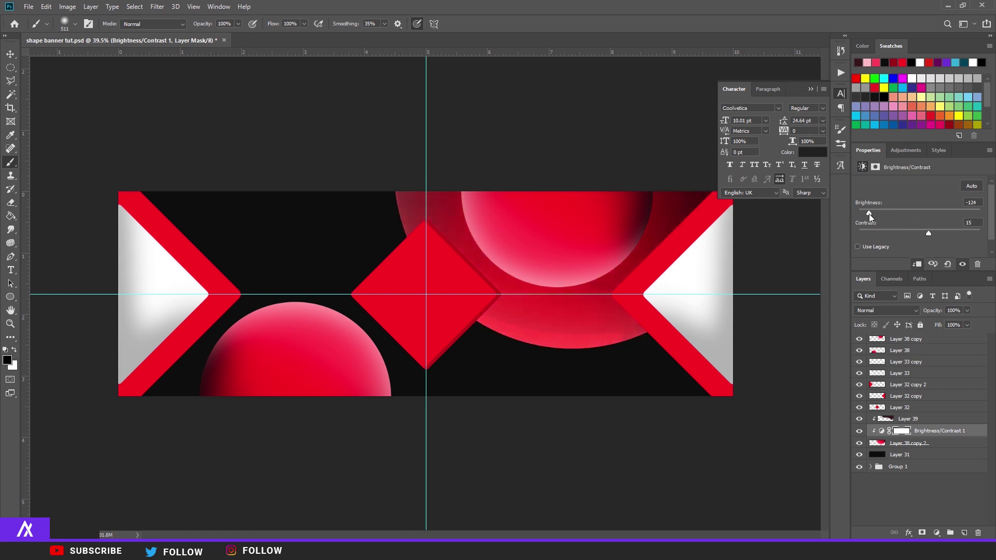
left_click_drag(914, 234, 916, 234)
scroll(555, 246, "up", 3)
scroll(528, 256, "down", 3)
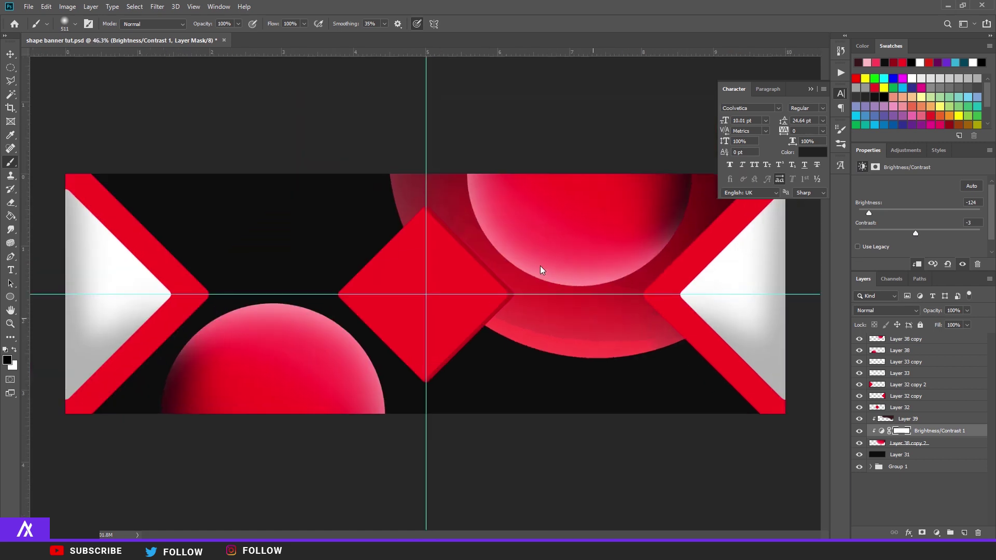
scroll(540, 265, "up", 3)
left_click_drag(876, 214, 899, 214)
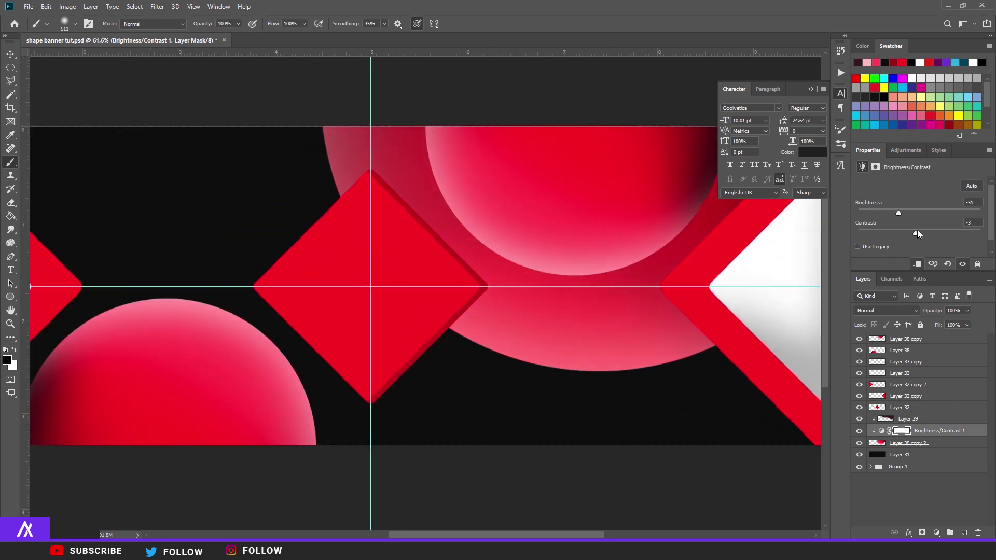
- Fade the large red circle to 36% opacity and select Layer 39 with the adjustment
left_click(950, 443)
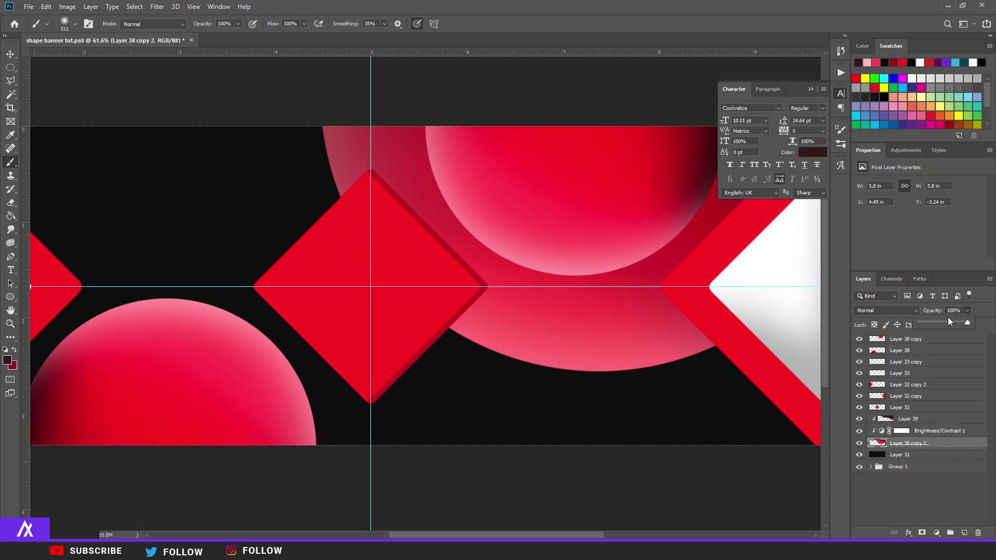
left_click_drag(956, 322, 937, 319)
scroll(584, 333, "down", 5)
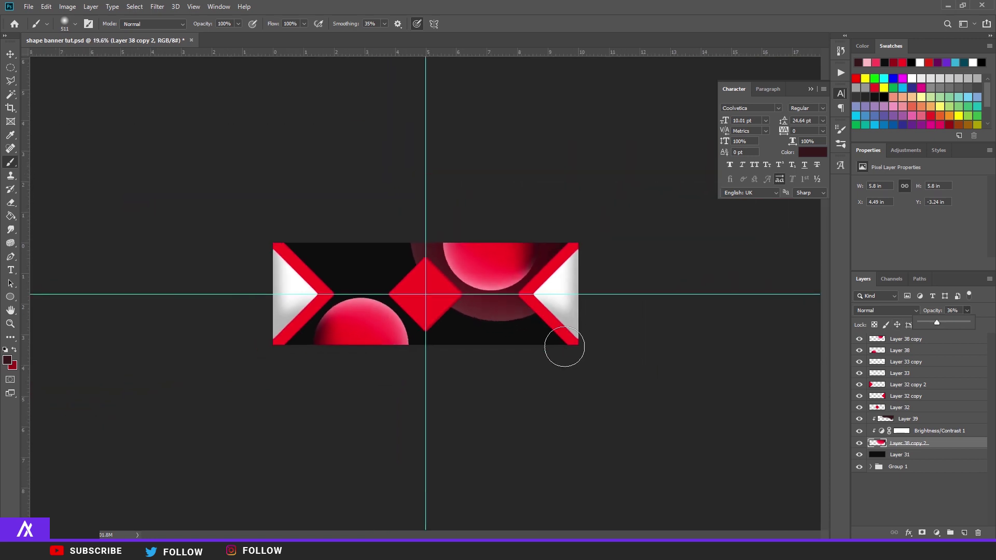
key("ctrl+0")
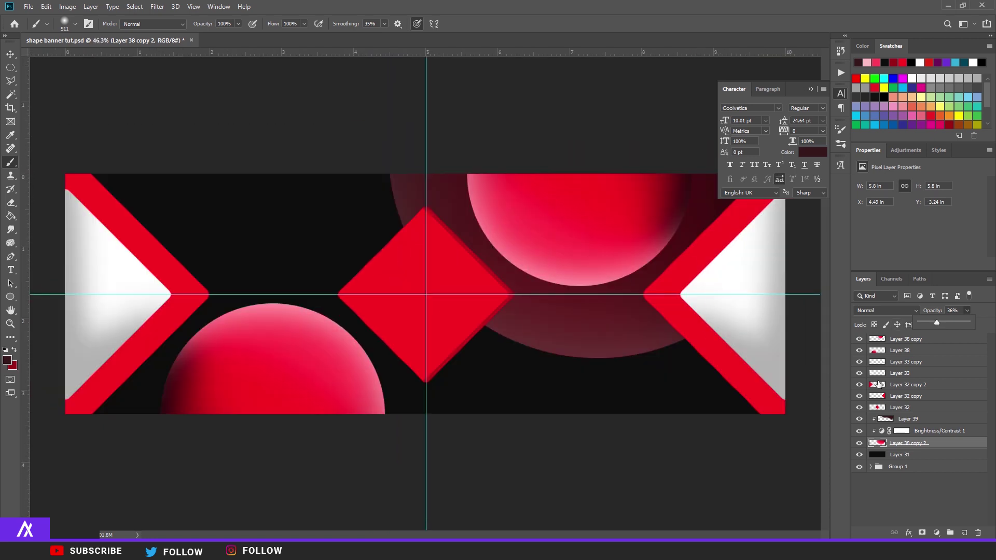
left_click(918, 425, "shift")
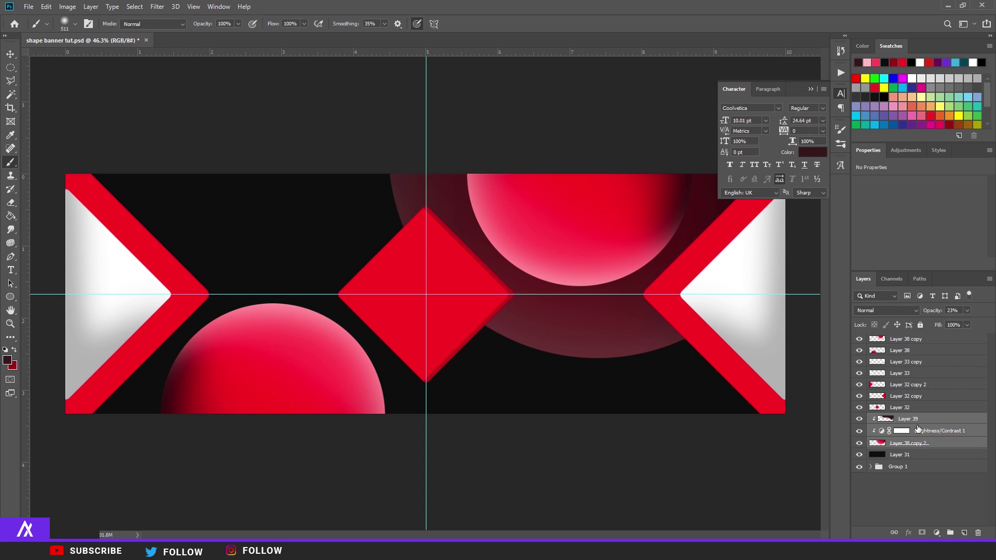
- Merge the halo layers, duplicate it, and place a 180°-rotated copy at the banner's lower left
key("ctrl+e")
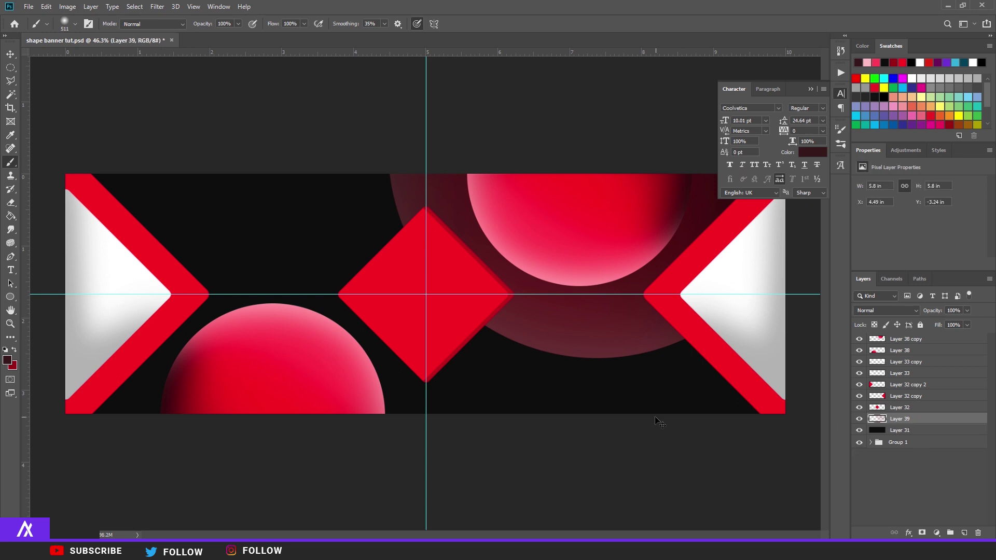
key("ctrl+j")
key("ctrl+minus")
key("ctrl+t")
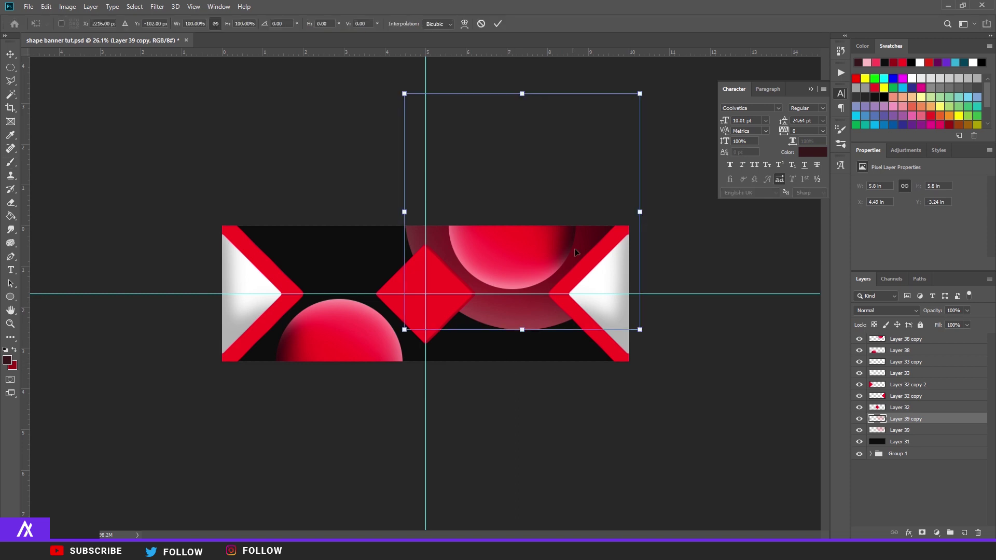
left_click_drag(569, 80, 462, 360)
mouse_move(508, 270)
left_mouse_down()
mouse_move(472, 312)
mouse_move(316, 428)
left_mouse_up()
key("Return")
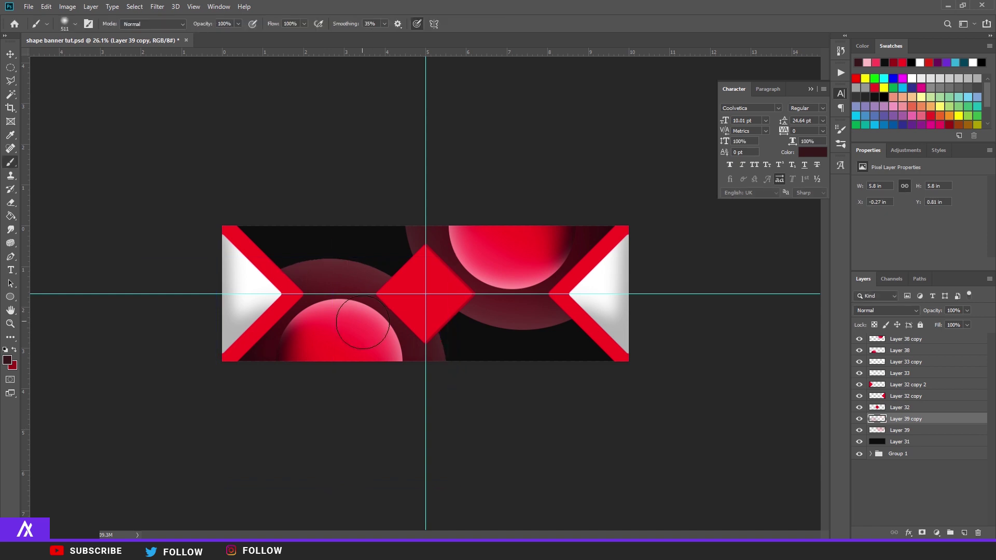
key("ctrl+0")
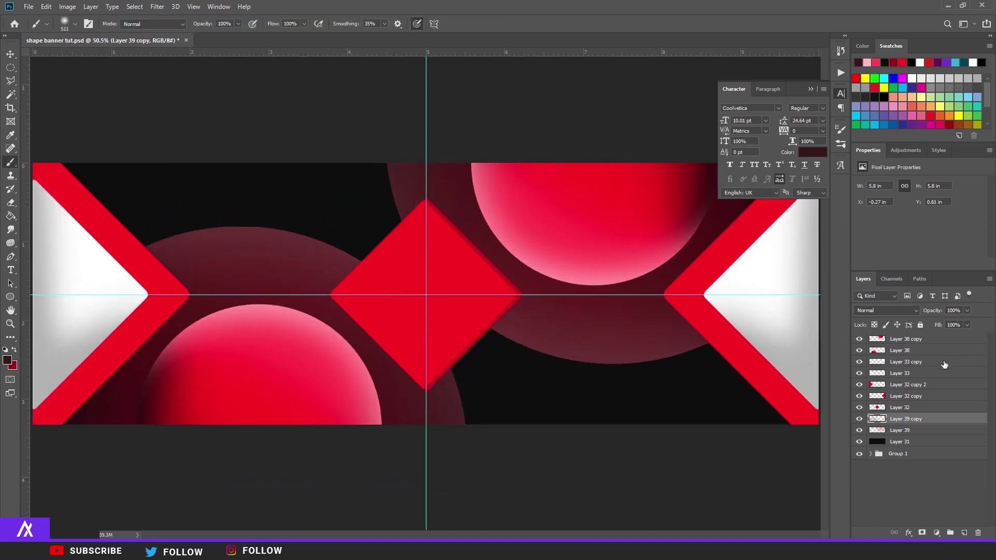
- Add a new layer and draw a circular selection left of the diamond
left_click(963, 534)
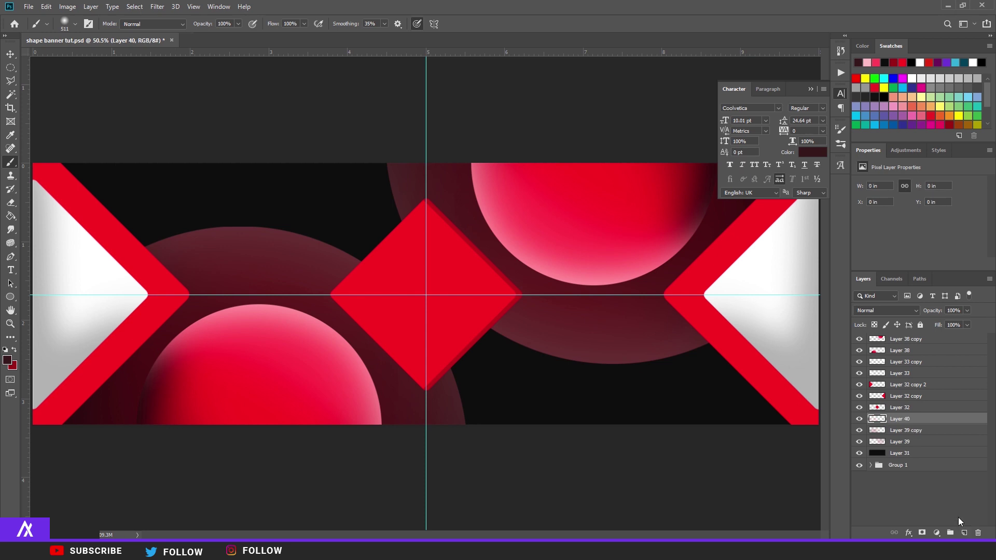
left_click(11, 67)
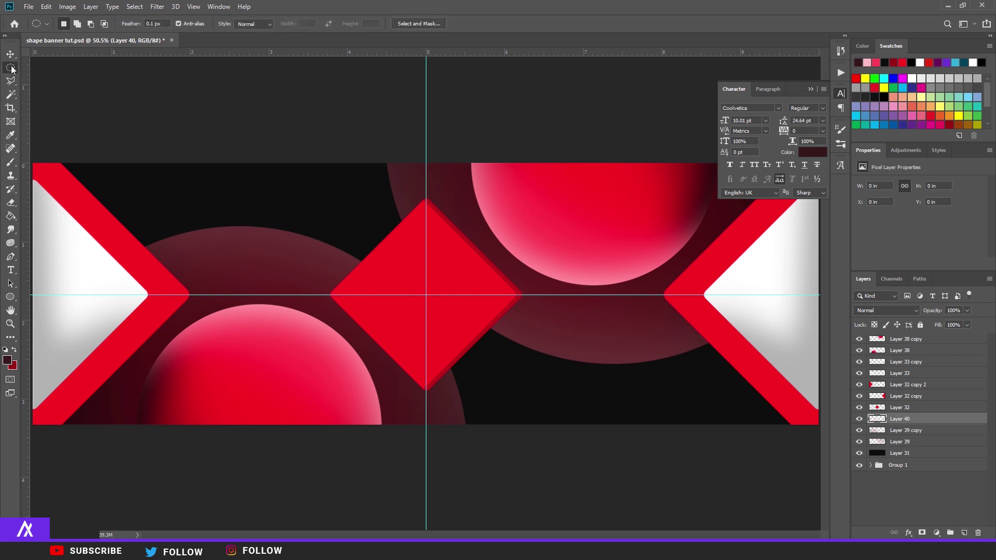
left_click_drag(243, 289, 171, 216)
- Fill the circular selection with white using the Paint Bucket
left_click(5, 350)
left_click(14, 350)
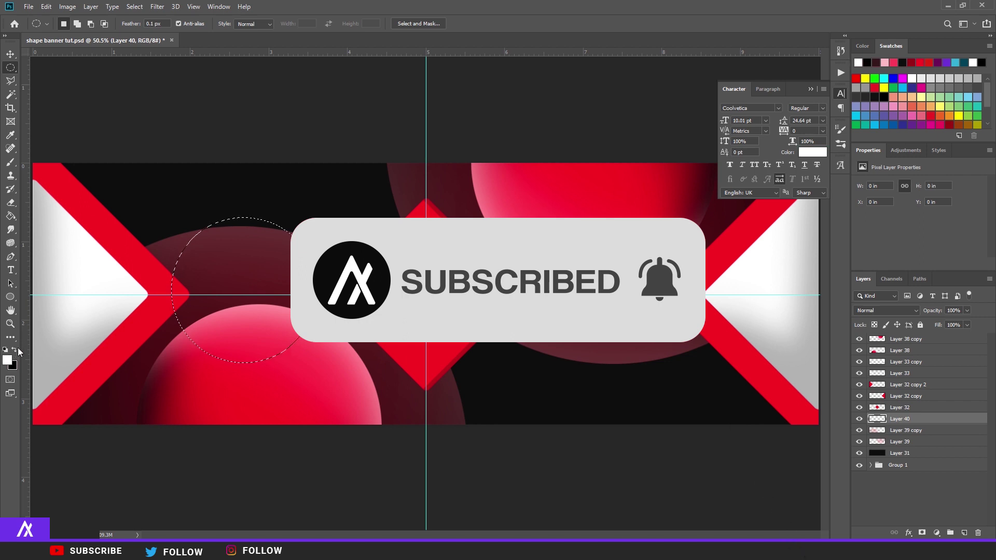
left_click(15, 215)
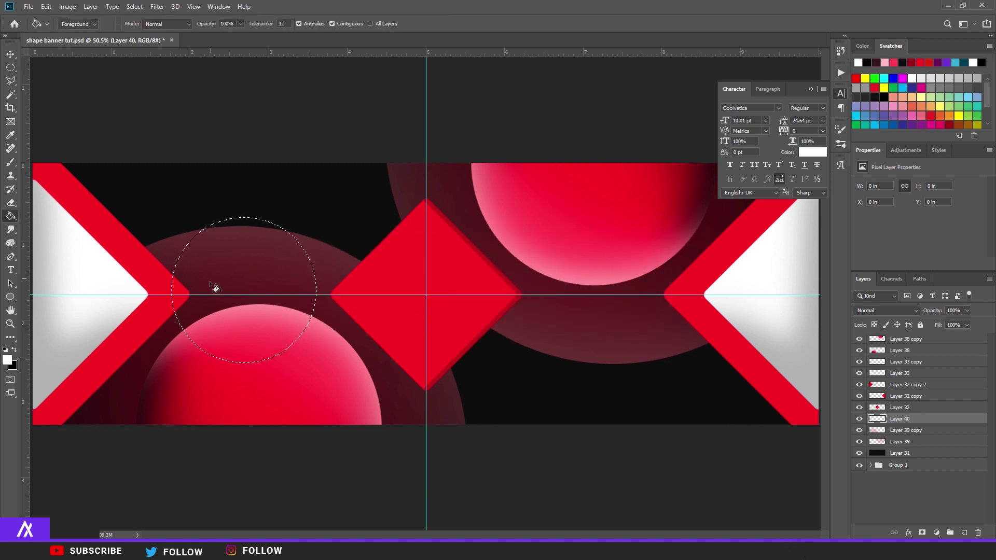
left_click(282, 329)
- Move the white circle over the red diamond
key("m")
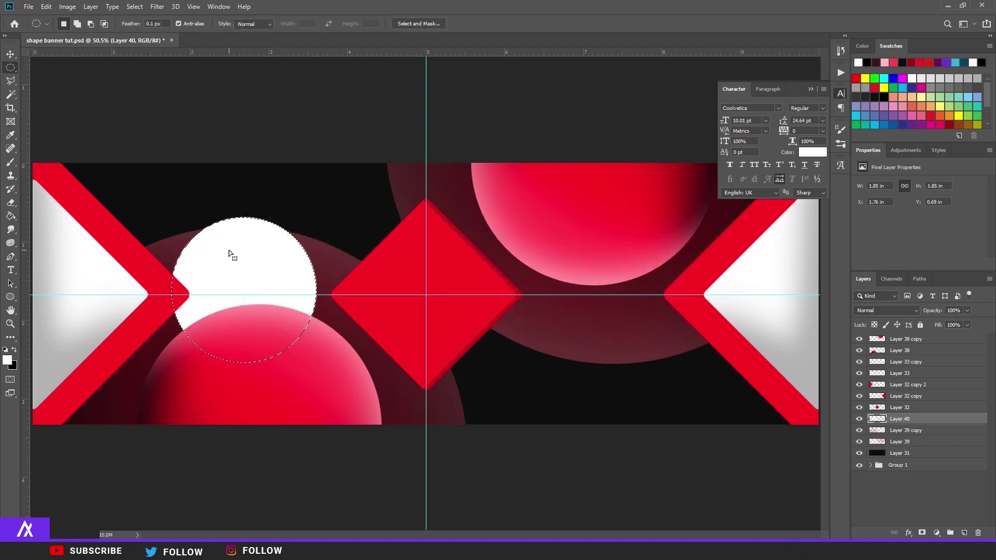
key("ctrl+t")
left_click_drag(229, 250, 358, 231)
key("Return")
- Raise Layer 40 to the top, set the circle beside the diamond, and clip new Layer 41 to it
left_click_drag(901, 418, 913, 334)
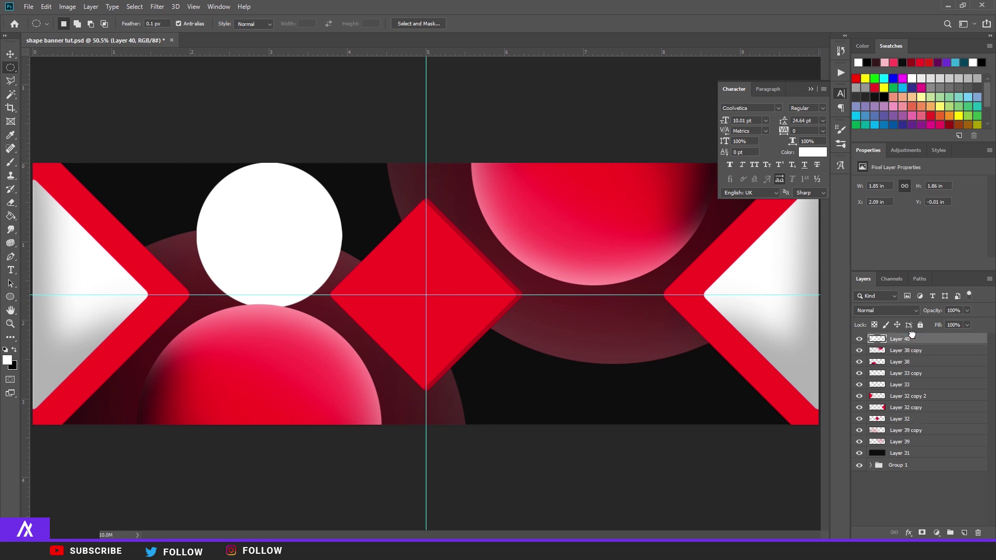
left_click_drag(258, 225, 298, 288)
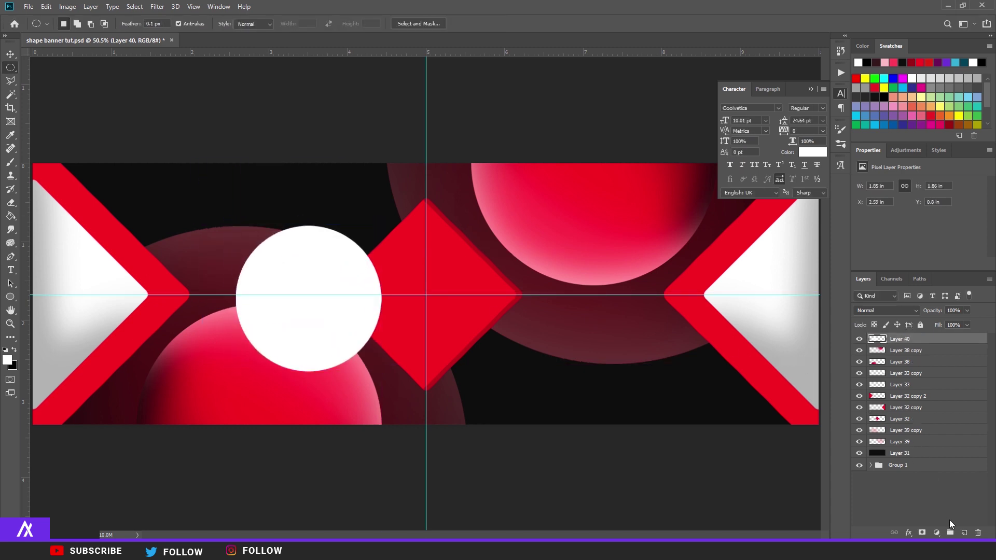
left_click(964, 533)
left_click(877, 345, "alt")
- Brush soft dark grey #313131 shading along the circle's left and lower edges
left_click(10, 162)
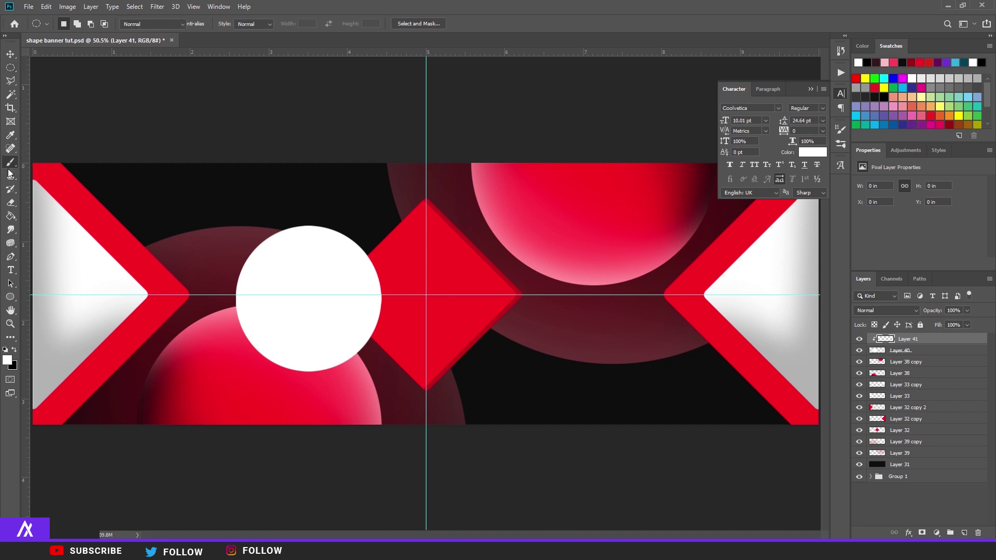
left_click(14, 350)
left_click(7, 360)
left_click_drag(62, 462, 35, 466)
left_click(288, 355)
key("b")
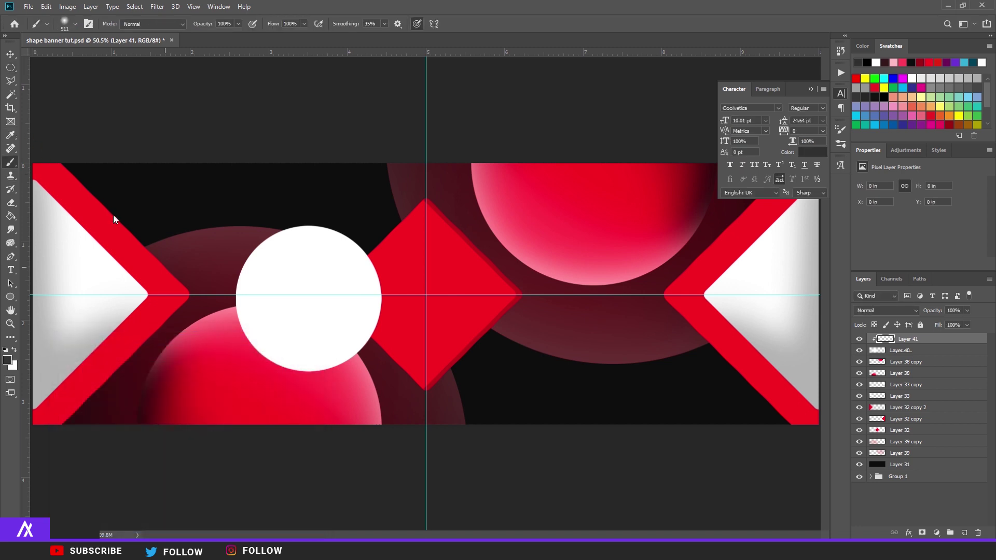
mouse_move(152, 200)
left_mouse_down()
mouse_move(190, 319)
mouse_move(340, 334)
mouse_move(207, 355)
mouse_move(145, 213)
left_mouse_up()
mouse_move(231, 354)
left_mouse_down()
mouse_move(322, 352)
mouse_move(107, 333)
left_mouse_up()
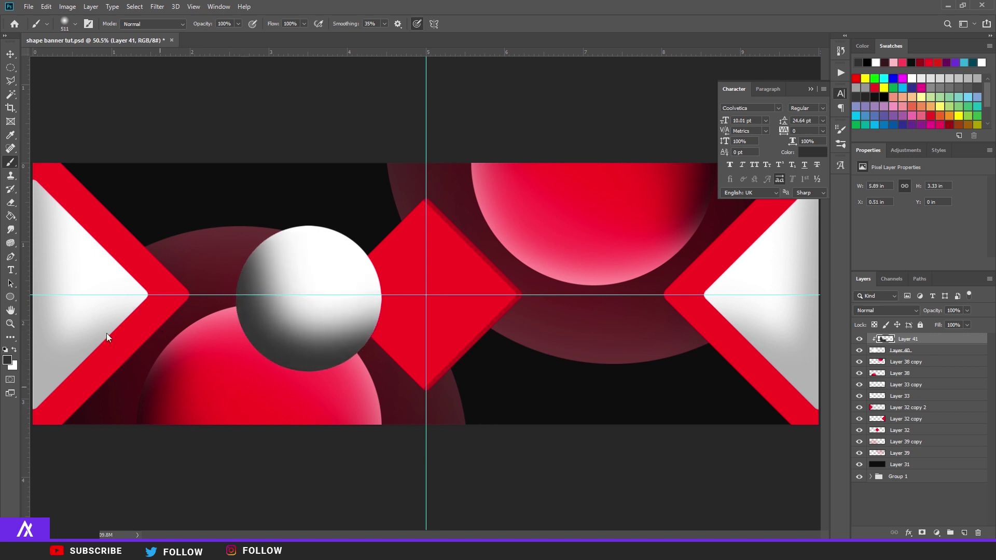
- Set the grey shading to 72% opacity and brush black onto the sphere's lower-left edge on Layer 42
left_click(7, 359)
left_click(286, 357)
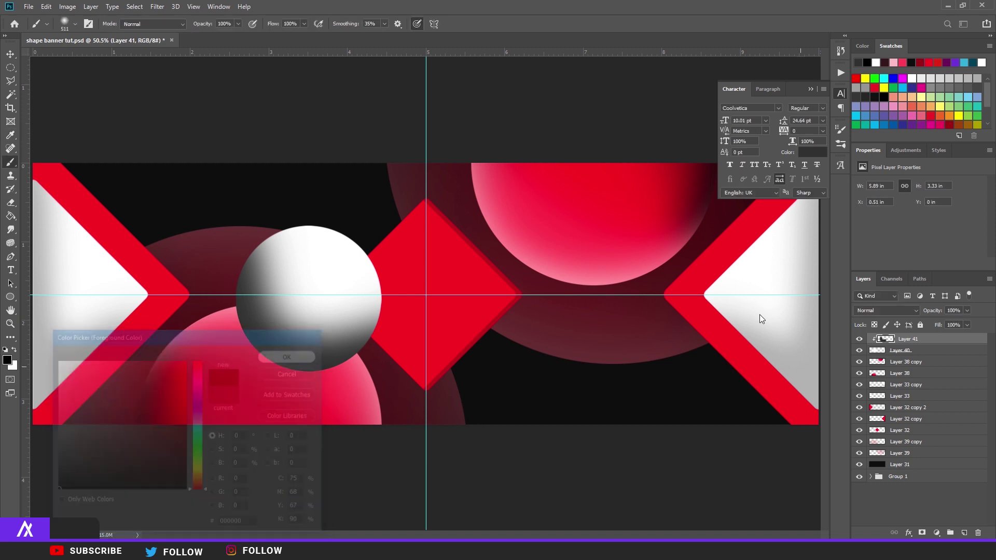
left_click(967, 310)
left_click(955, 322)
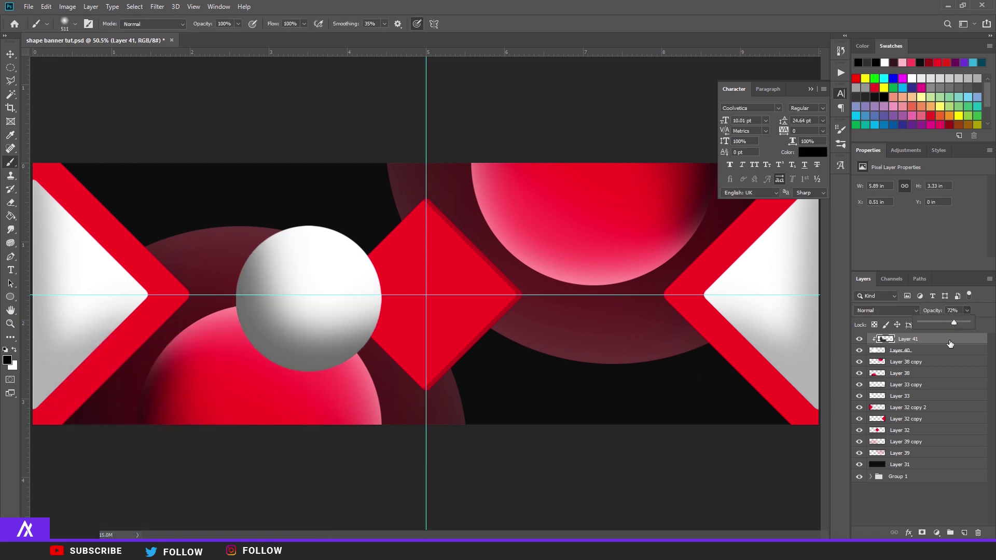
left_click(964, 533)
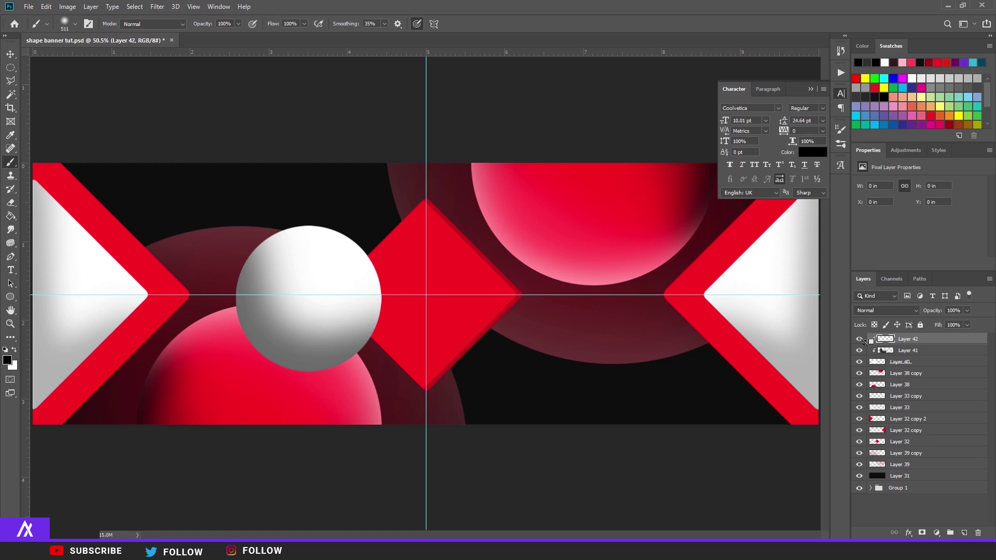
mouse_move(146, 272)
left_mouse_down()
mouse_move(154, 332)
mouse_move(236, 380)
left_mouse_up()
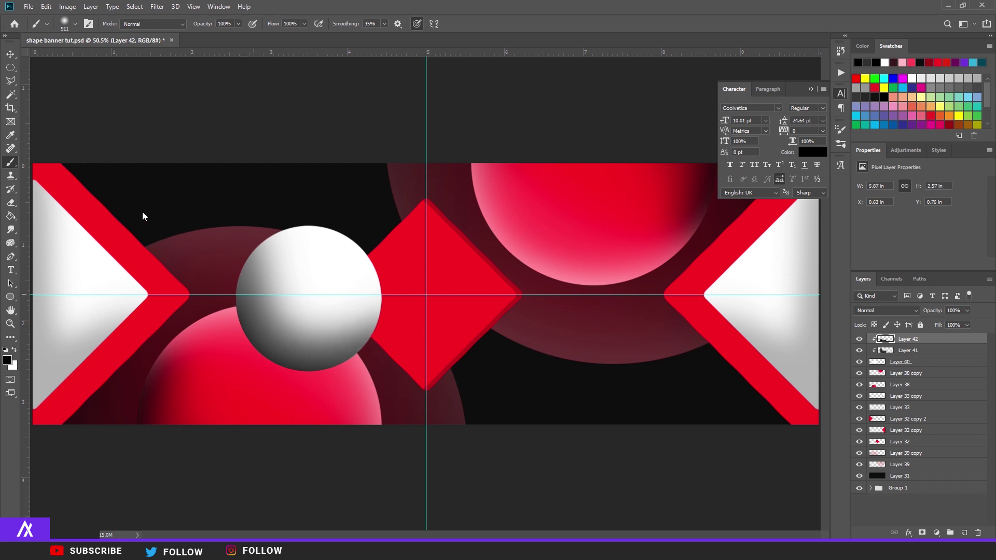
scroll(166, 333, "down", 2)
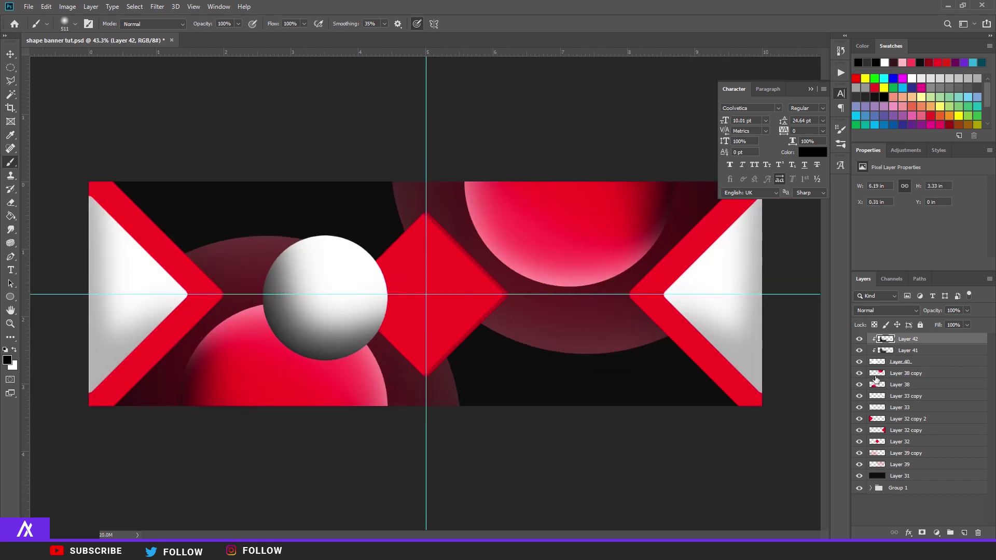
- Merge Layers 40–42 into one sphere, shrink it up-left, and send it behind the pink spheres
left_click(898, 363, "shift")
key("ctrl+e")
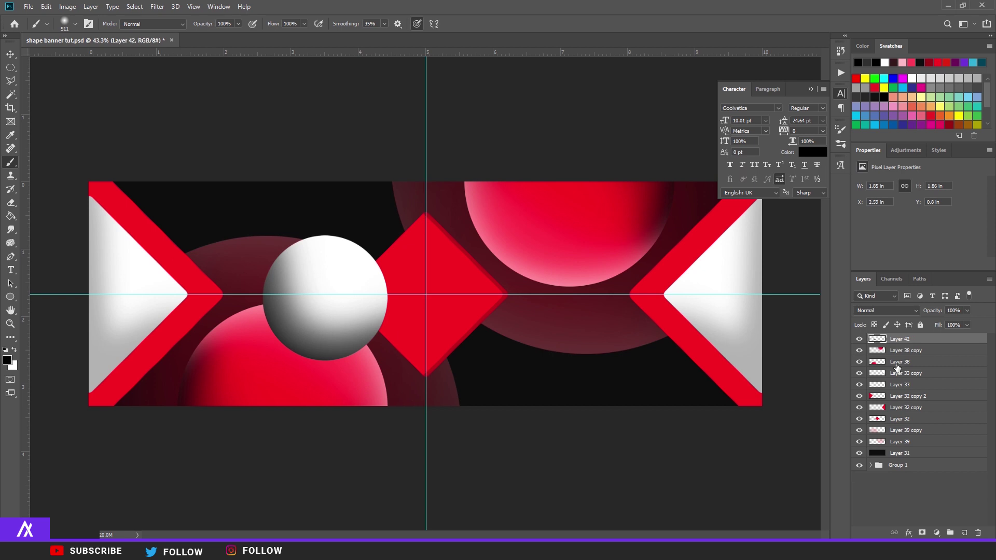
key("ctrl+t")
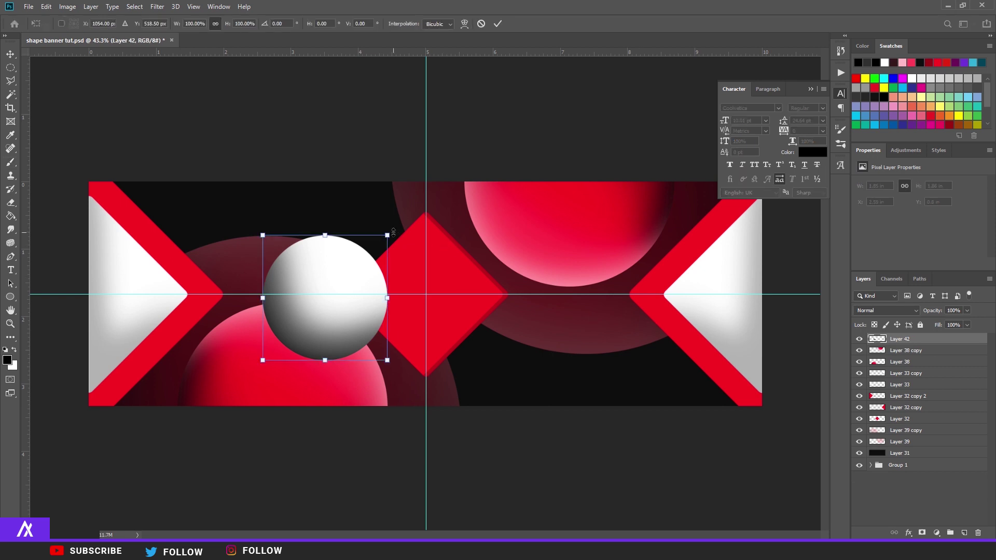
left_click_drag(393, 232, 375, 252)
left_click_drag(305, 276, 276, 232)
key("Return")
left_click_drag(903, 375, 902, 446)
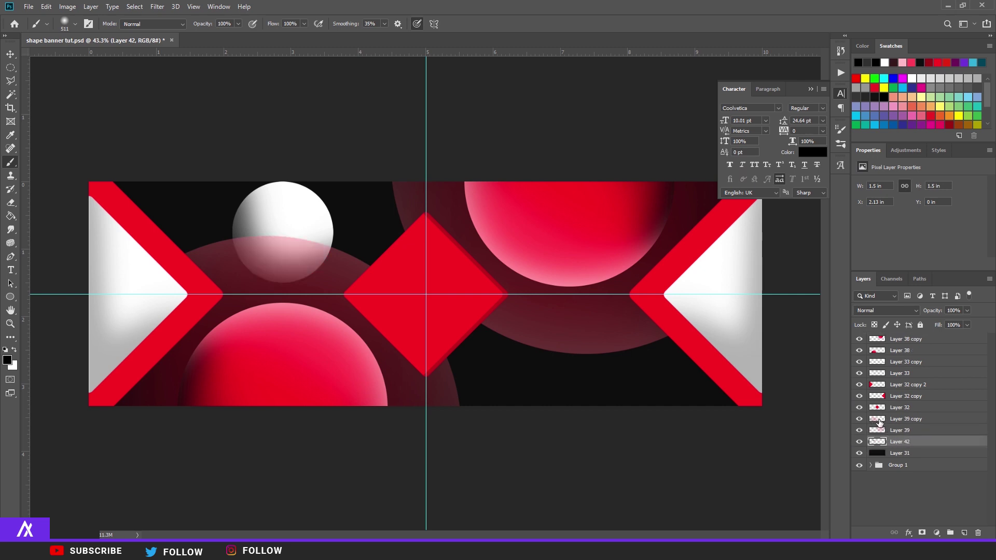
- Duplicate the sphere, enlarge it into the banner's lower area, and place it above Layer 39 copy
key("ctrl+j")
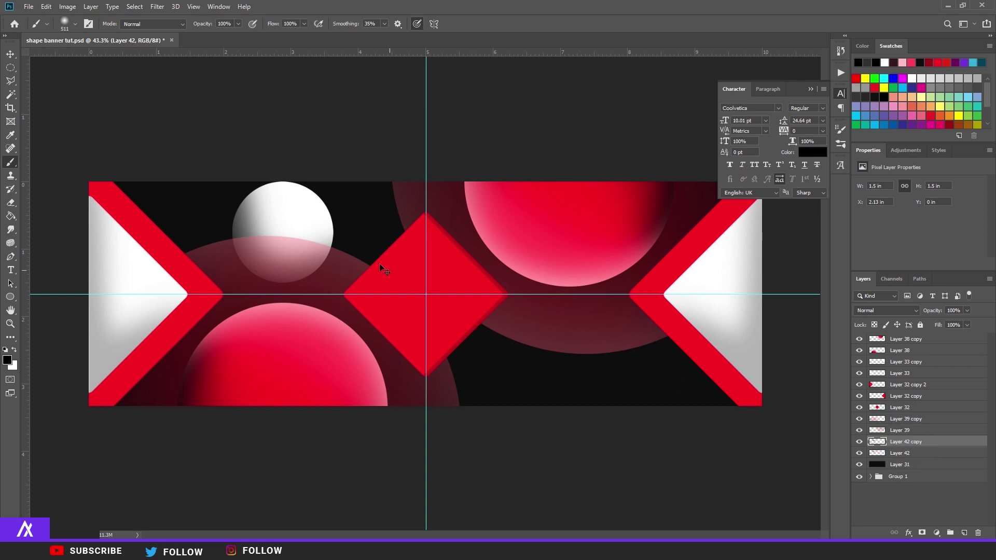
key("ctrl+t")
left_click_drag(305, 216, 564, 381)
left_click_drag(595, 449, 643, 487)
left_click_drag(596, 445, 642, 434)
key("Return")
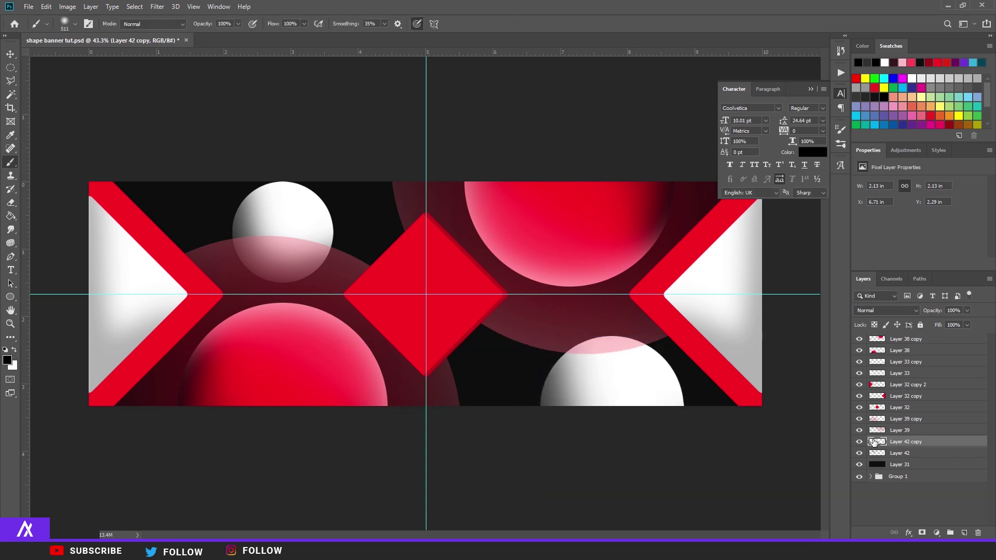
left_click_drag(902, 444, 907, 421)
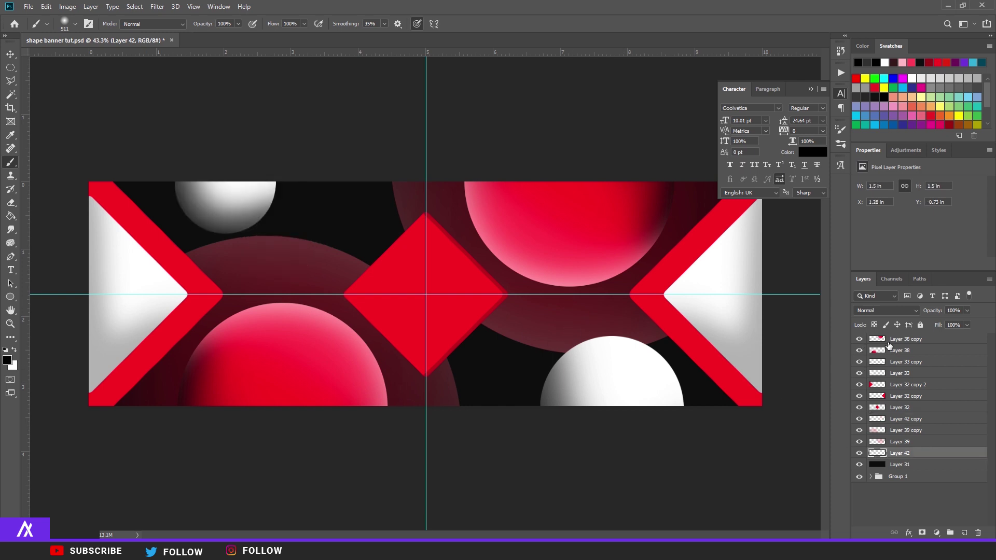
- Duplicate the Layer 38 copy sphere to the top-left at 132%, stacked just above Layer 31
left_click(888, 341)
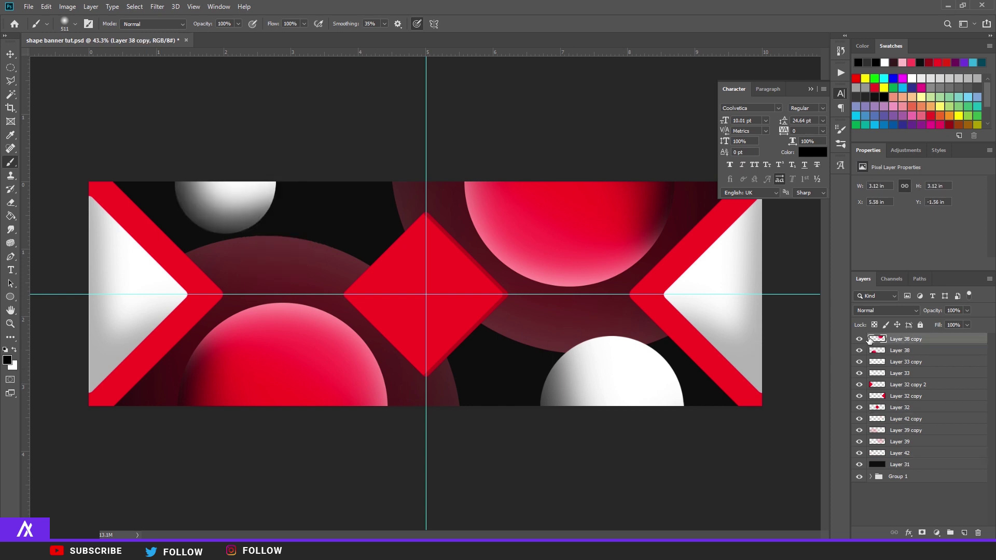
key("ctrl+j")
key("ctrl+t")
left_click_drag(654, 268, 129, 211)
key("Return")
mouse_move(906, 339)
left_mouse_down()
mouse_move(909, 467)
mouse_move(926, 469)
left_mouse_up()
key("ctrl+t")
mouse_move(174, 223)
left_mouse_down()
mouse_move(208, 252)
mouse_move(129, 218)
mouse_move(139, 218)
left_mouse_up()
key("Return")
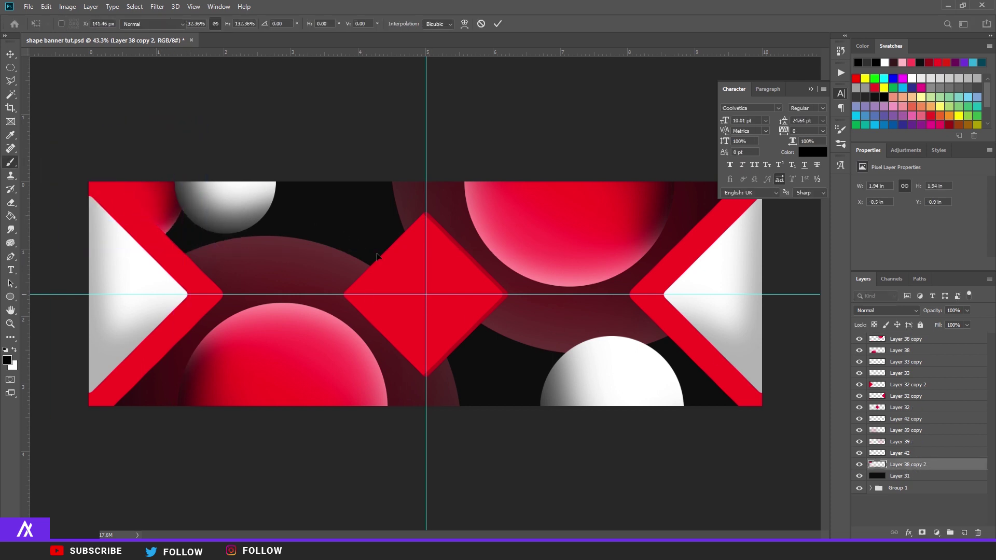
- Duplicate the top-left sphere as a small copy beside the bottom white sphere
key("ctrl+j")
key("ctrl+t")
left_click_drag(148, 213, 508, 452)
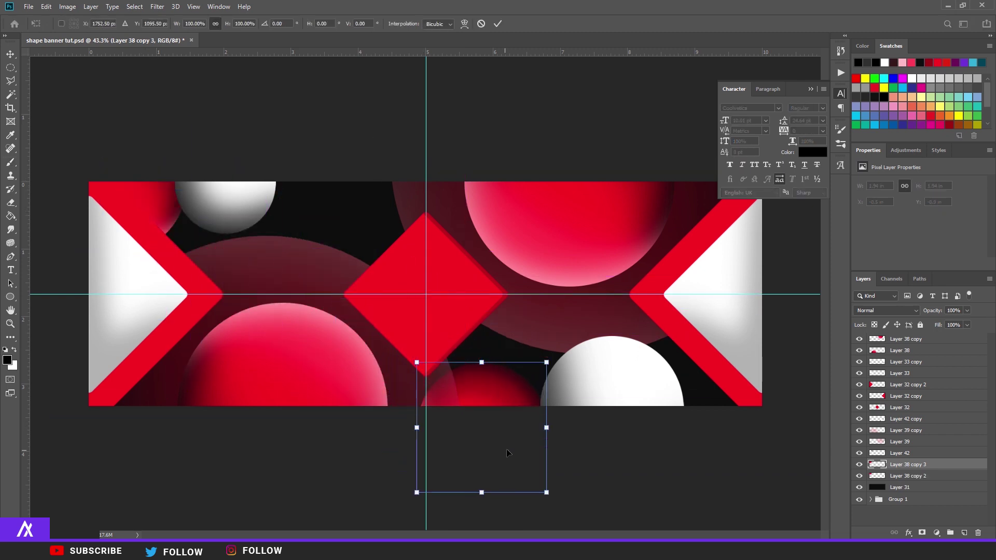
left_click_drag(547, 361, 508, 395)
mouse_move(480, 399)
left_mouse_down()
mouse_move(503, 398)
mouse_move(523, 381)
left_mouse_up()
key("Return")
scroll(583, 400, "down", 1)
scroll(411, 300, "up", 1)
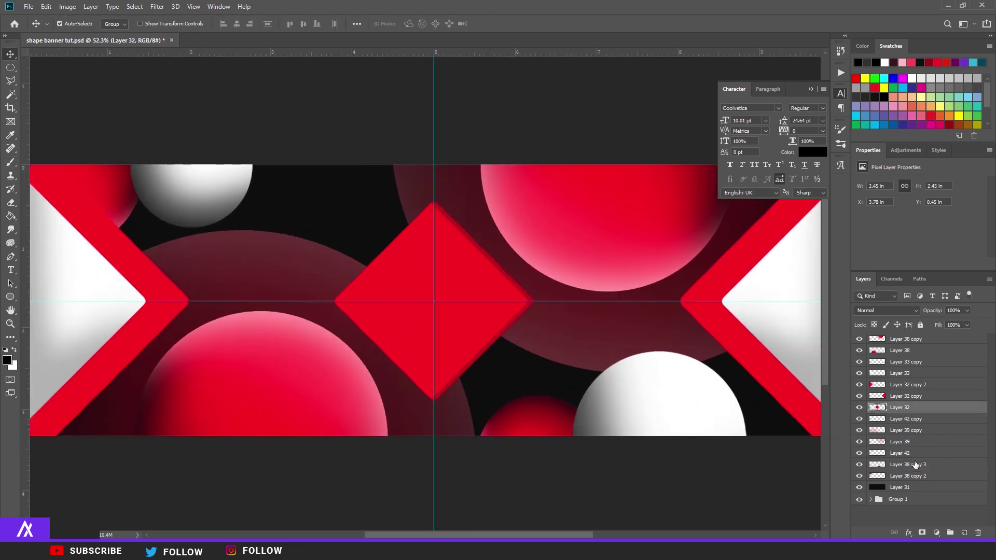
- Draw a small white-filled circle on new Layer 43 at the left
left_click(966, 534)
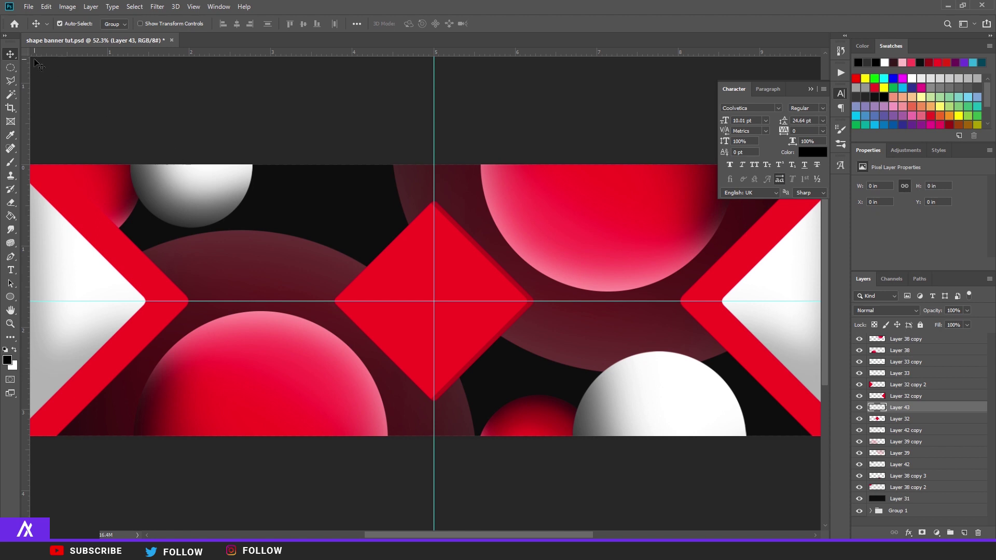
left_click(10, 68)
left_click_drag(238, 259, 214, 234)
key("x")
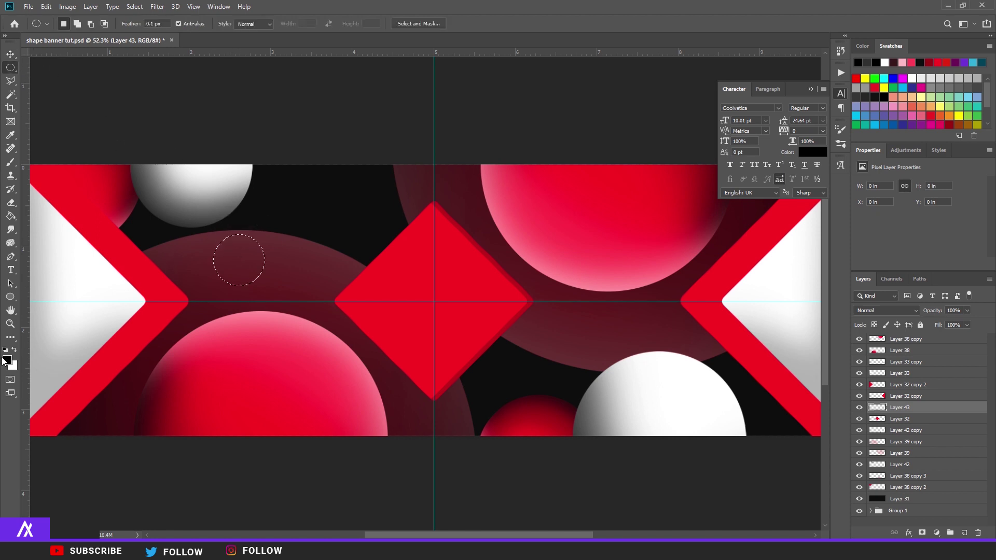
left_click(245, 280)
key("ctrl+d")
key("m")
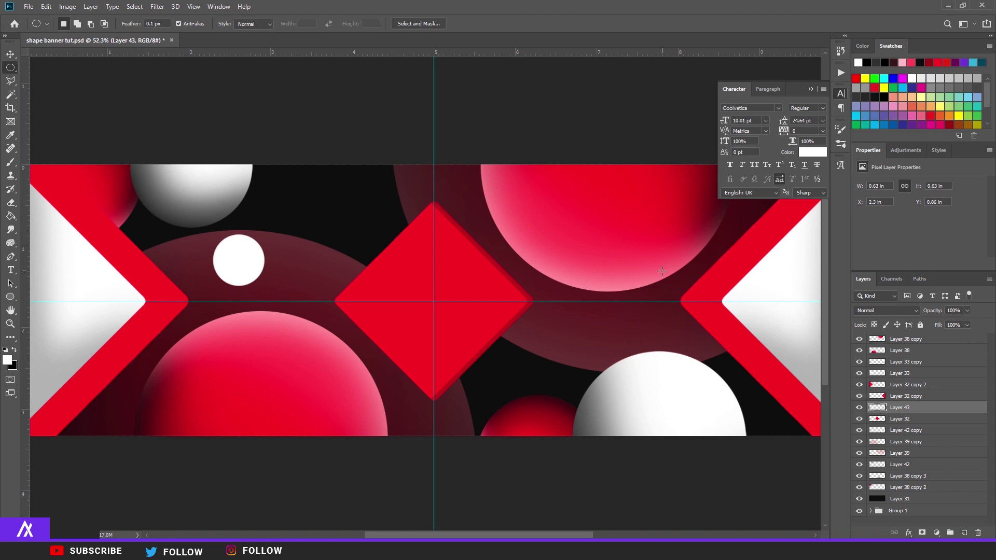
- Style the circle as a ring: fill opacity 0 with a 13 px white stroke
double_click(953, 408)
left_click(783, 248)
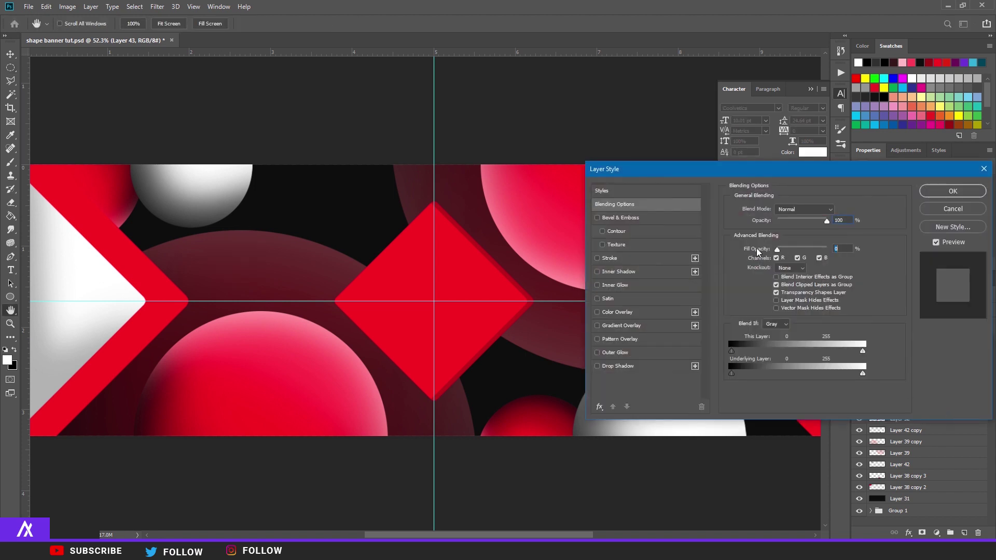
left_click(648, 259)
left_click(755, 284)
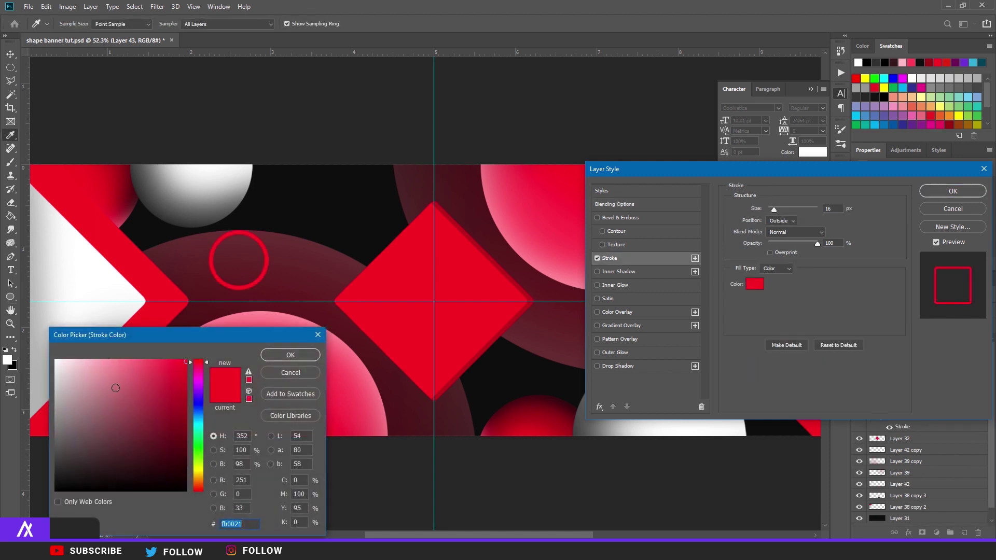
left_click_drag(116, 388, 52, 357)
left_click(315, 356)
left_click_drag(771, 210, 774, 210)
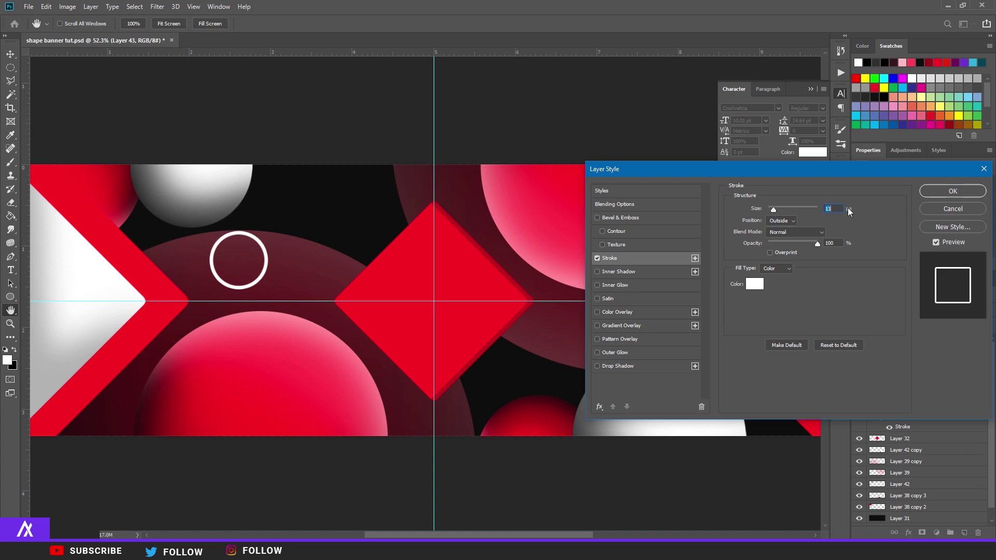
left_click(951, 194)
- Shrink the ring and place it on the white sphere's edge
key("ctrl+t")
left_click_drag(268, 238, 261, 242)
left_click_drag(225, 273, 243, 208)
key("Return")
scroll(273, 196, "up", 4)
key("ctrl+t")
left_click_drag(280, 235, 266, 221)
key("Return")
key("m")
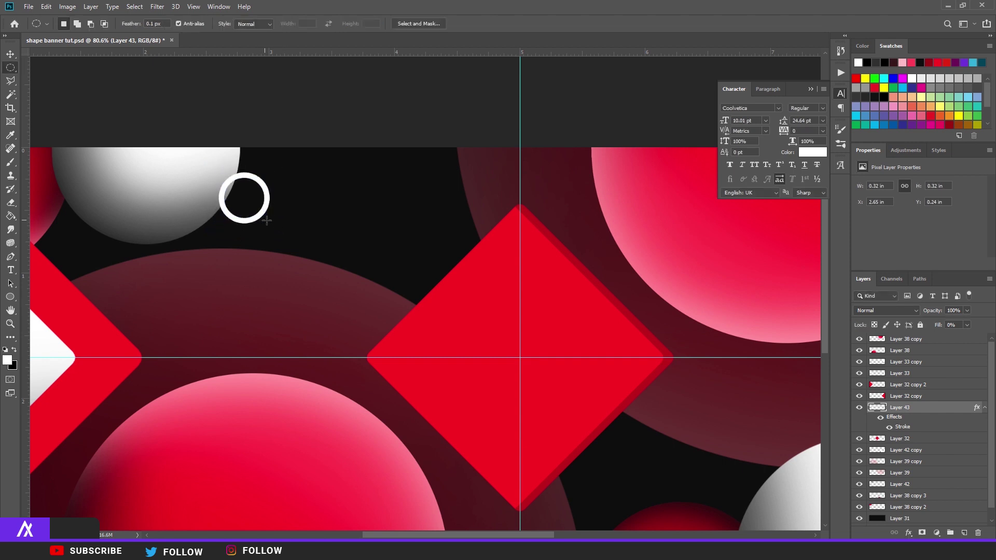
- Thin the ring's stroke to 8 px
double_click(953, 411)
left_click(677, 259)
left_click(773, 207)
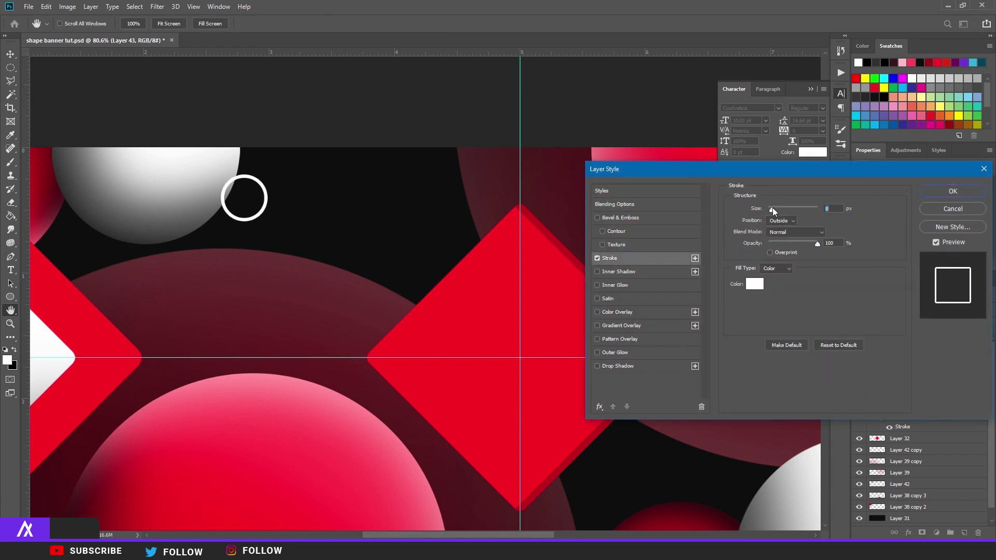
left_click(939, 194)
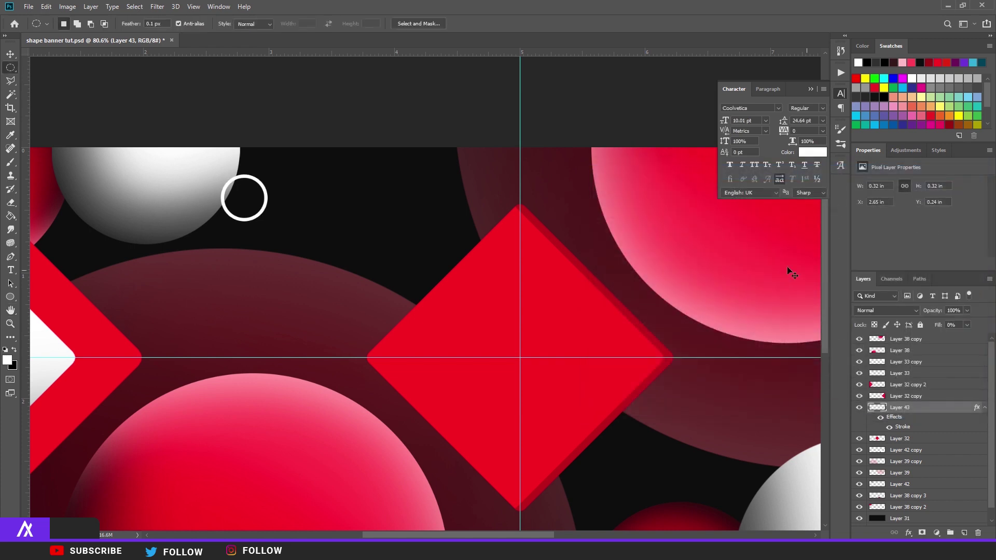
- Duplicate the ring as a smaller second ring to its right
key("ctrl+j")
key("ctrl+t")
left_click_drag(265, 217, 298, 187)
key("Return")
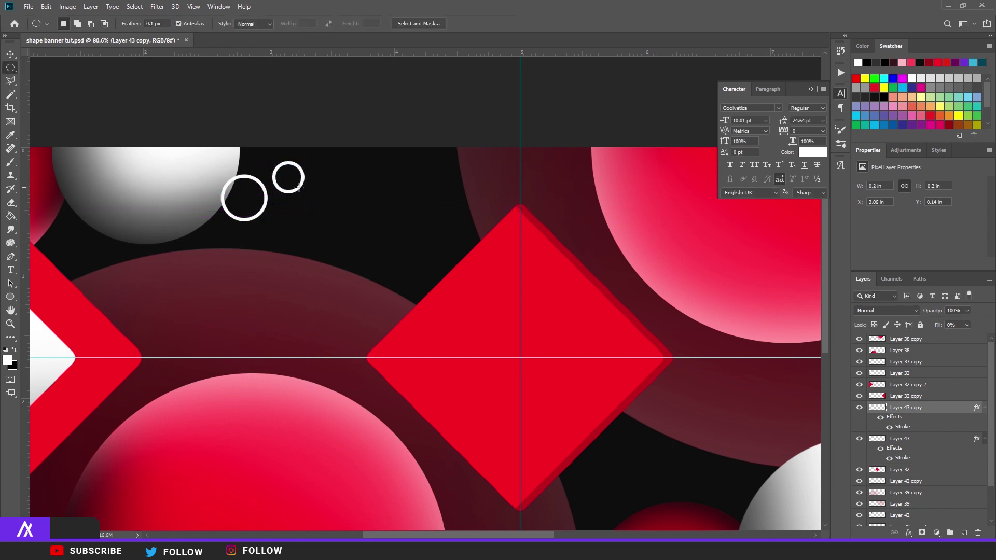
scroll(298, 189, "down", 8)
scroll(375, 260, "up", 6)
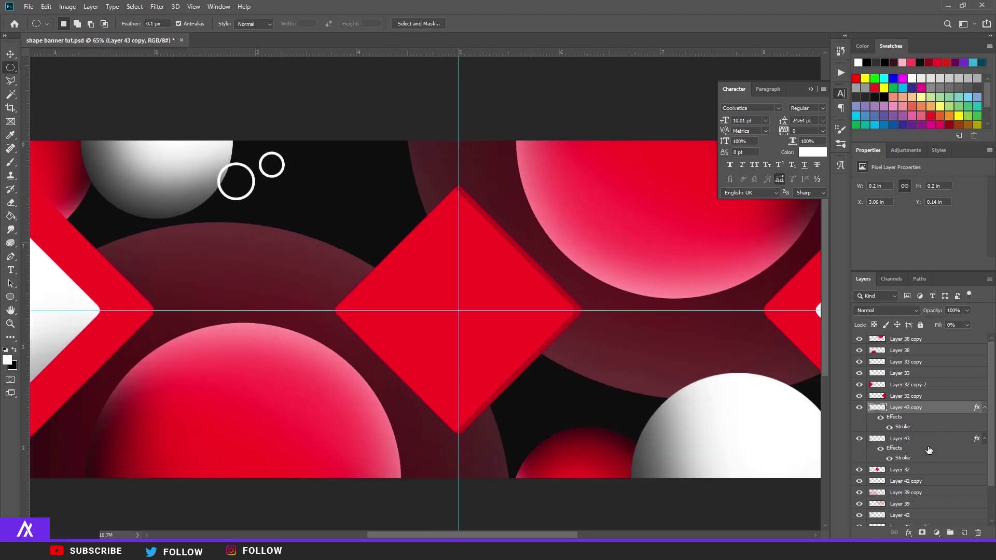
- Duplicate the pair of rings and move the copies right and down
left_click(929, 450, "ctrl")
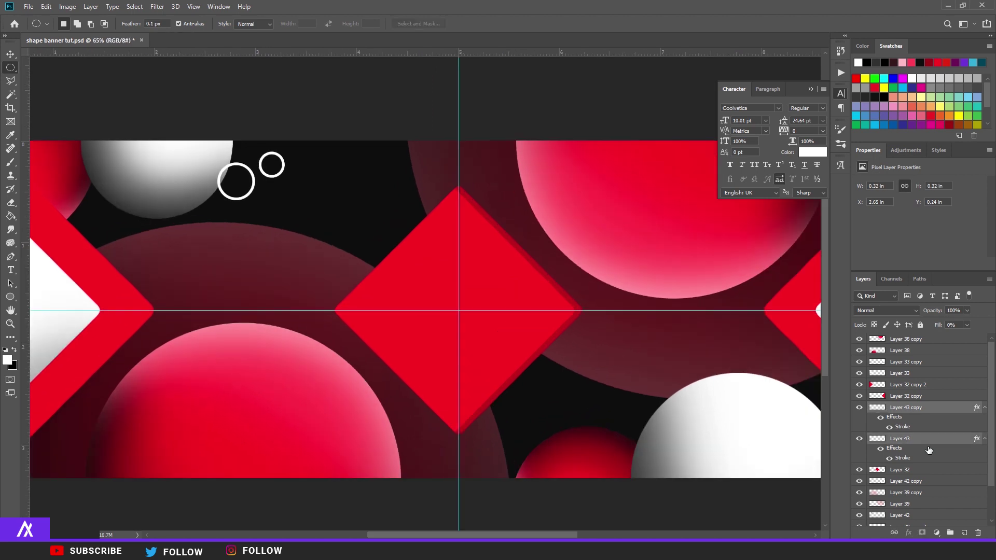
key("ctrl+j")
scroll(364, 345, "down", 7)
key("ctrl+t")
mouse_move(314, 223)
left_mouse_down()
mouse_move(493, 353)
mouse_move(623, 371)
left_mouse_up()
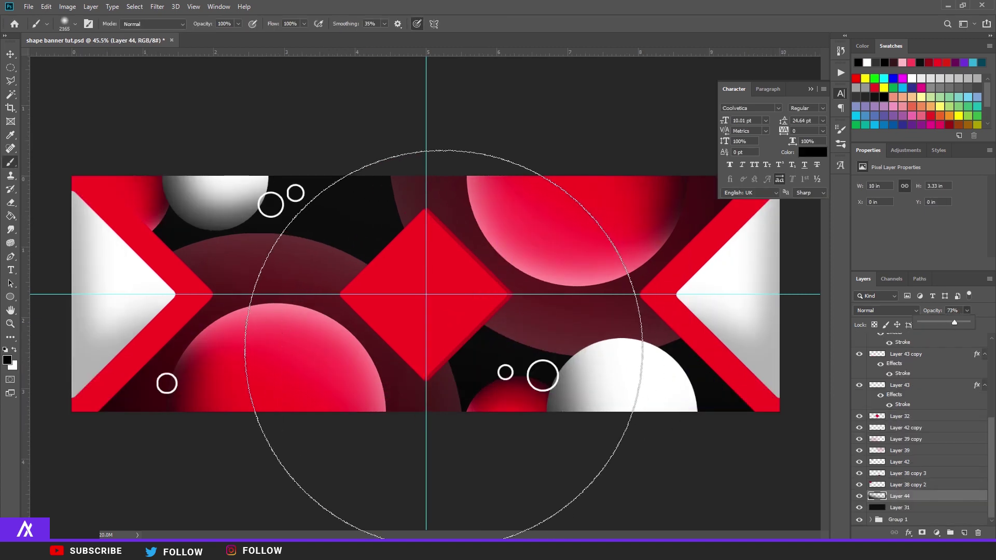
- Select the Layer 43 copy 4 ring layer with the Move tool active
scroll(425, 333, "down", 6)
scroll(408, 302, "up", 4)
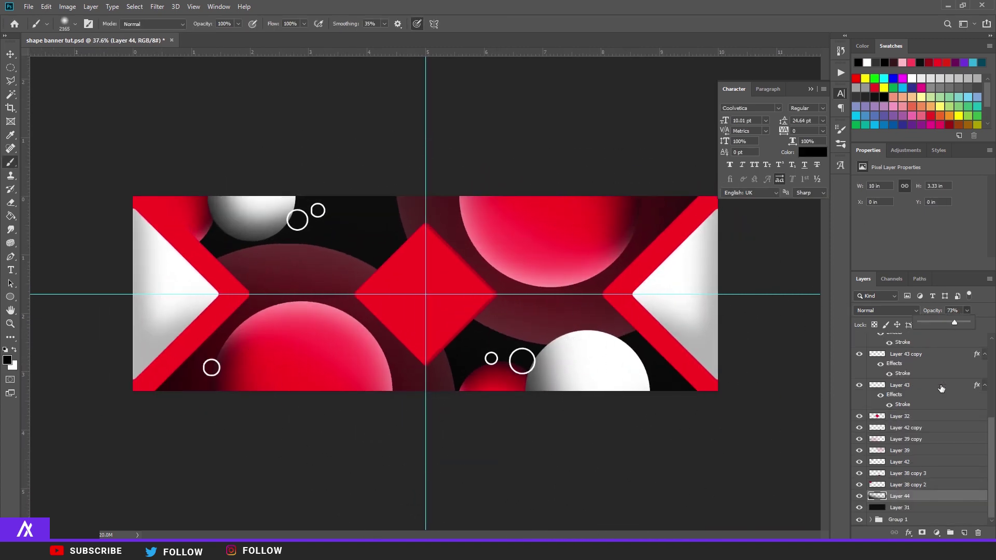
scroll(934, 374, "up", 5)
left_click(912, 343)
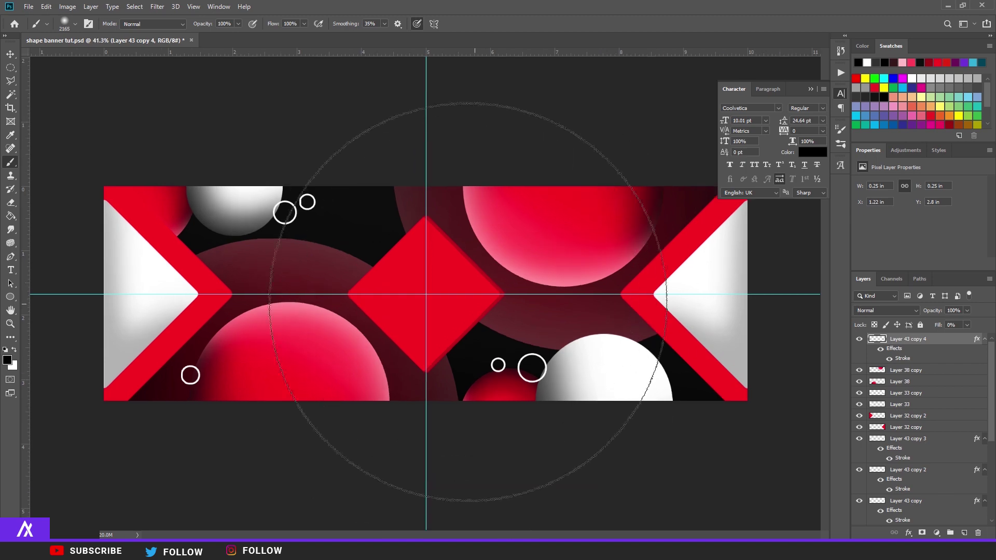
scroll(450, 299, "up", 4, "alt")
left_click(11, 54)
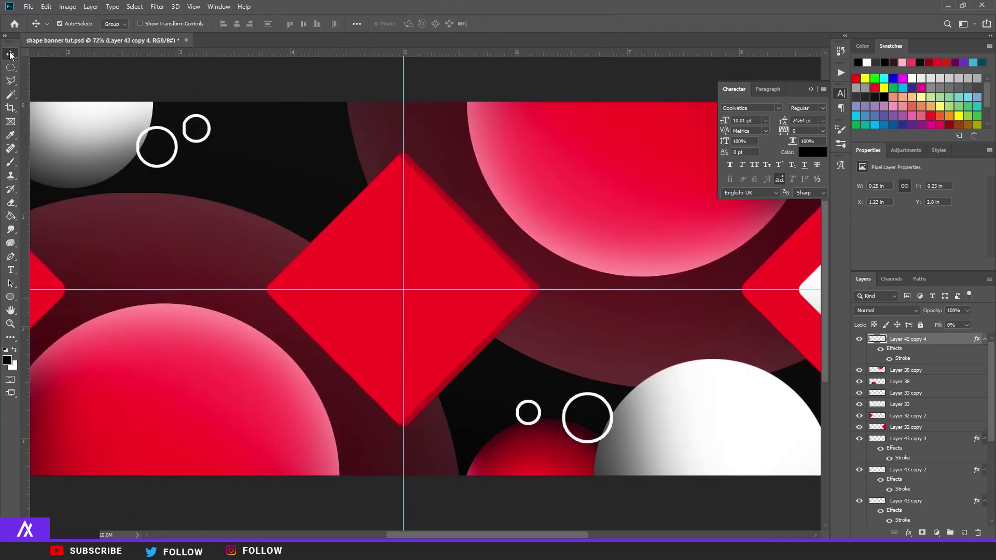
scroll(405, 291, "down", 4, "alt")
scroll(443, 297, "up", 4, "alt")
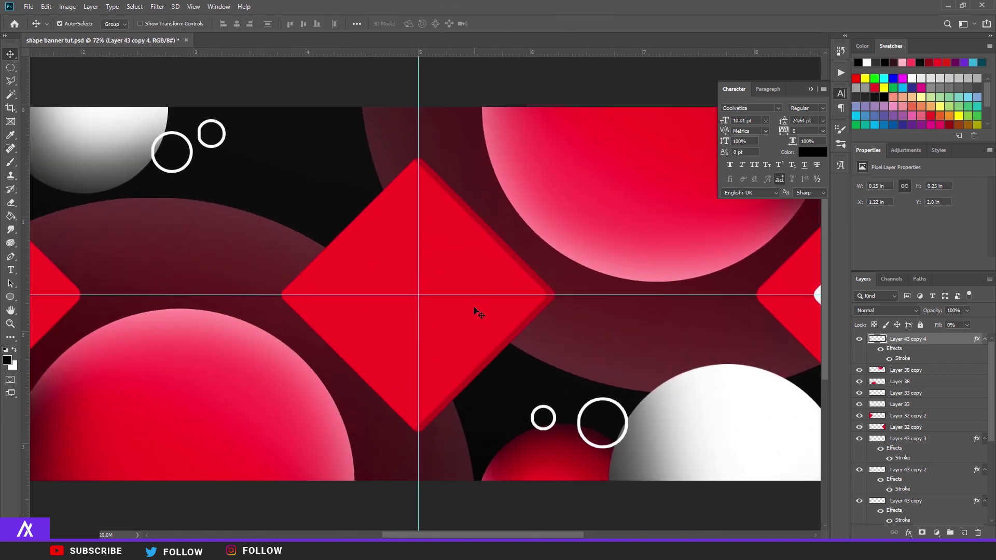
- Scale the white video logo into the red diamond, centre it, and zoom out
key("ctrl+t")
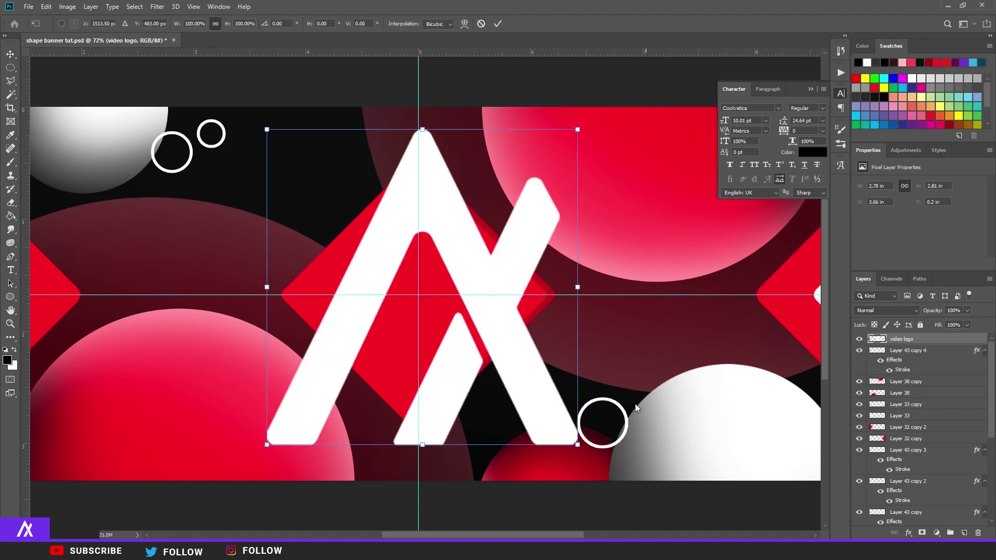
left_click_drag(566, 435, 483, 347)
left_click_drag(439, 319, 435, 319)
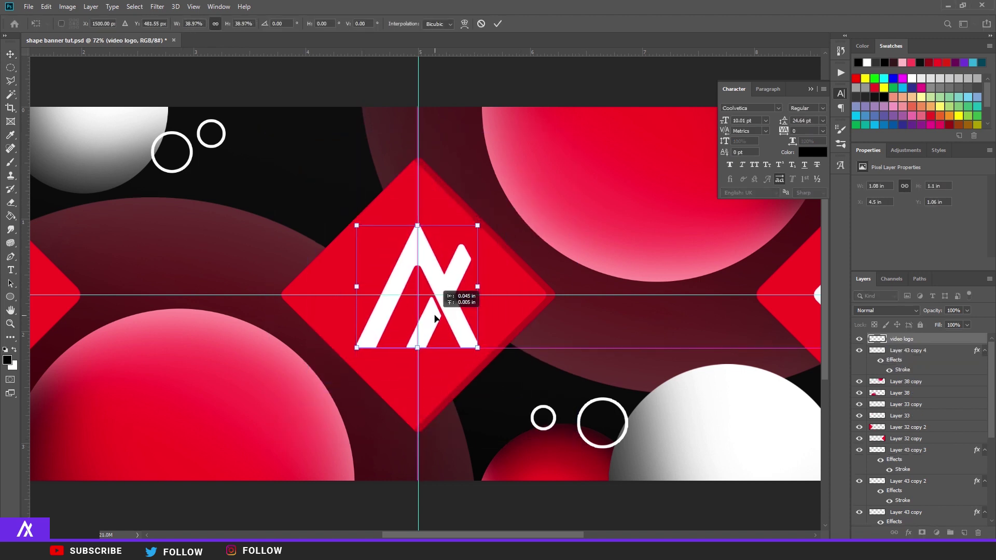
key("Return")
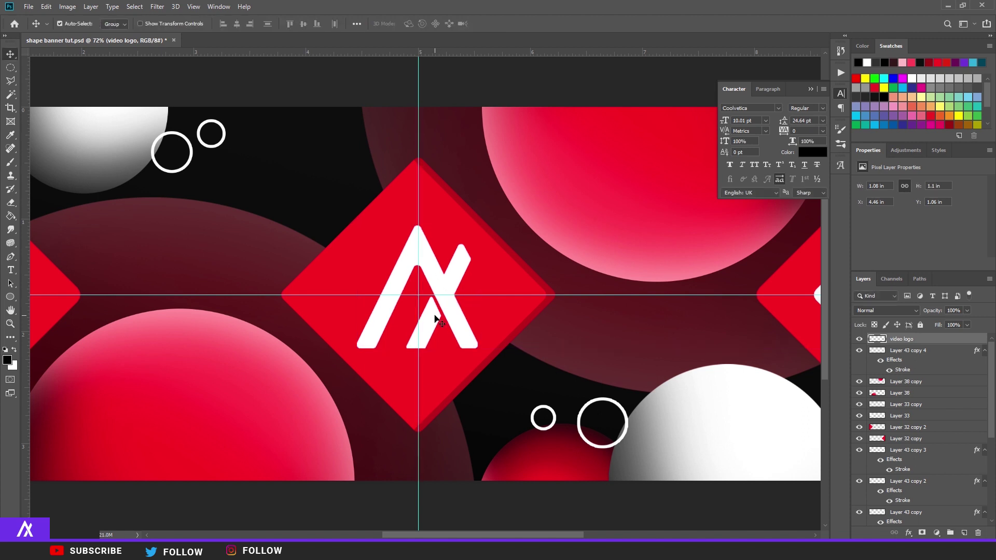
scroll(434, 319, "down", 11)
scroll(435, 319, "up", 6)
key("ctrl+minus")
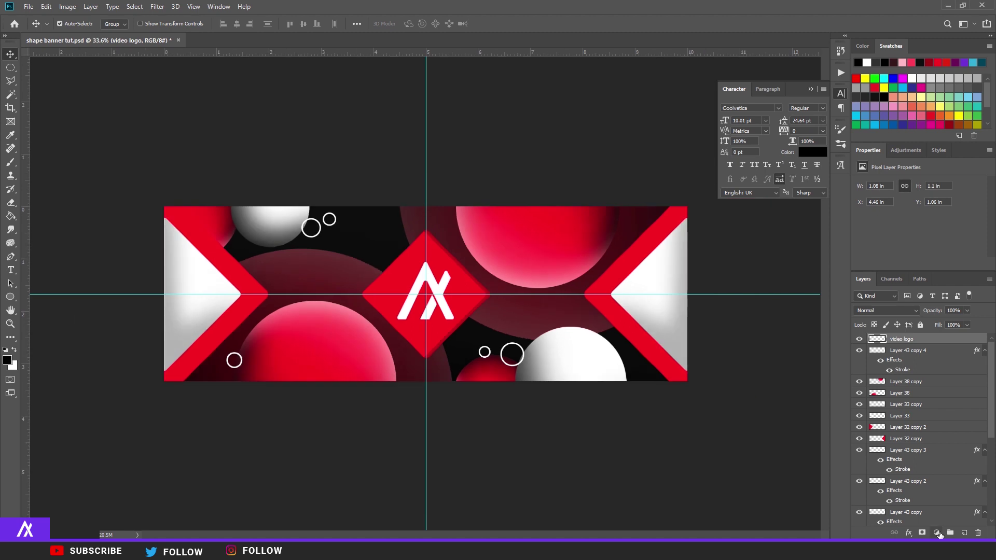
scroll(919, 469, "down", 3)
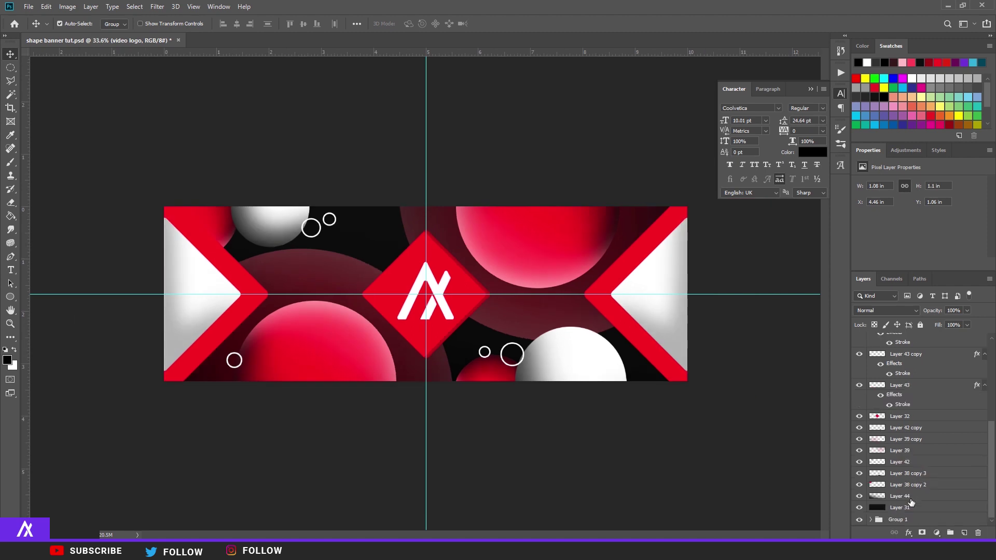
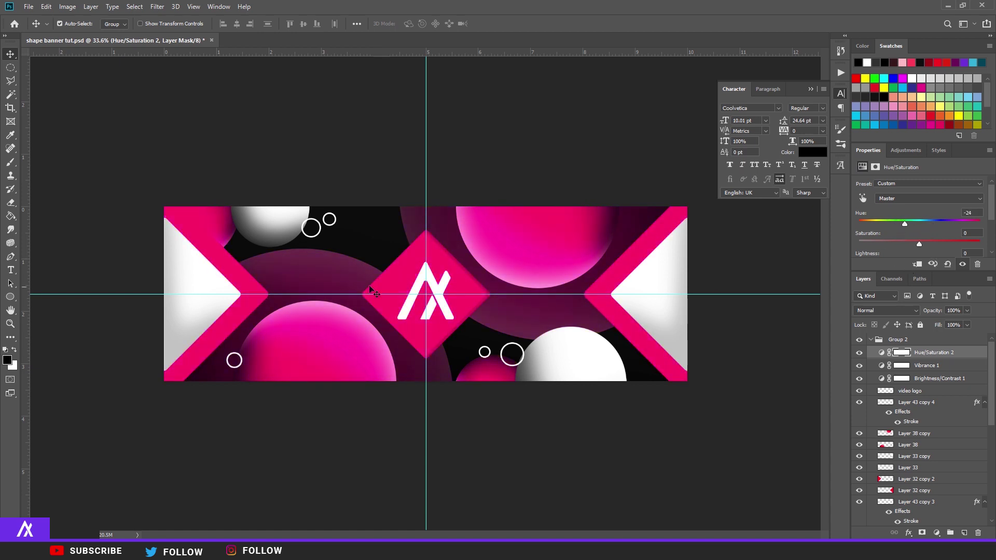
- Switch to the Brush tool and set its size to 1102 px
left_click(11, 162)
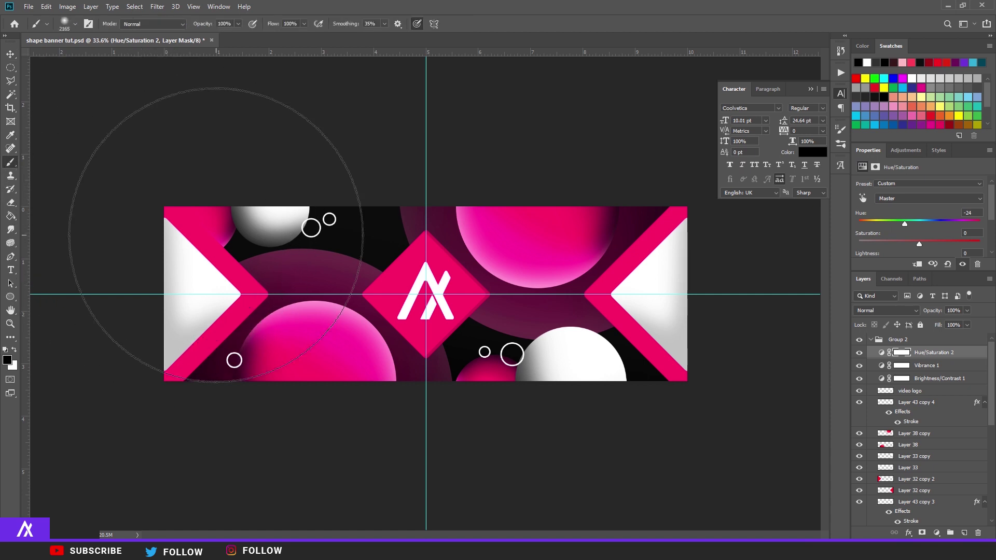
scroll(233, 289, "down", 2)
left_click(75, 25)
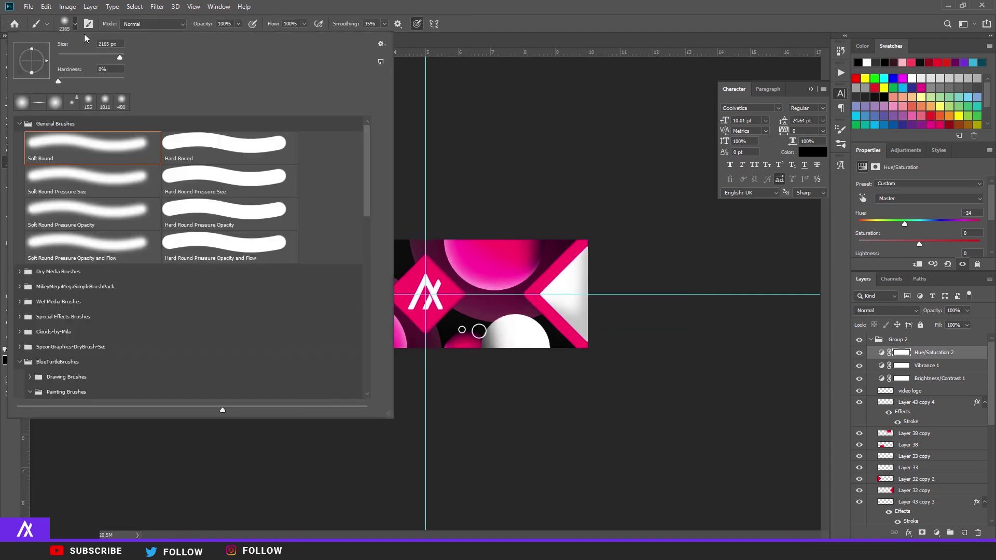
left_click_drag(119, 57, 117, 57)
left_click(461, 2)
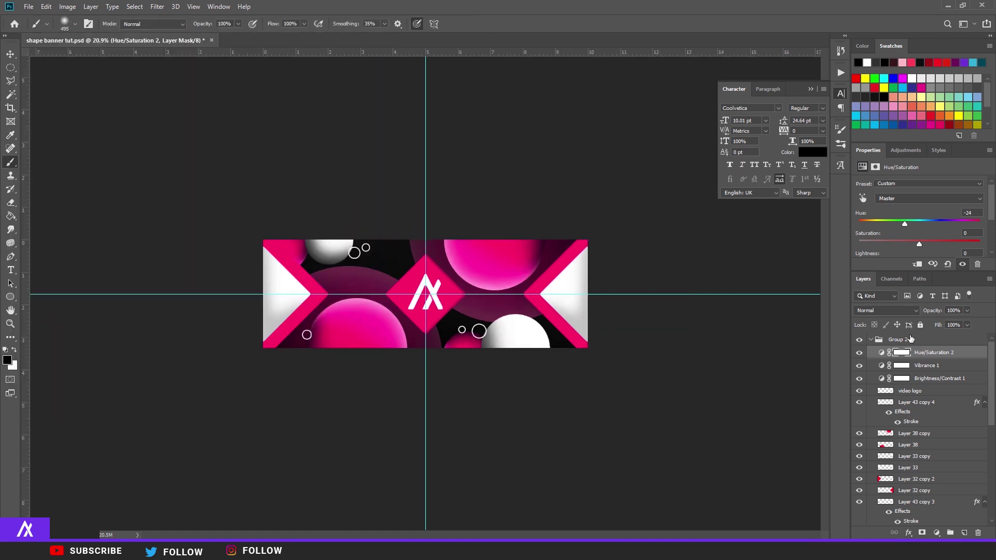
scroll(379, 290, "down", 3)
scroll(378, 291, "up", 11)
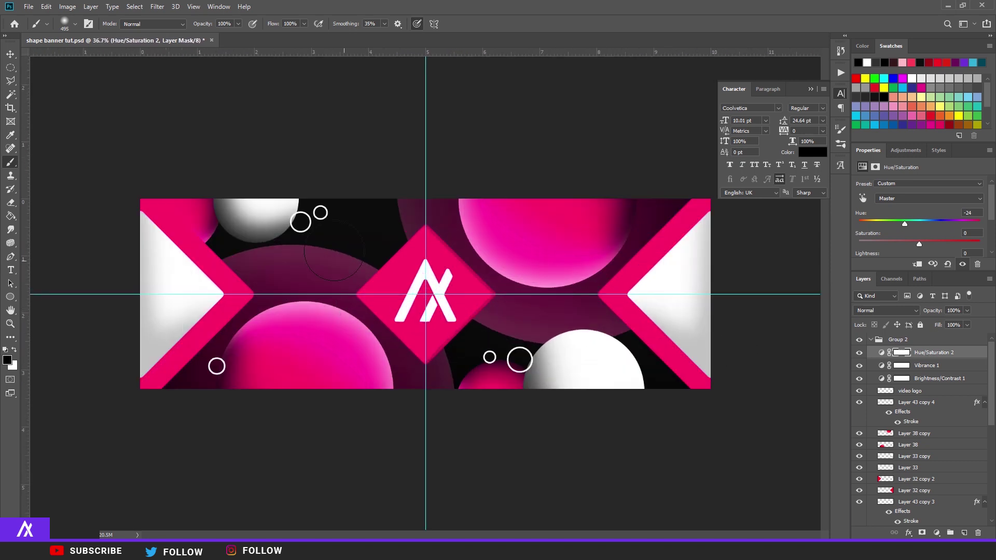
left_click(74, 25)
left_click_drag(116, 58, 118, 58)
left_click(363, 14)
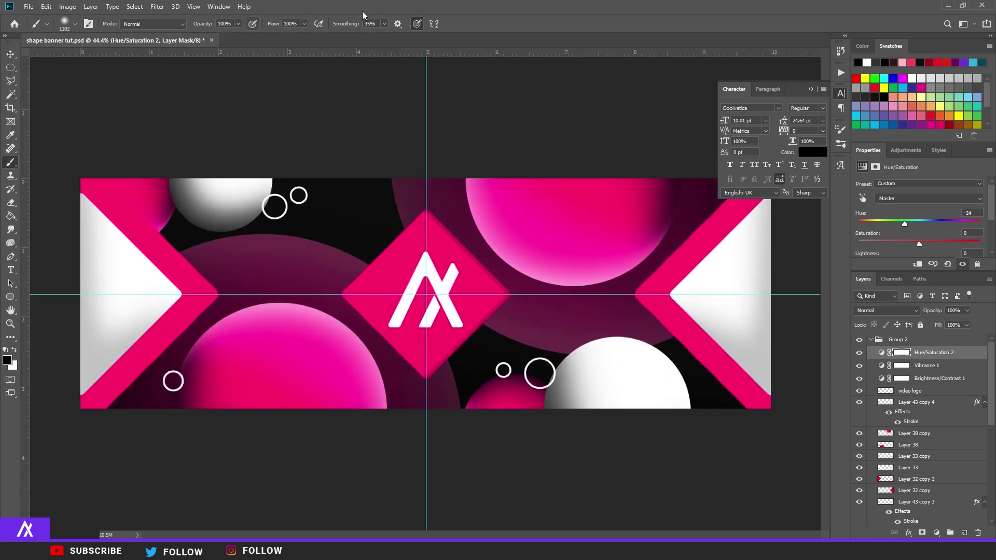
- Mask Hue/Saturation 2 off the diamond, left side and right sphere, and set hue +44
mouse_move(424, 251)
left_mouse_down()
mouse_move(341, 265)
mouse_move(130, 216)
left_mouse_up()
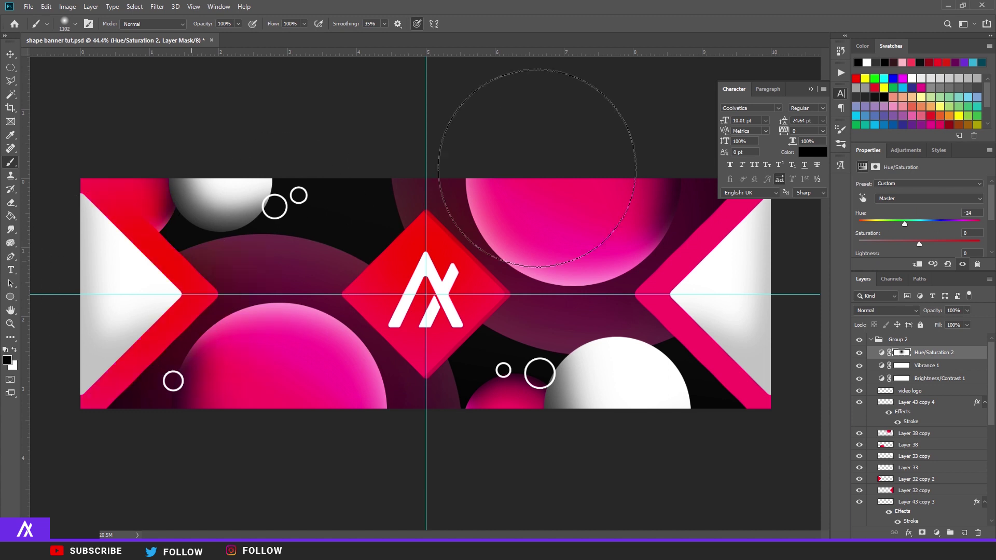
mouse_move(595, 283)
left_mouse_down()
mouse_move(665, 296)
mouse_move(645, 267)
left_mouse_up()
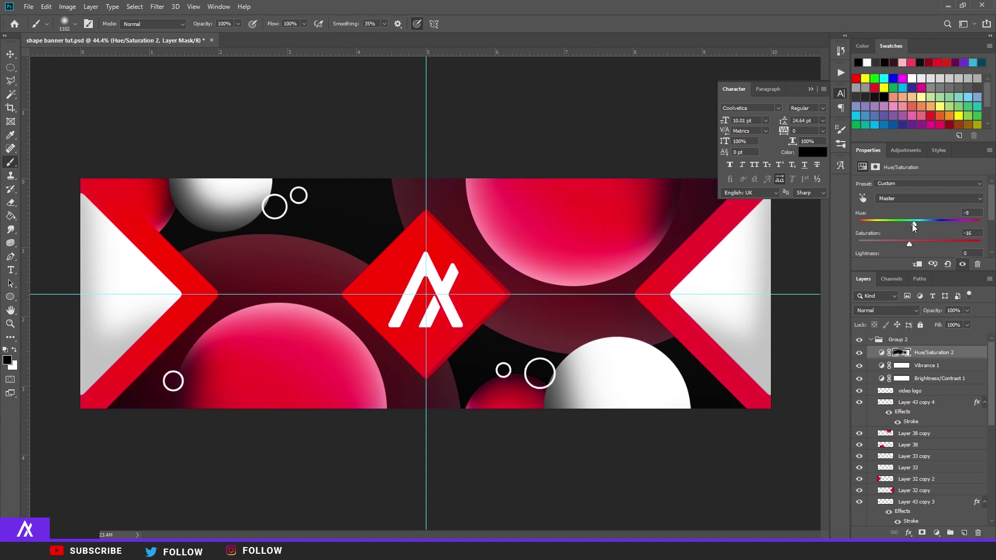
left_click_drag(920, 225, 925, 226)
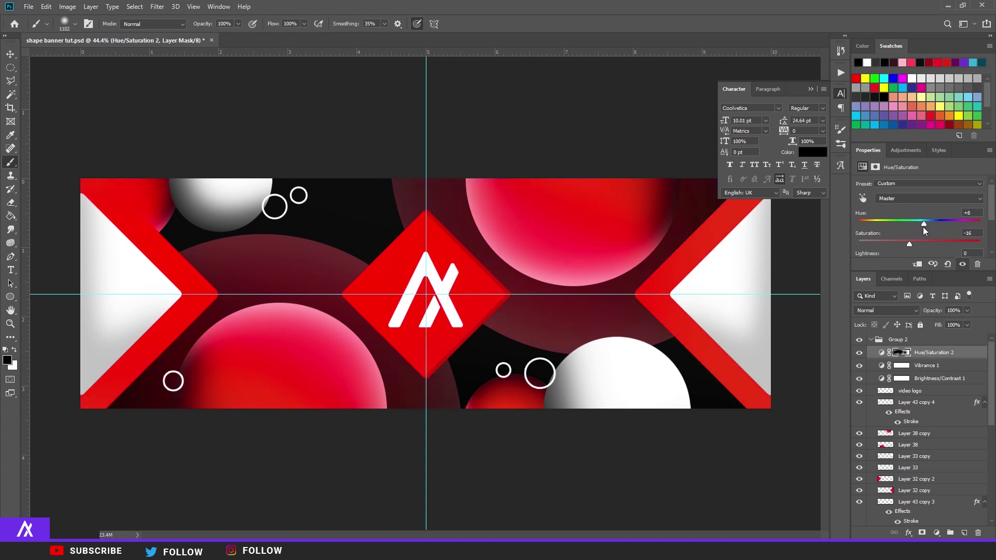
key("x")
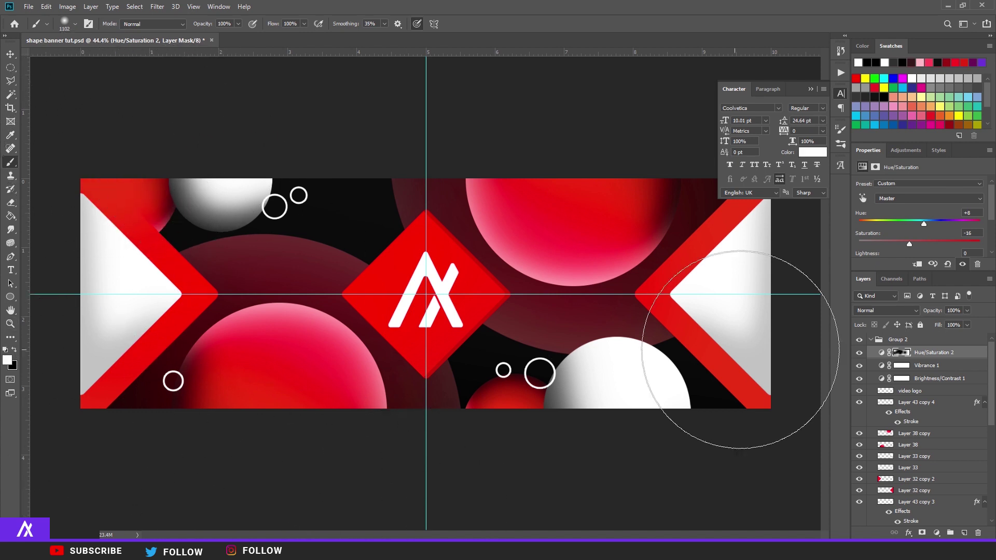
left_click_drag(902, 220, 935, 223)
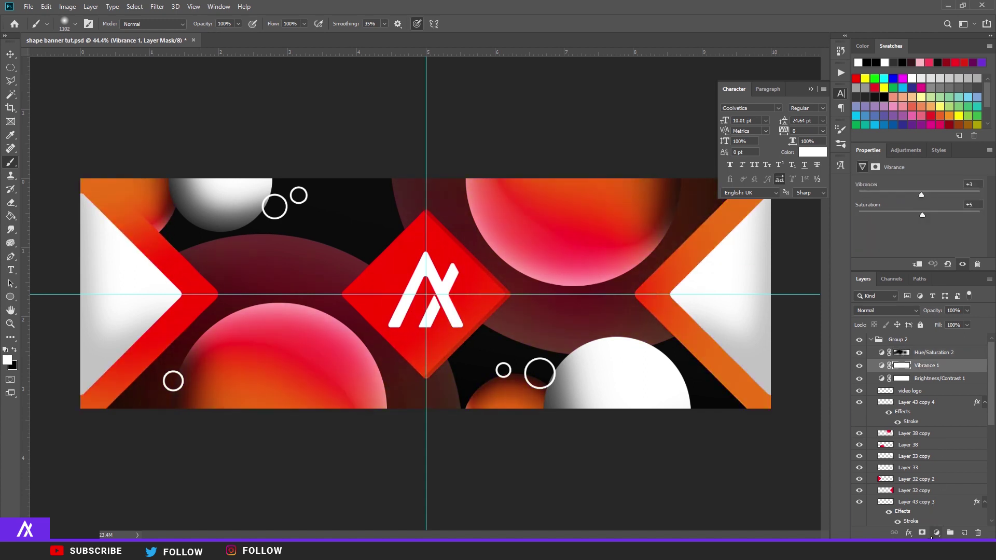
- Add a new Hue/Saturation 3 adjustment layer, then reselect Hue/Saturation 2
left_click(936, 533)
left_click(928, 433)
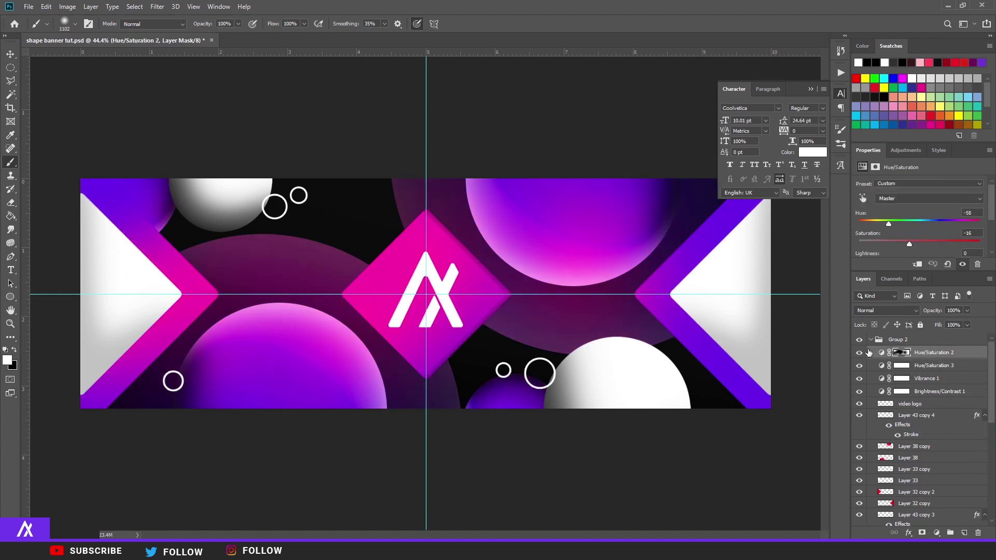
scroll(407, 247, "down", 2)
scroll(384, 269, "up", 2)
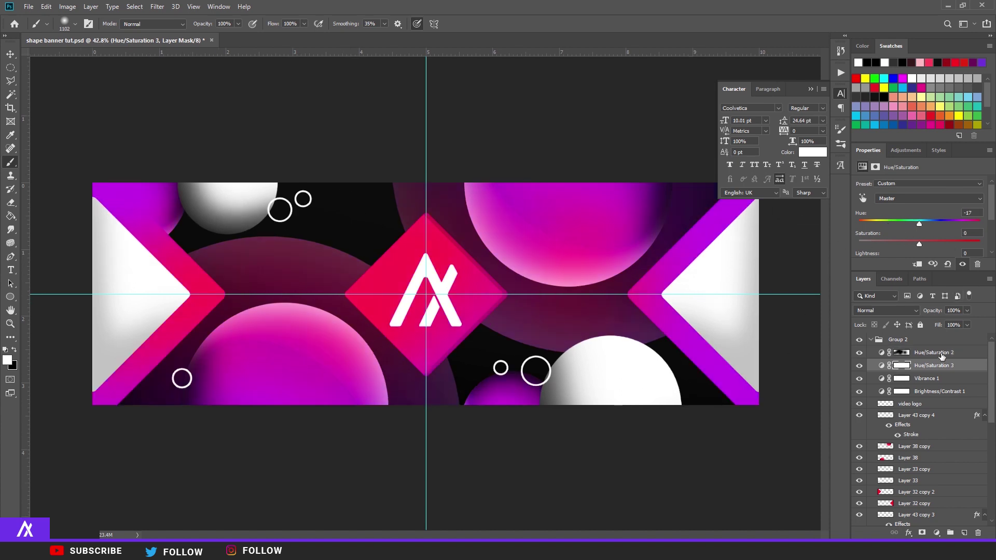
left_click(942, 355)
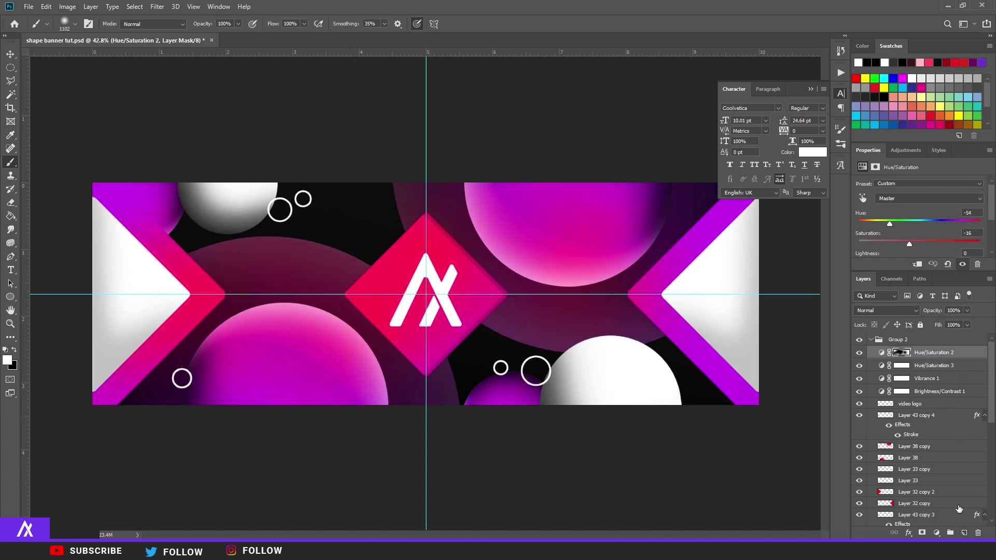
- On a new layer, paint soft glows of sampled banner pink on the left and lower centre
left_click(963, 533)
left_click(7, 349)
left_click(7, 359)
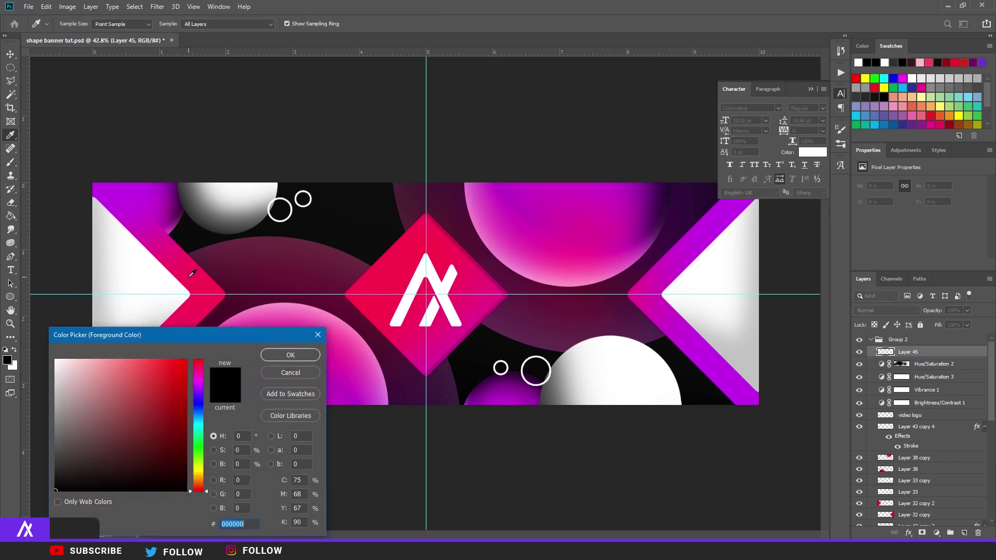
left_click(194, 277)
left_click(291, 355)
key("b")
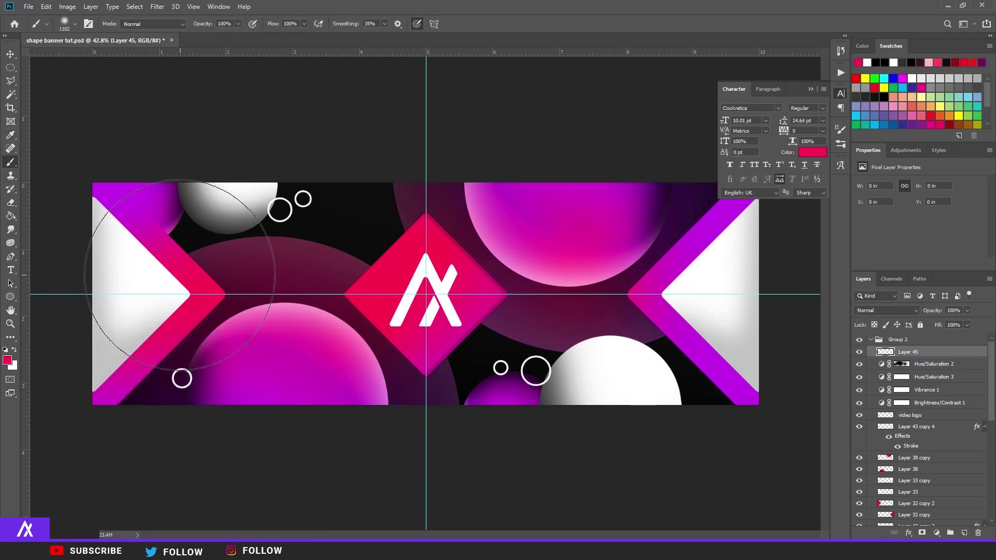
left_click(169, 258)
left_click(449, 425)
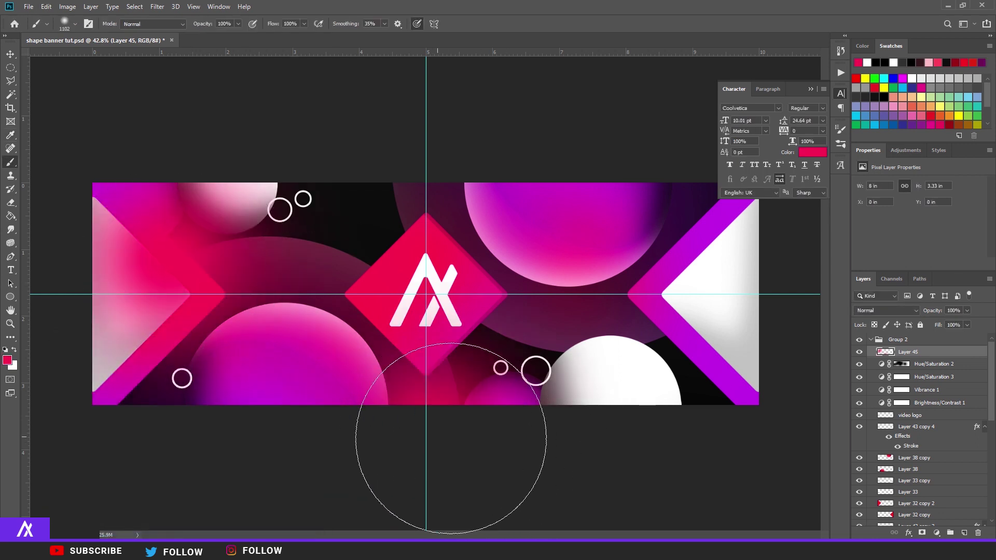
- Sample magenta from a sphere and blend the glow layer as Screen at 30% opacity
left_click(7, 359)
left_click(507, 250)
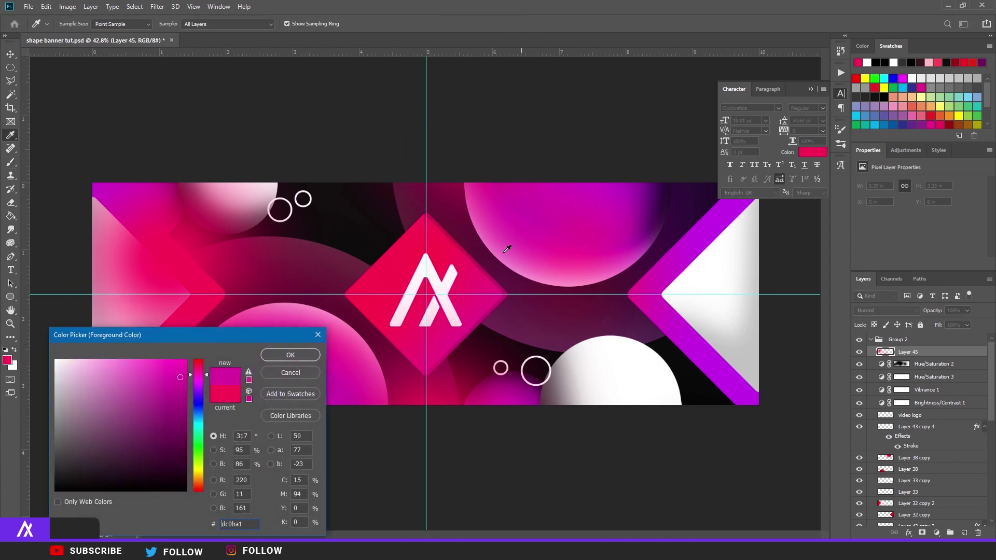
left_click(290, 355)
scroll(528, 262, "down", 4)
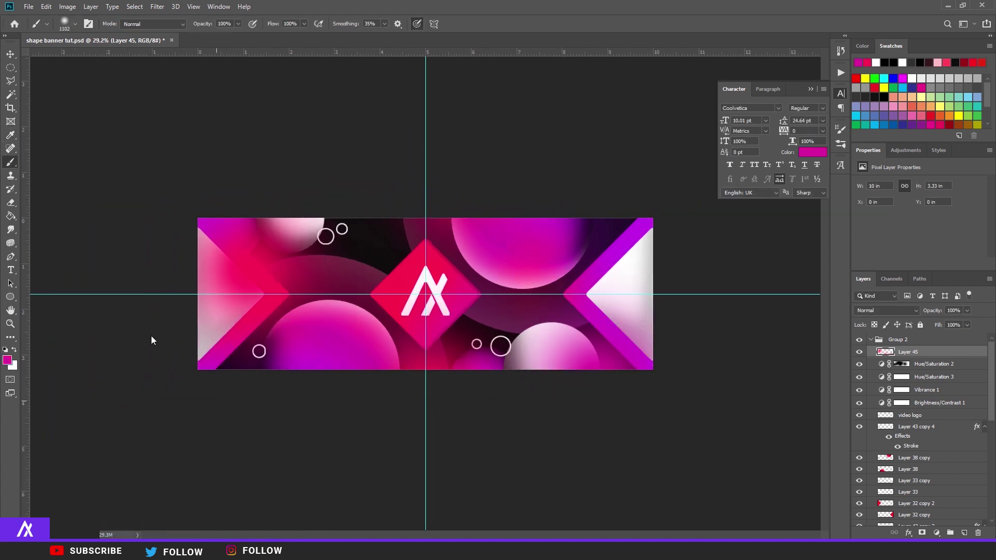
scroll(538, 140, "up", 4)
left_click(872, 311)
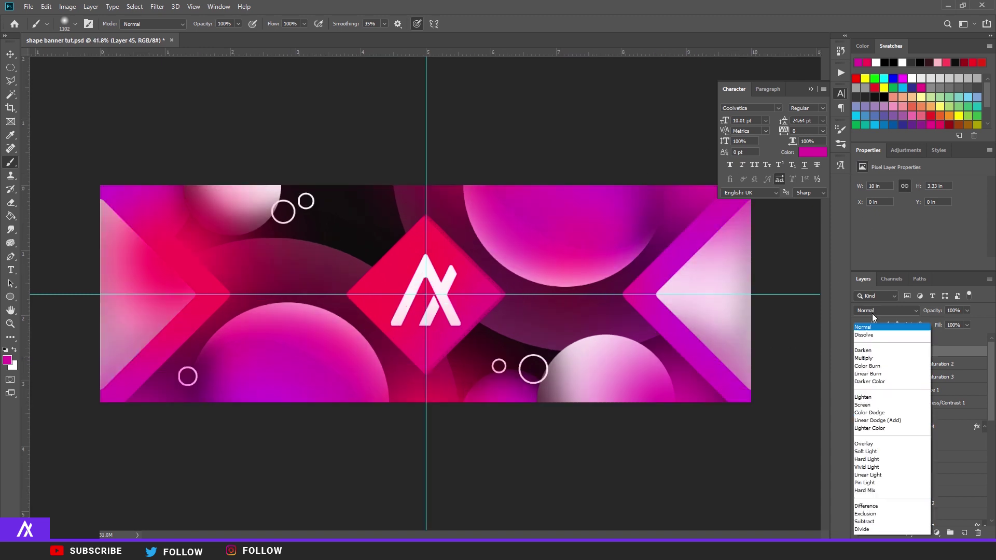
left_click(862, 405)
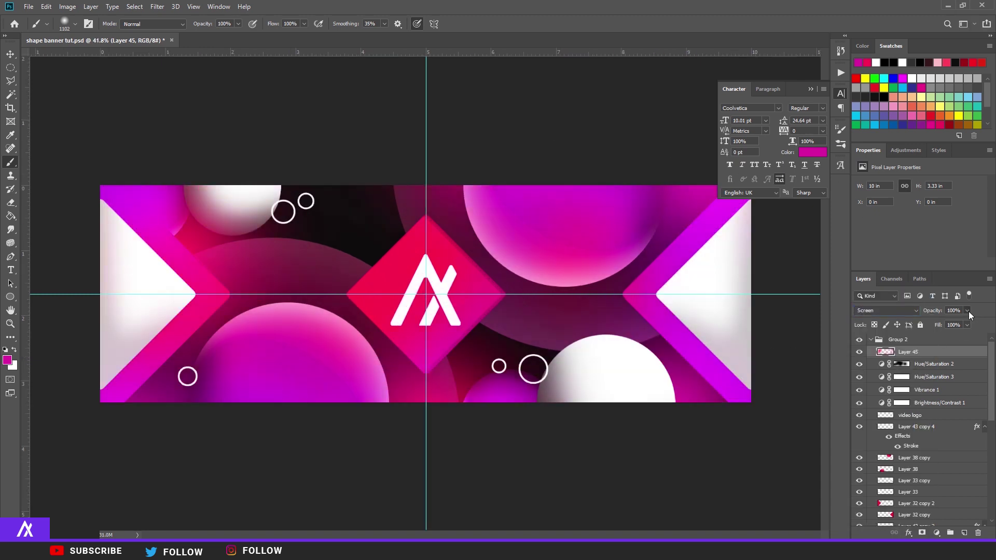
left_click_drag(924, 322, 930, 322)
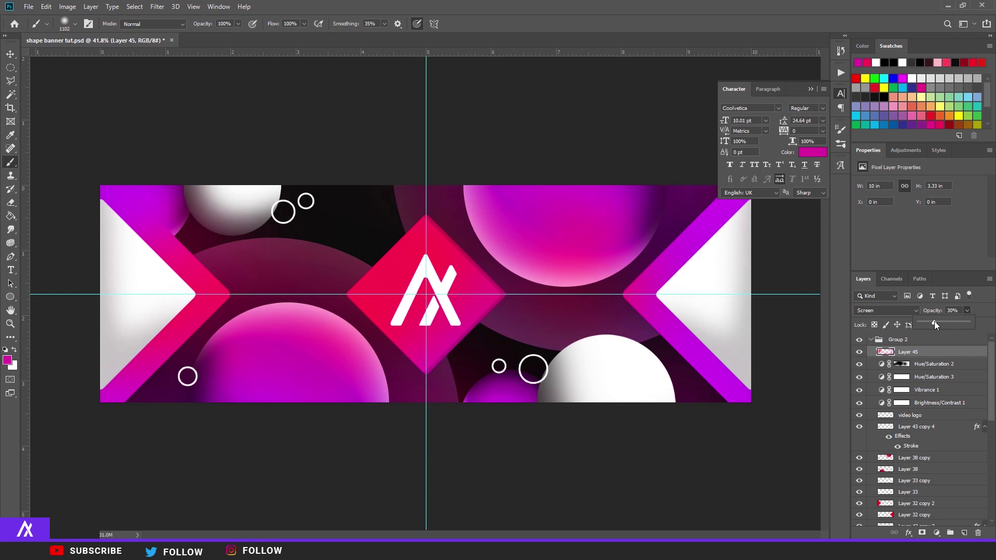
scroll(542, 333, "down", 3)
scroll(540, 332, "up", 2)
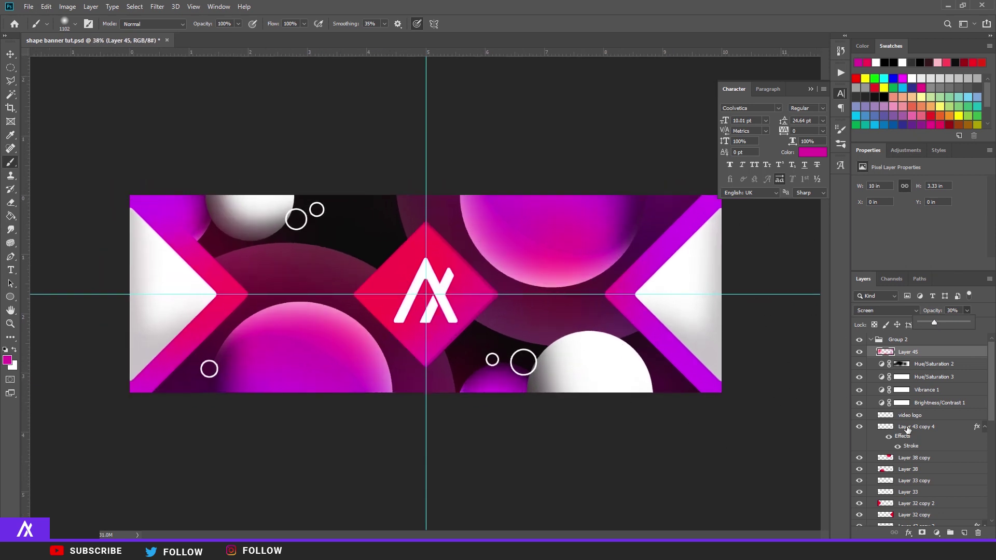
left_click(946, 406)
- Paint a soft white glow at the top centre on a new layer and dim its opacity
left_click(965, 533)
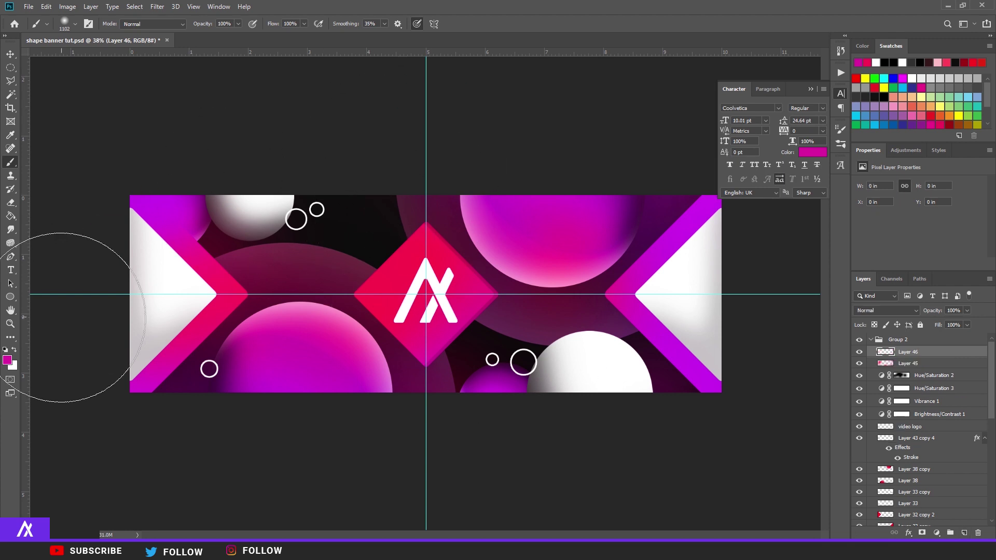
left_click(14, 350)
scroll(332, 119, "down", 3)
scroll(394, 140, "up", 4)
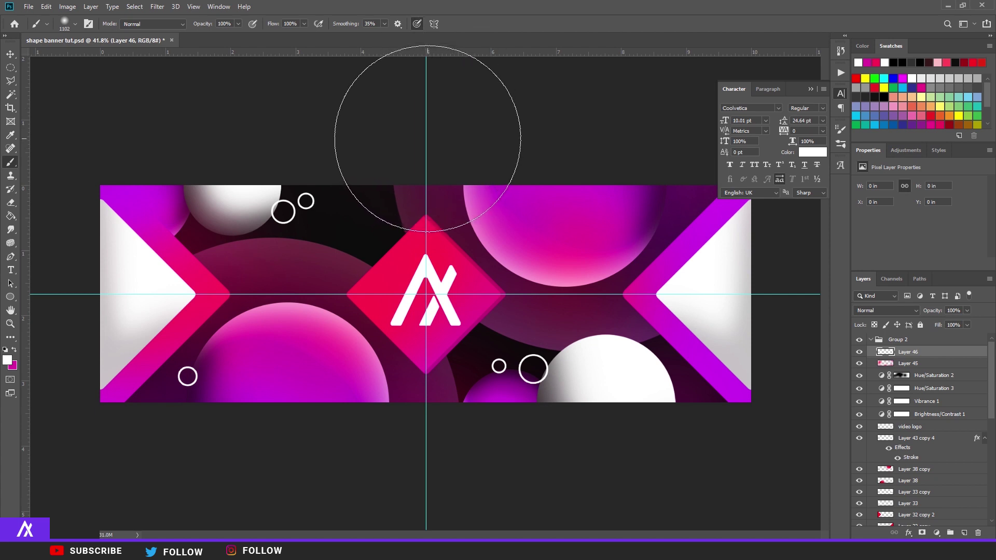
left_click(428, 138)
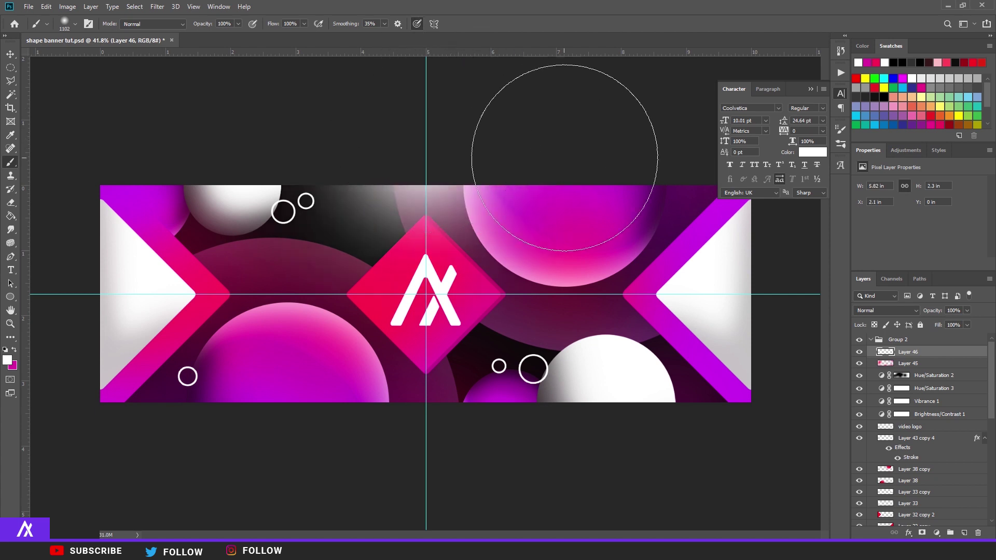
left_click(968, 311)
left_click_drag(955, 323, 947, 323)
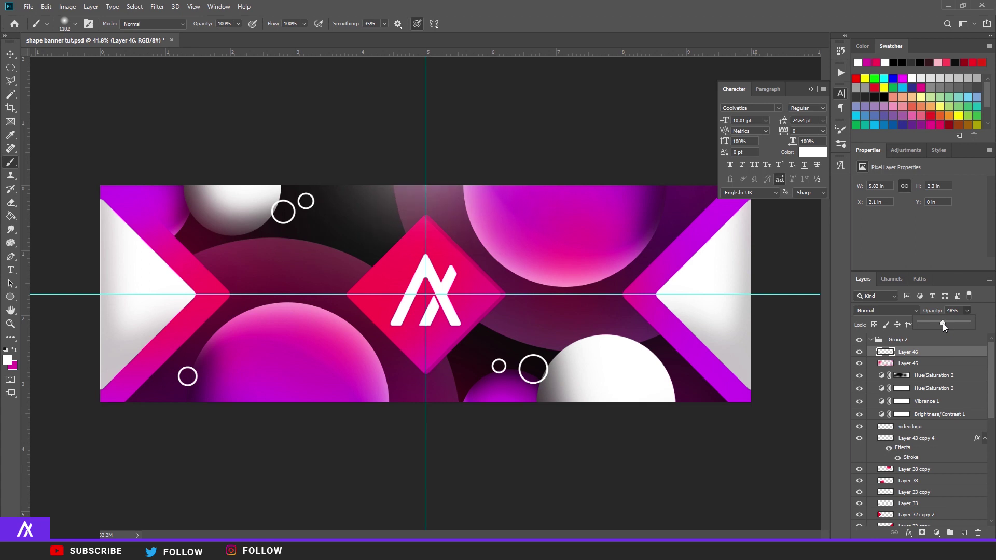
- On Layer 47, shade the banner's left, bottom and right edges black at 40% opacity
left_click(964, 533)
left_click(6, 349)
scroll(94, 349, "down", 4)
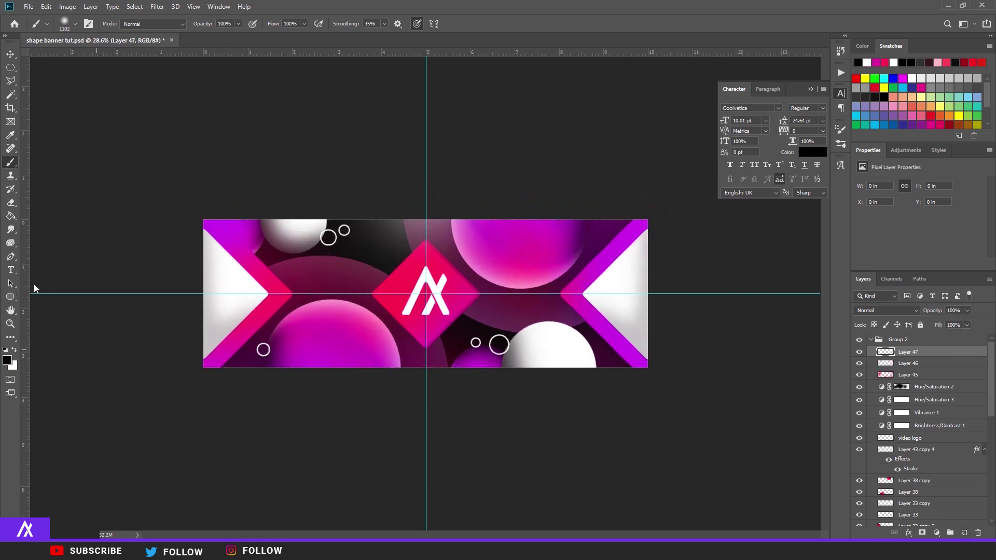
mouse_move(98, 356)
left_mouse_down()
mouse_move(89, 306)
mouse_move(175, 382)
mouse_move(560, 387)
mouse_move(661, 376)
mouse_move(652, 241)
mouse_move(592, 379)
mouse_move(222, 384)
mouse_move(97, 361)
mouse_move(69, 224)
mouse_move(612, 377)
left_mouse_up()
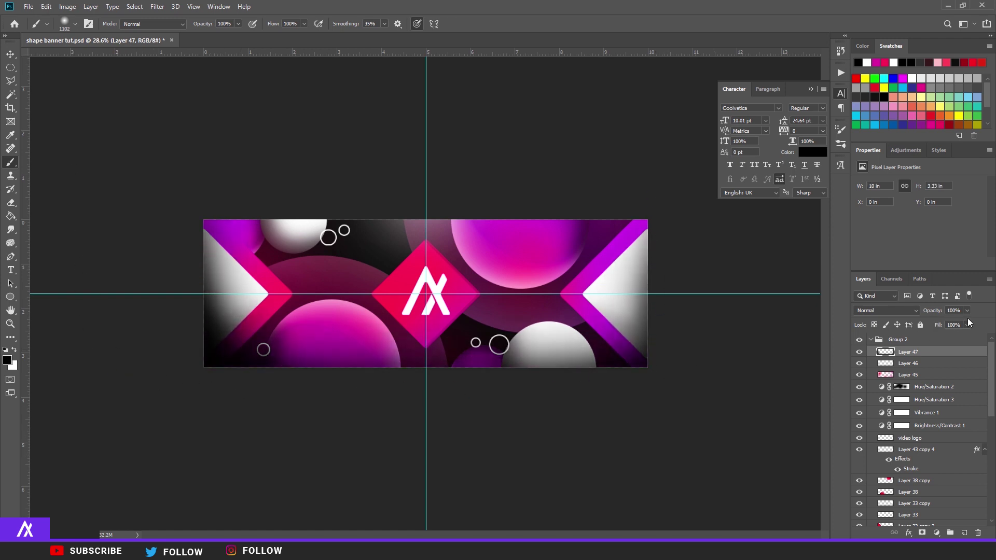
left_click_drag(945, 320, 938, 323)
left_click(860, 352)
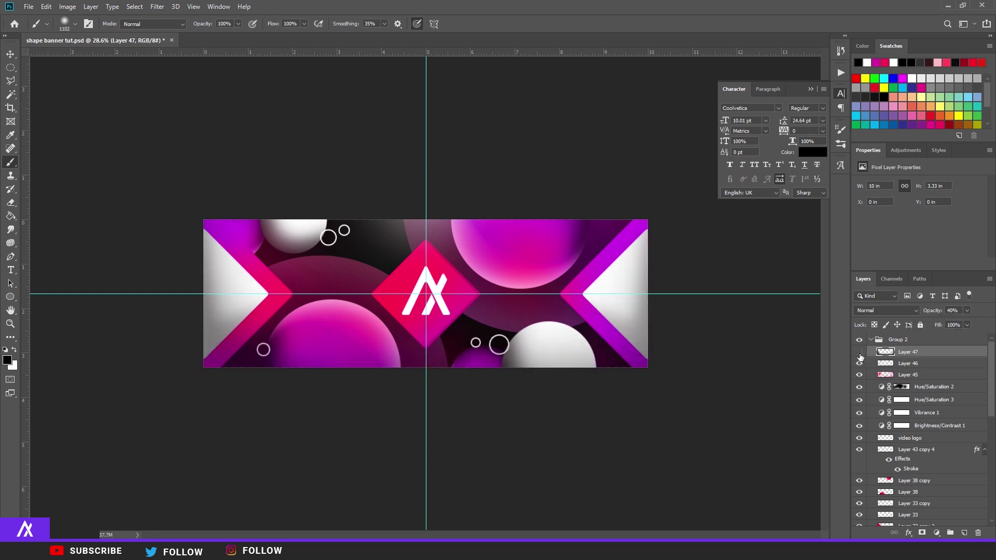
left_click(860, 354)
scroll(538, 378, "up", 4)
left_click(872, 340)
- Select all layers from Layer 47 down to Layer 31 and merge them into a new copy
left_click(872, 340)
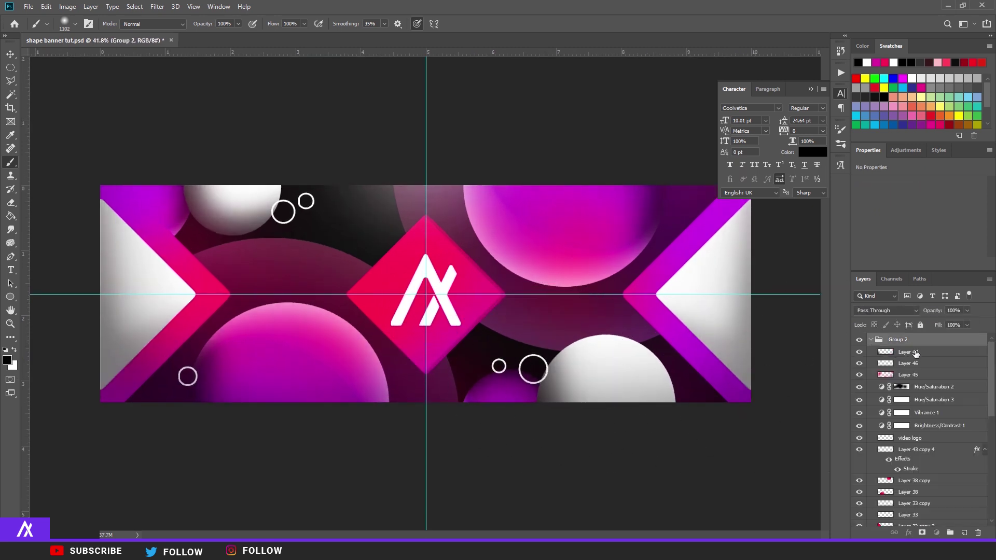
left_click(916, 353)
scroll(923, 405, "down", 5)
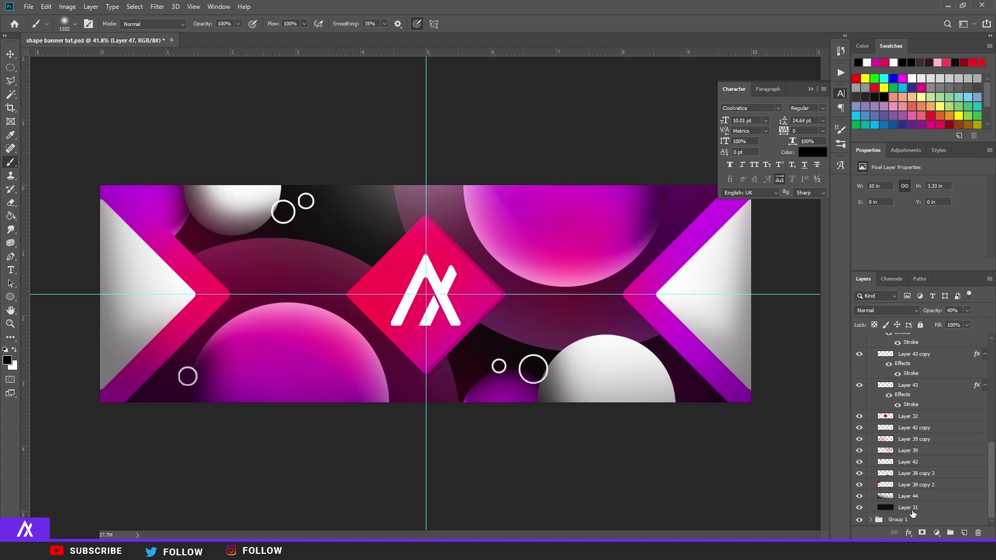
left_click(943, 510, "shift")
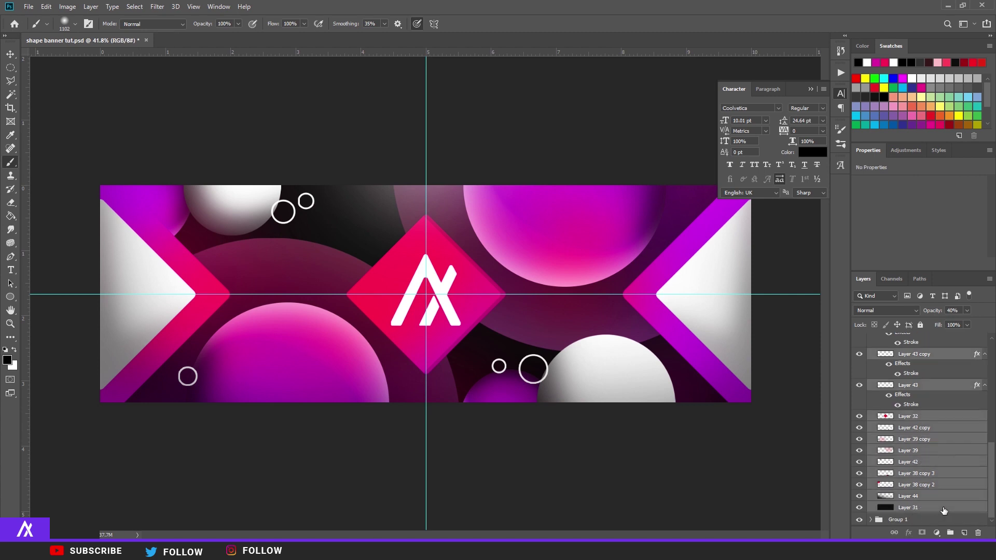
scroll(944, 511, "up", 5)
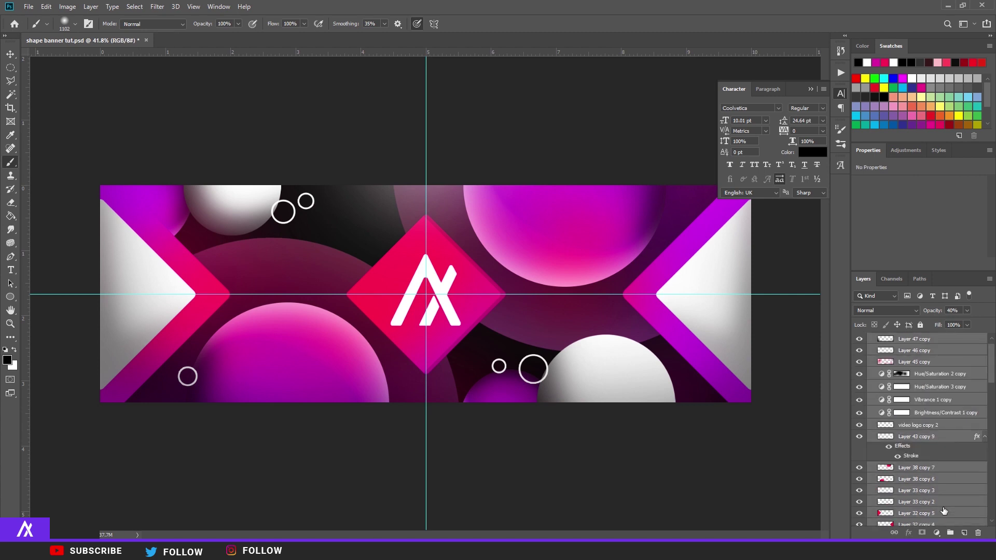
key("ctrl+e")
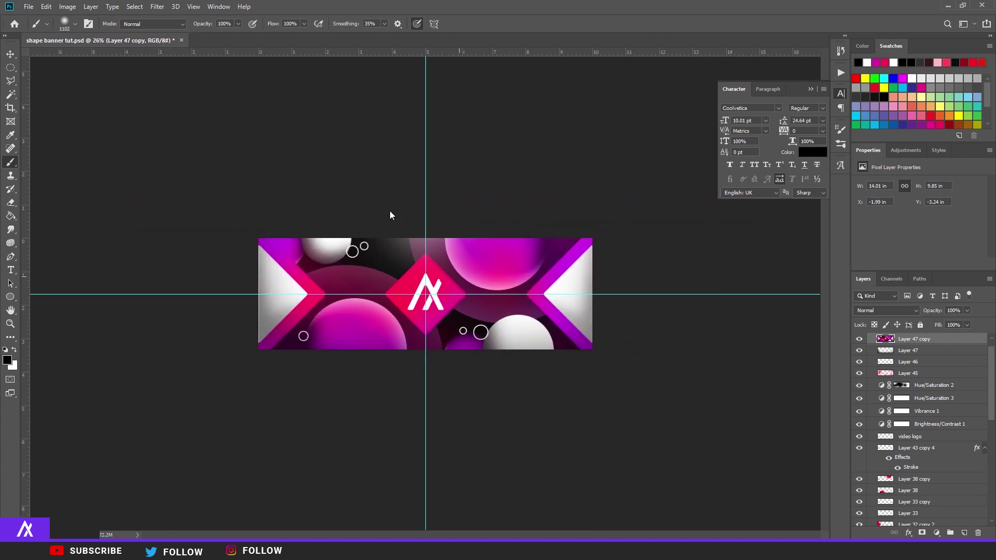
- Cut the banner area of the merged copy into Layer 48 and delete the leftover Layer 47 copy
left_click_drag(10, 67, 52, 68)
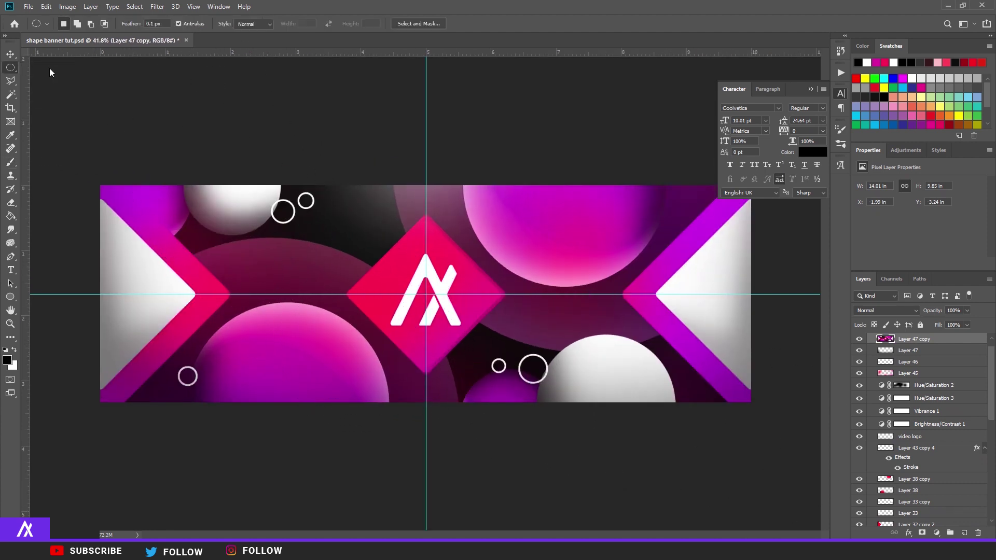
left_click_drag(100, 185, 751, 402)
right_click(684, 348)
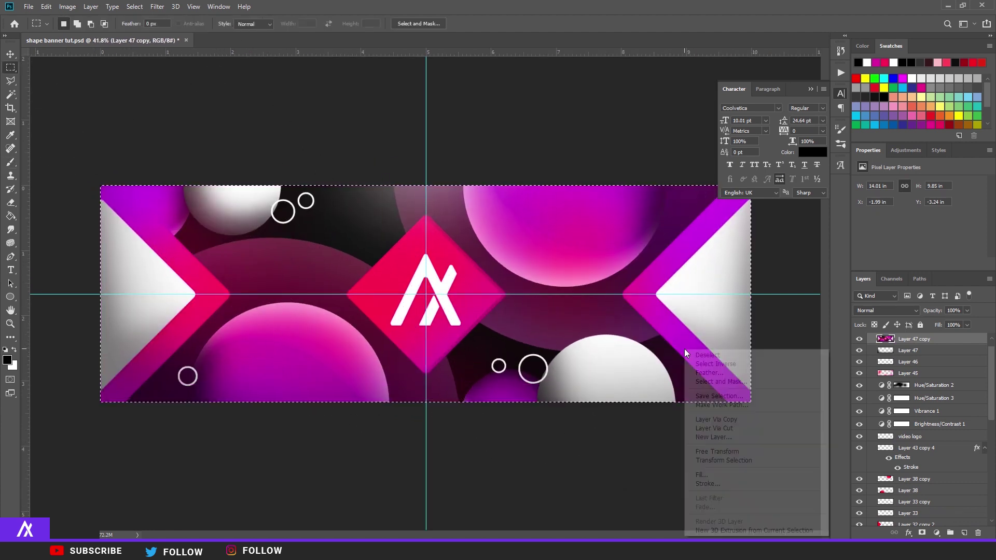
left_click(729, 430)
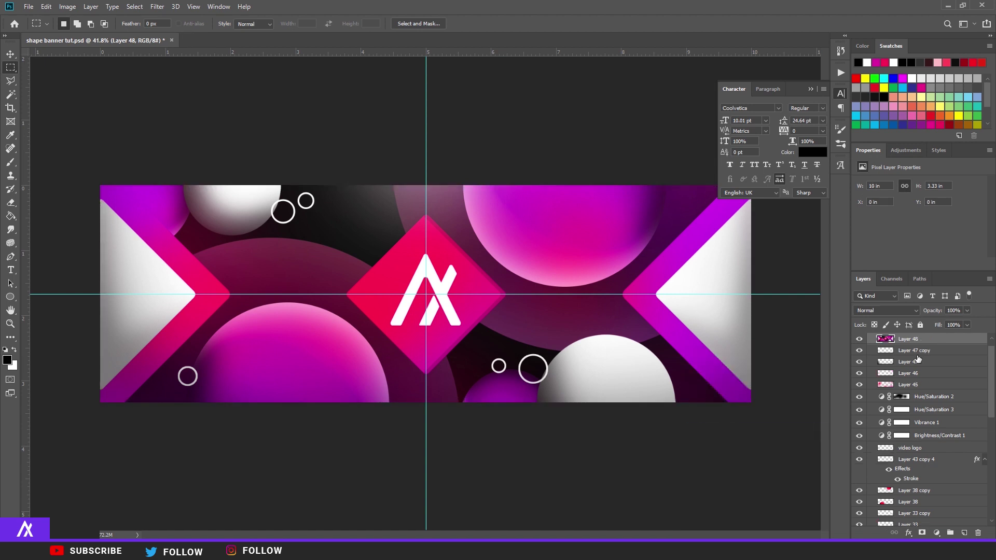
left_click(928, 350)
key("Delete")
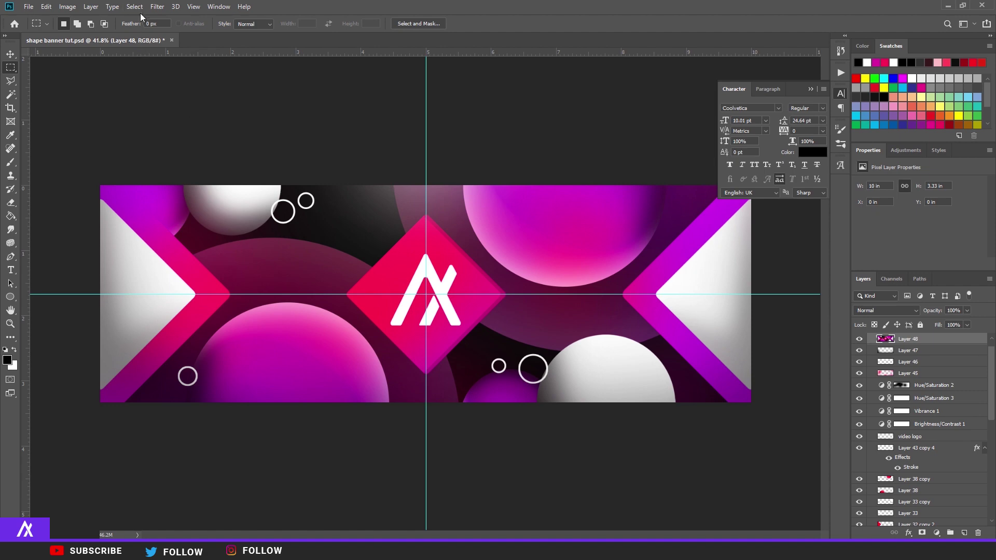
left_click(157, 6)
- In Camera Raw set temperature -3, exposure -0.30, contrast +13, shadows -23, whites +14, blacks -12, clarity +12
left_click(196, 69)
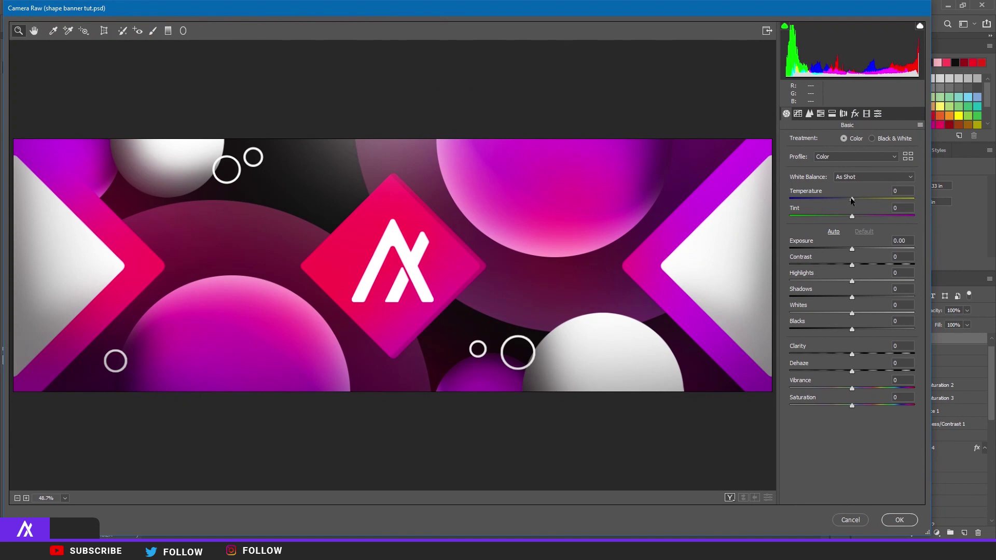
left_click_drag(852, 201, 851, 201)
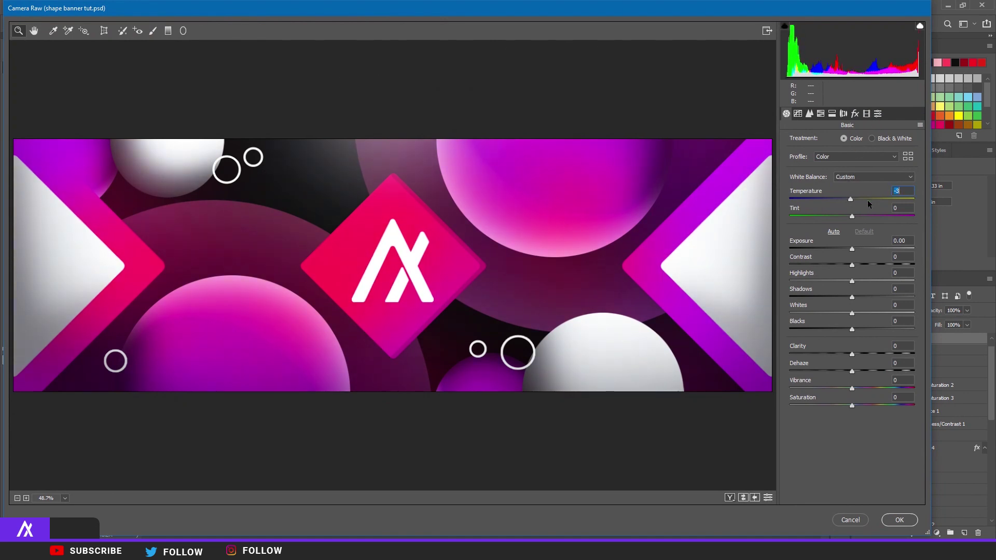
left_click_drag(852, 253, 857, 355)
left_click(851, 329)
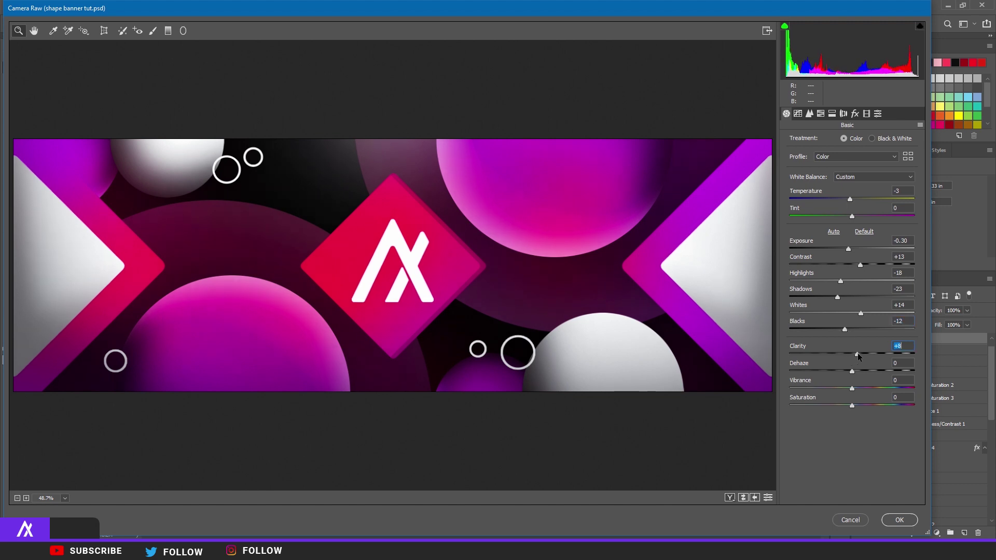
left_click(799, 113)
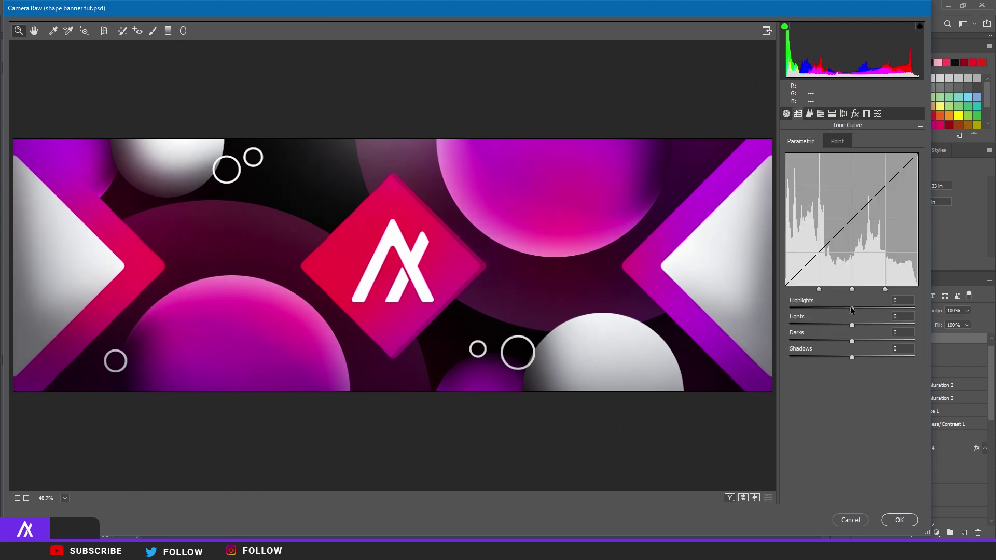
- Raise curve highlights to +8 and shift hues: Reds -4, Oranges +22, Blues +5, Aquas +3, Purples, Magentas
left_click(852, 309)
left_click_drag(853, 315, 852, 357)
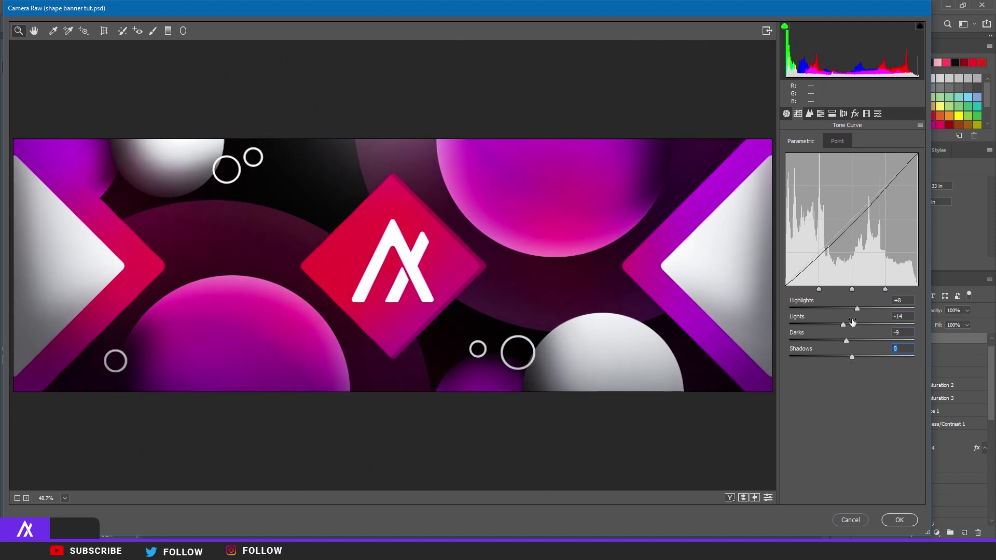
left_click(810, 113)
left_click(821, 114)
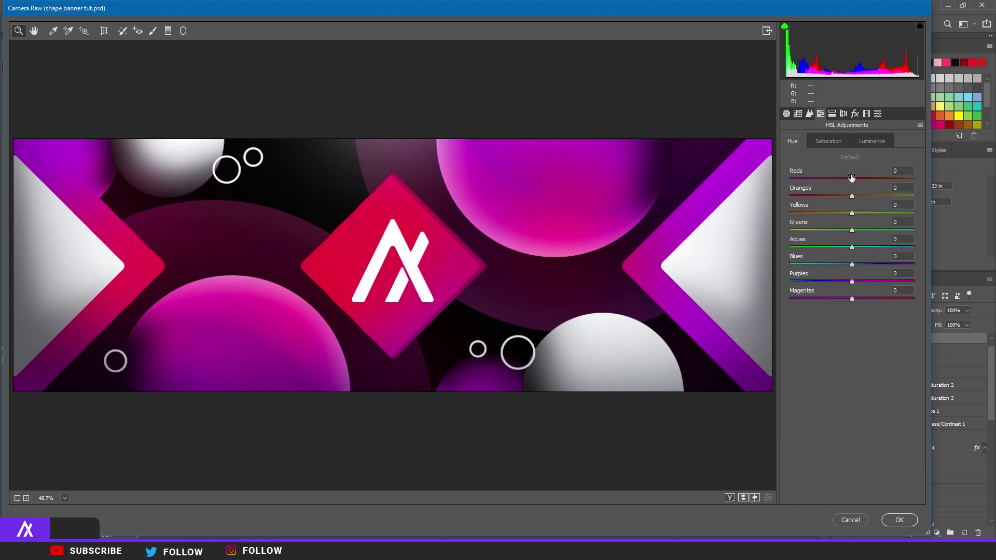
mouse_move(852, 180)
left_mouse_down()
mouse_move(812, 182)
mouse_move(864, 182)
mouse_move(845, 187)
left_mouse_up()
left_click_drag(852, 282, 865, 299)
left_click_drag(852, 264, 855, 265)
mouse_move(852, 247)
left_mouse_down()
mouse_move(796, 254)
mouse_move(854, 250)
left_mouse_up()
mouse_move(865, 299)
left_mouse_down()
mouse_move(840, 296)
mouse_move(870, 284)
left_mouse_up()
left_click_drag(845, 179, 866, 197)
mouse_move(870, 282)
left_mouse_down()
mouse_move(839, 285)
mouse_move(856, 283)
left_mouse_up()
left_click_drag(836, 299, 915, 300)
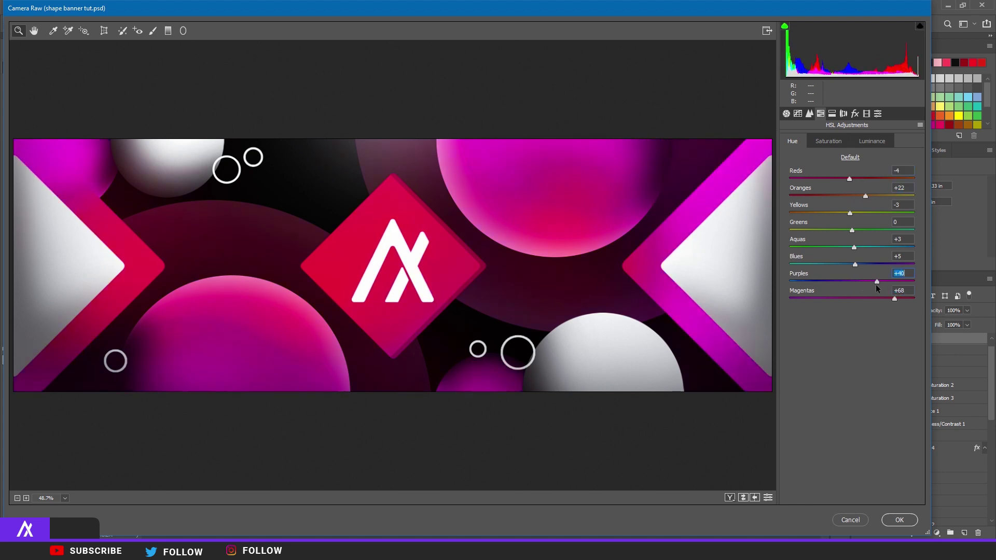
- Adjust the HSL luminance of Purples, Magentas, Reds and Oranges
left_click(829, 141)
left_click(872, 141)
left_click_drag(852, 281, 836, 283)
mouse_move(852, 299)
left_mouse_down()
mouse_move(830, 300)
mouse_move(865, 300)
left_mouse_up()
left_click_drag(852, 179, 849, 180)
left_click_drag(852, 197, 820, 198)
- Set split-toning highlights hue 41, shadows tint +14, and red -8, green +16, blue -25 primary hues
left_click(832, 114)
left_click_drag(790, 156, 861, 184)
left_click(867, 113)
mouse_move(852, 213)
left_mouse_down()
mouse_move(879, 216)
mouse_move(847, 214)
left_mouse_up()
mouse_move(852, 261)
left_mouse_down()
mouse_move(807, 264)
mouse_move(861, 263)
left_mouse_up()
mouse_move(852, 310)
left_mouse_down()
mouse_move(827, 311)
mouse_move(849, 326)
left_mouse_up()
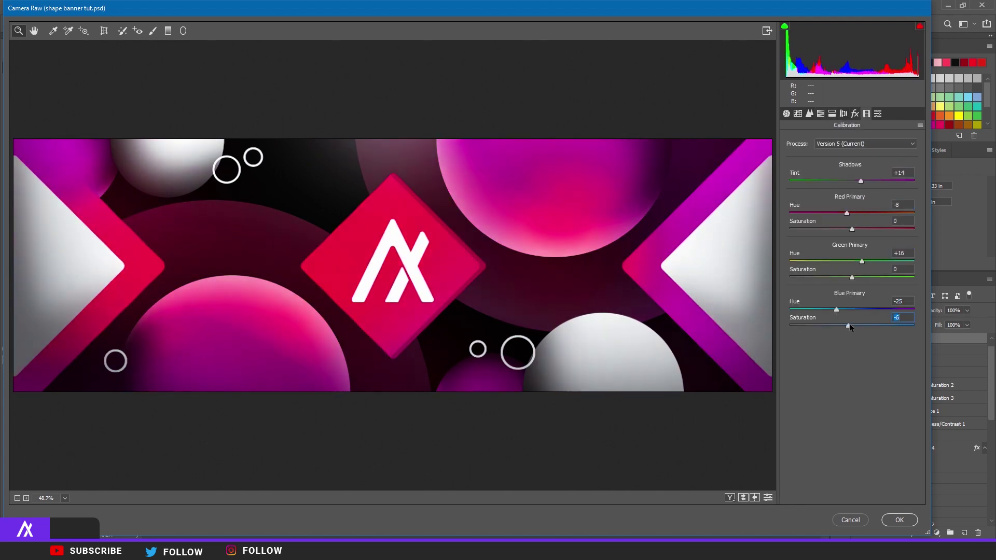
- Compare Camera Raw presets before/after, settle on Vivid, and apply the grade to Layer 48
left_click(878, 114)
left_click(823, 152)
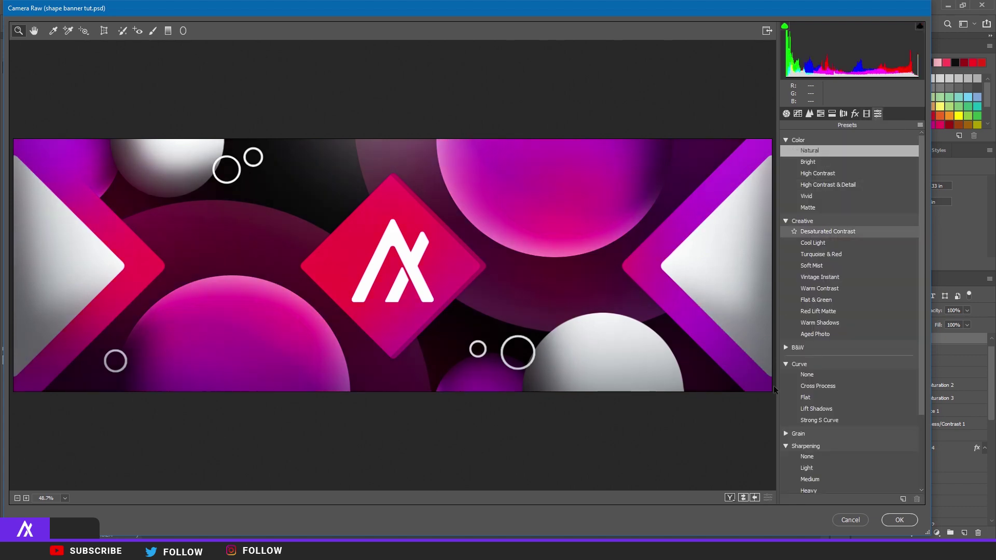
left_click(731, 499)
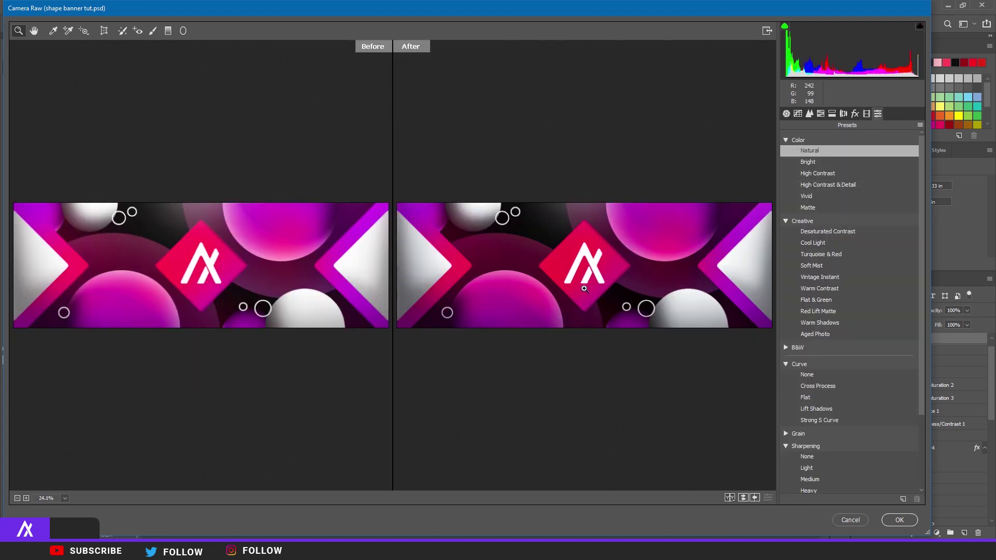
left_click(818, 157)
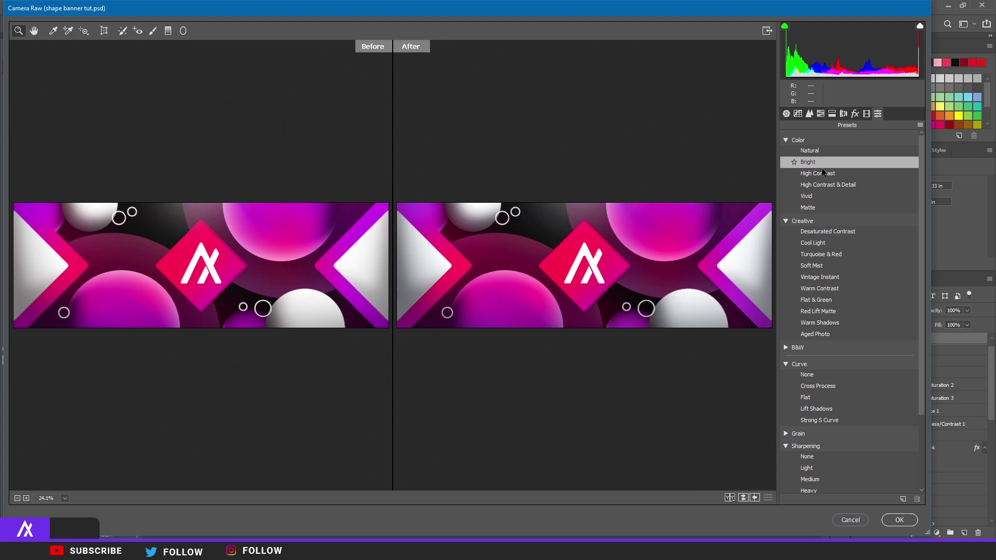
left_click(823, 174)
left_click(825, 185)
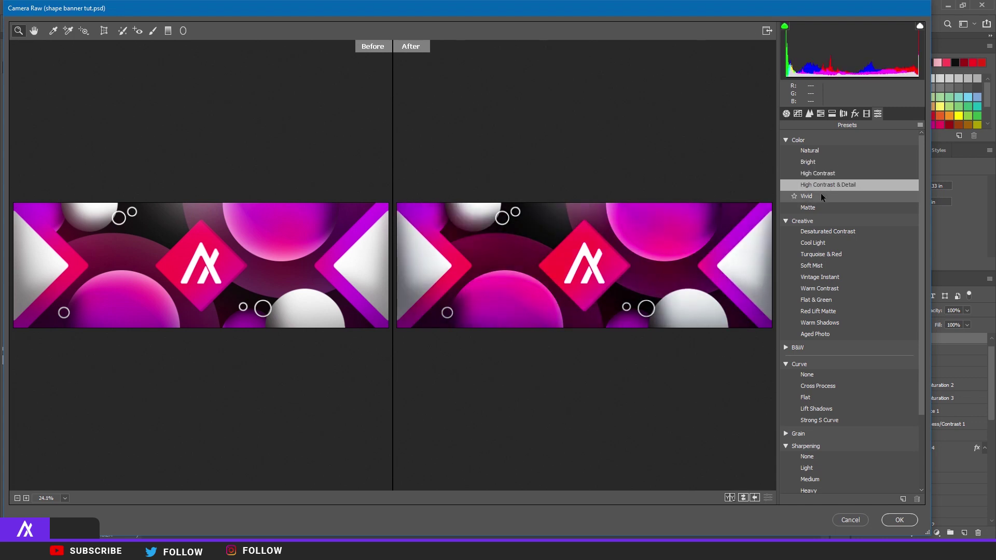
left_click(821, 196)
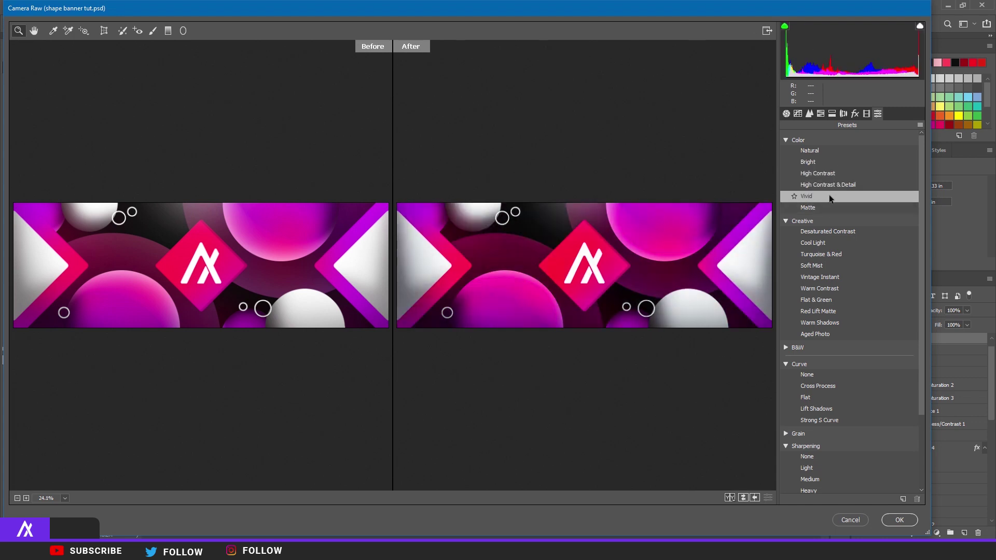
left_click(900, 520)
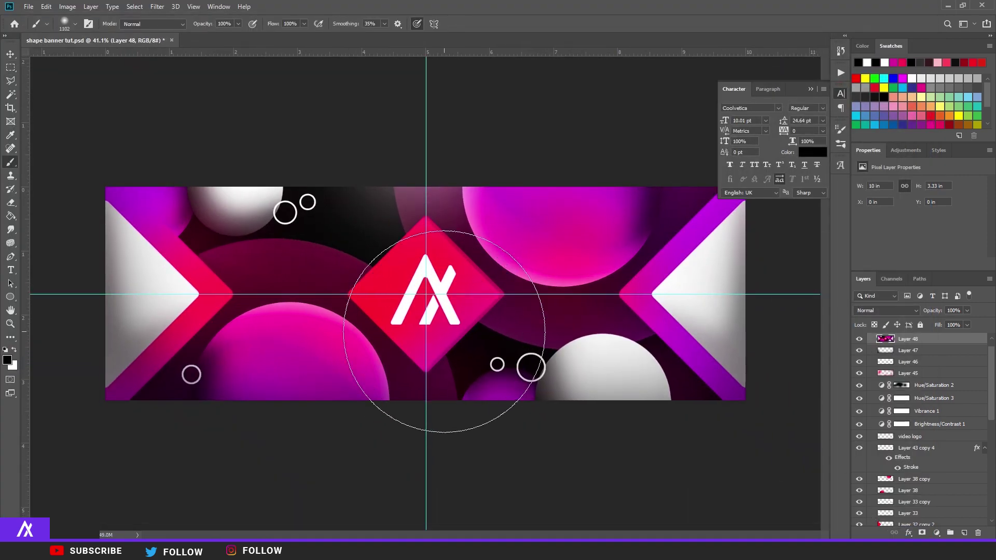
- Drag the vertical and horizontal guides off the banner back into the rulers
scroll(444, 333, "up", 4)
scroll(443, 333, "down", 4)
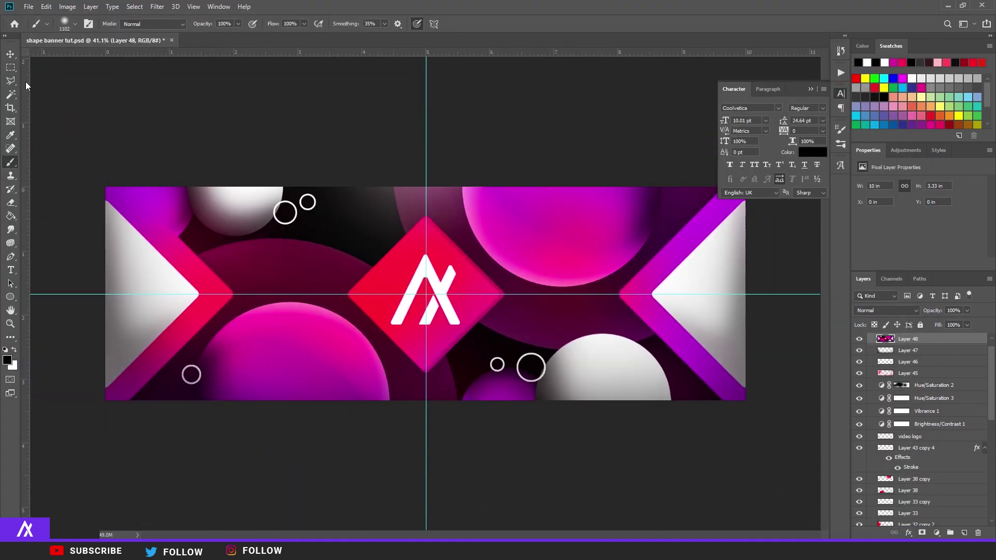
left_click(13, 54)
mouse_move(426, 127)
left_mouse_down()
mouse_move(81, 171)
mouse_move(20, 168)
left_mouse_up()
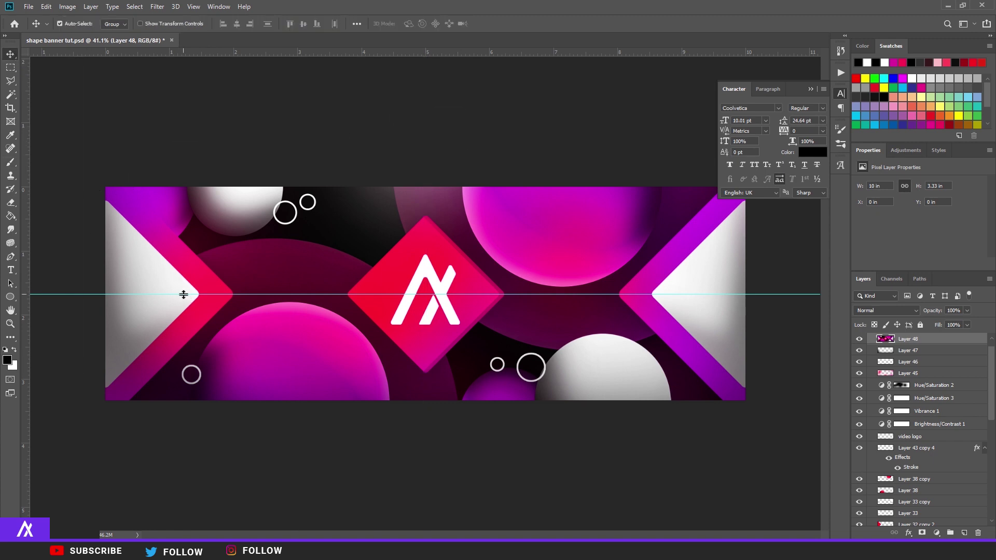
left_click_drag(184, 294, 279, 5)
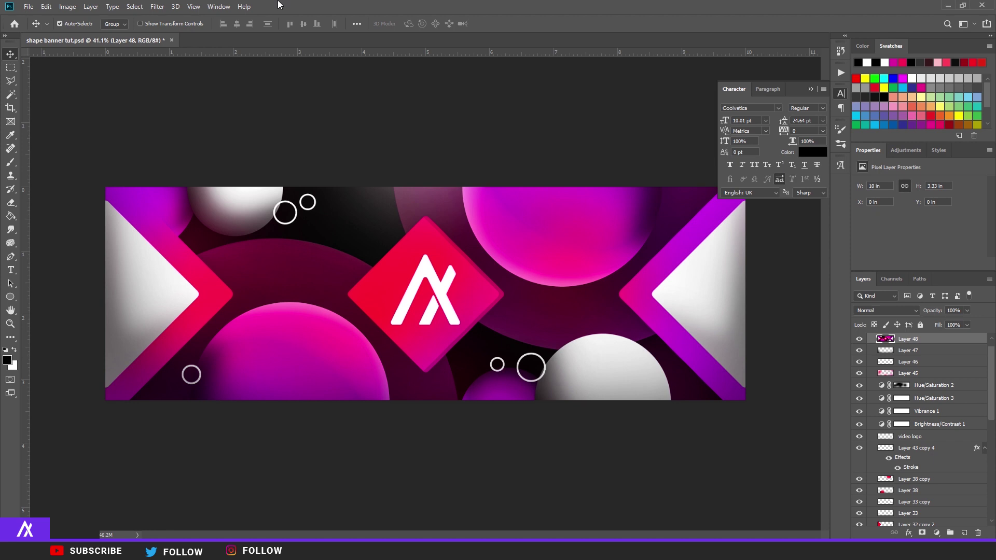